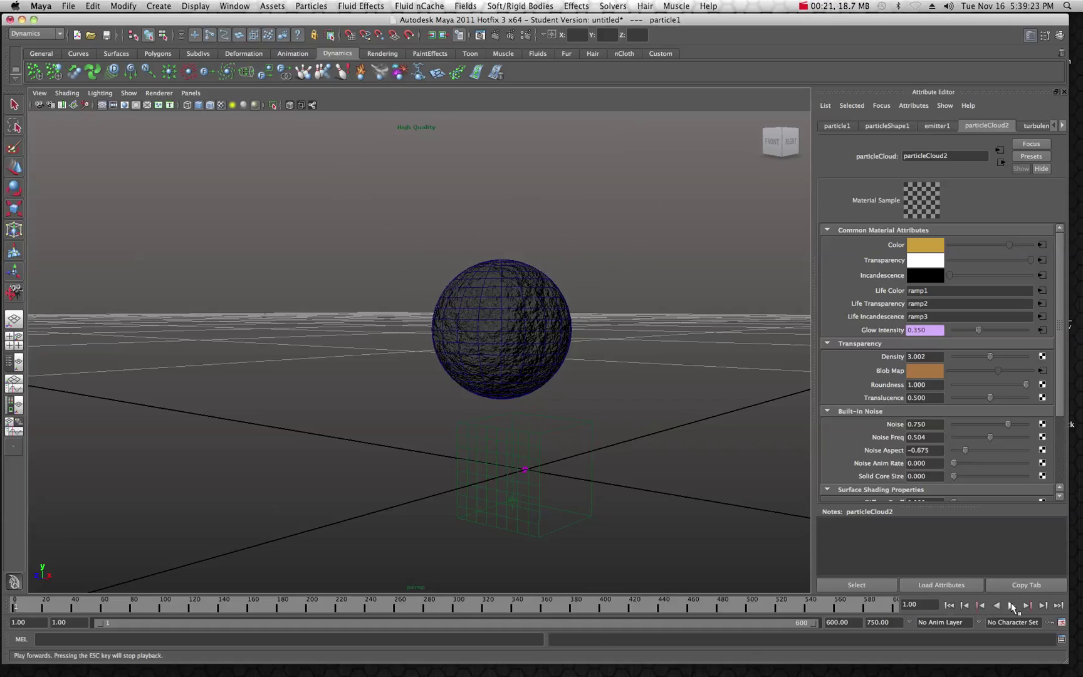
- Play the fire and text animation up to frame 68, render that frame to inspect it, and put the render away
click(1011, 605)
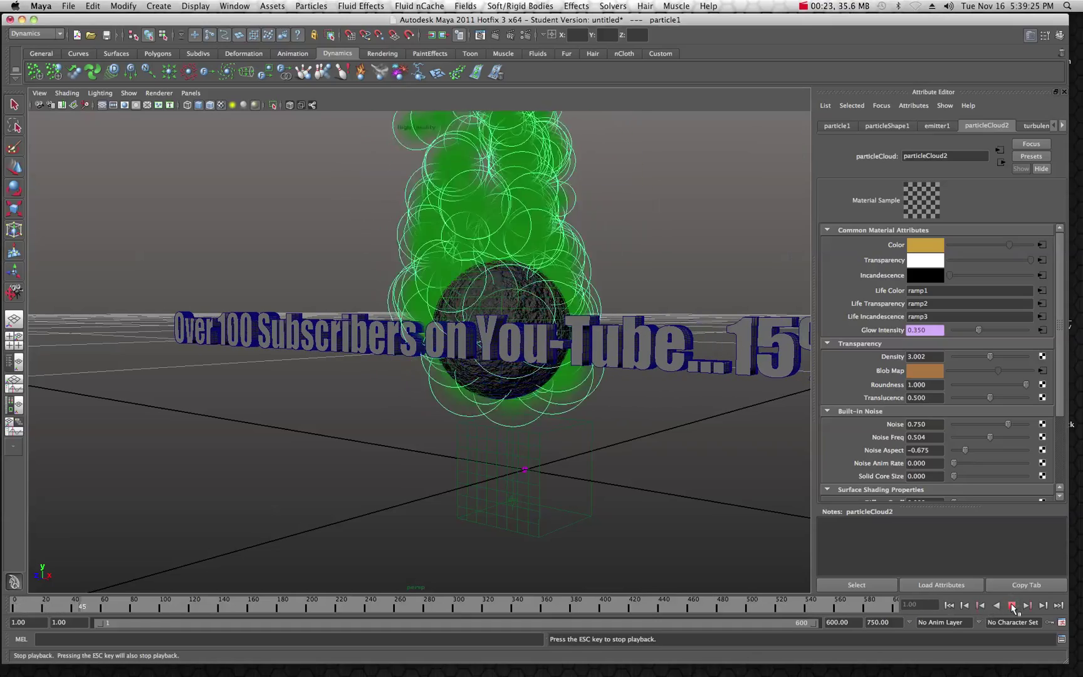
click(1012, 605)
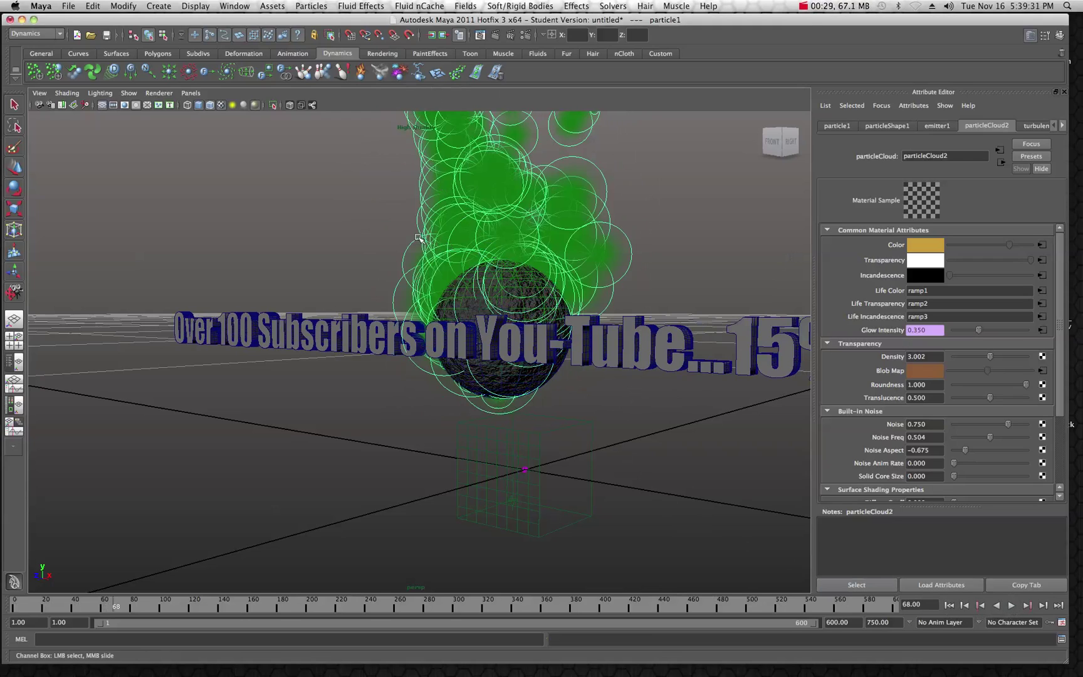
click(496, 36)
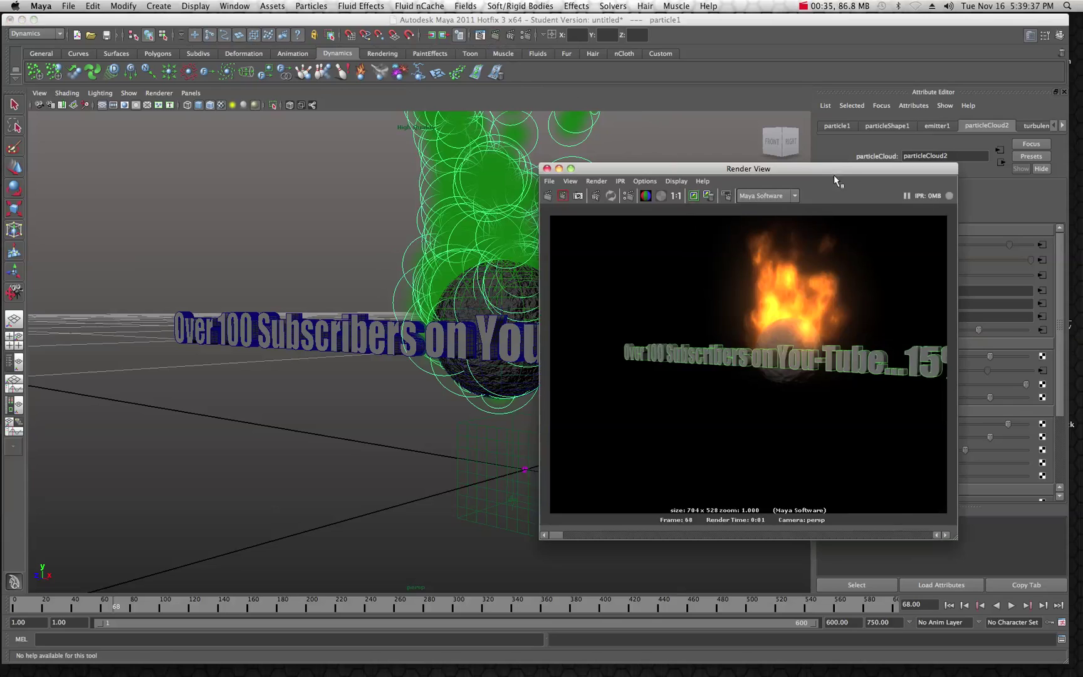
drag(838, 168, 872, 153)
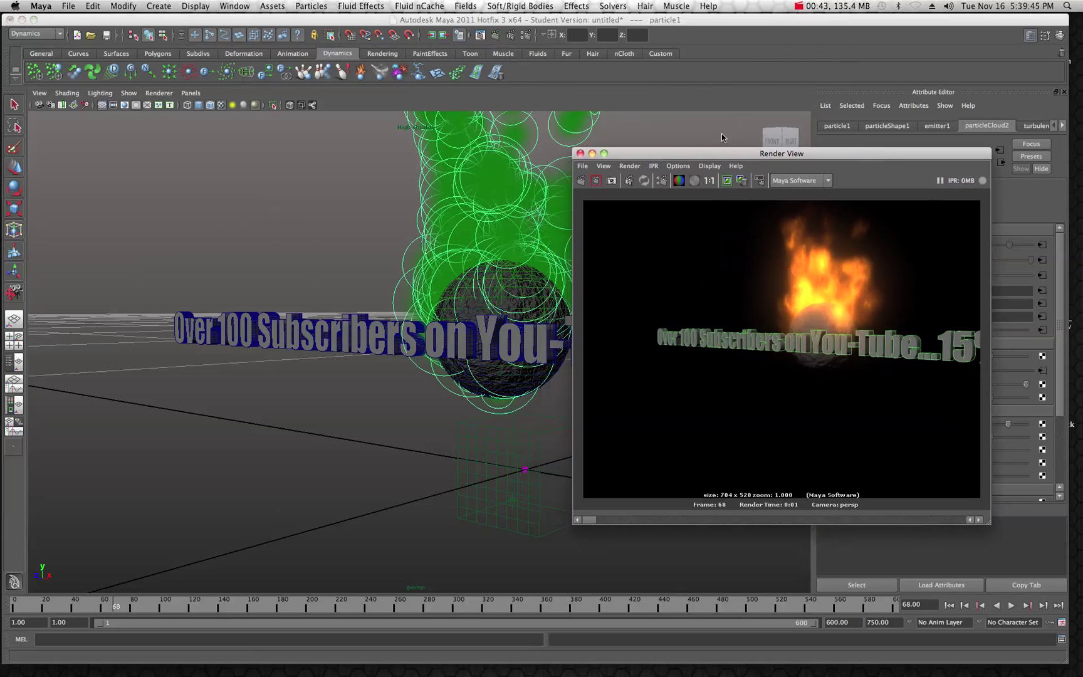
drag(715, 153, 699, 148)
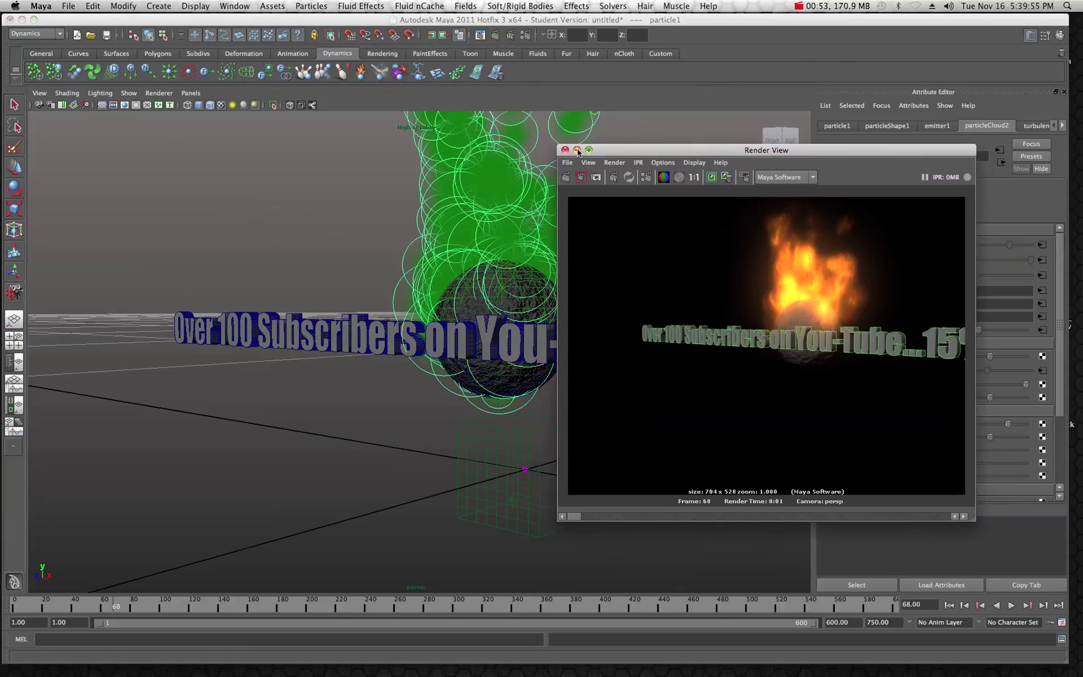
drag(620, 150, 668, 143)
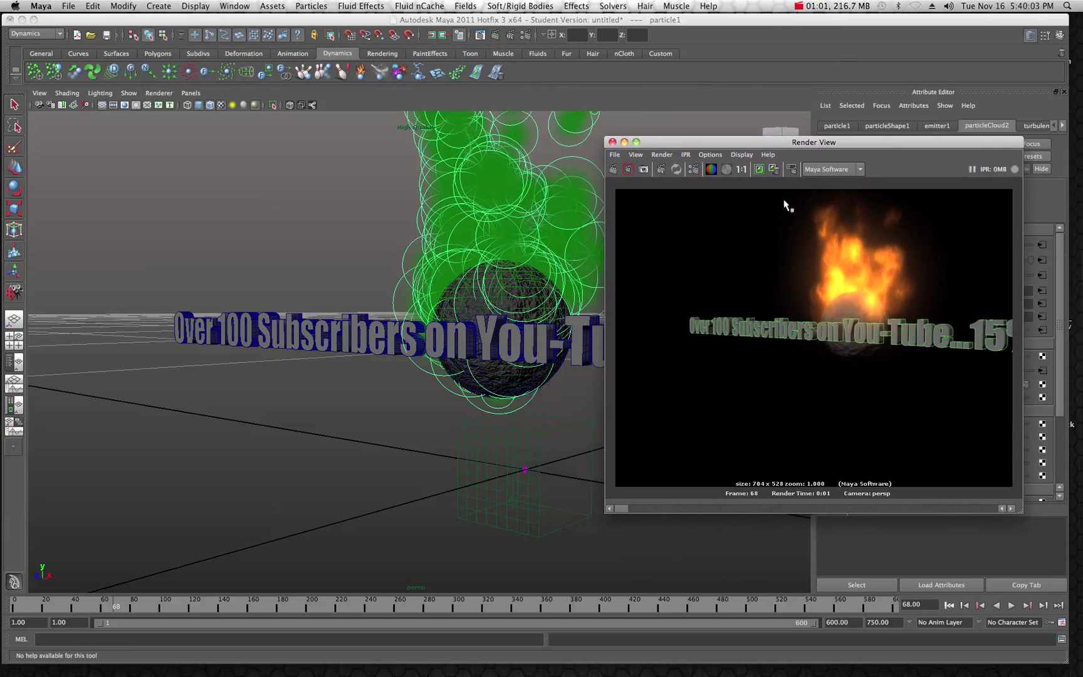
click(624, 141)
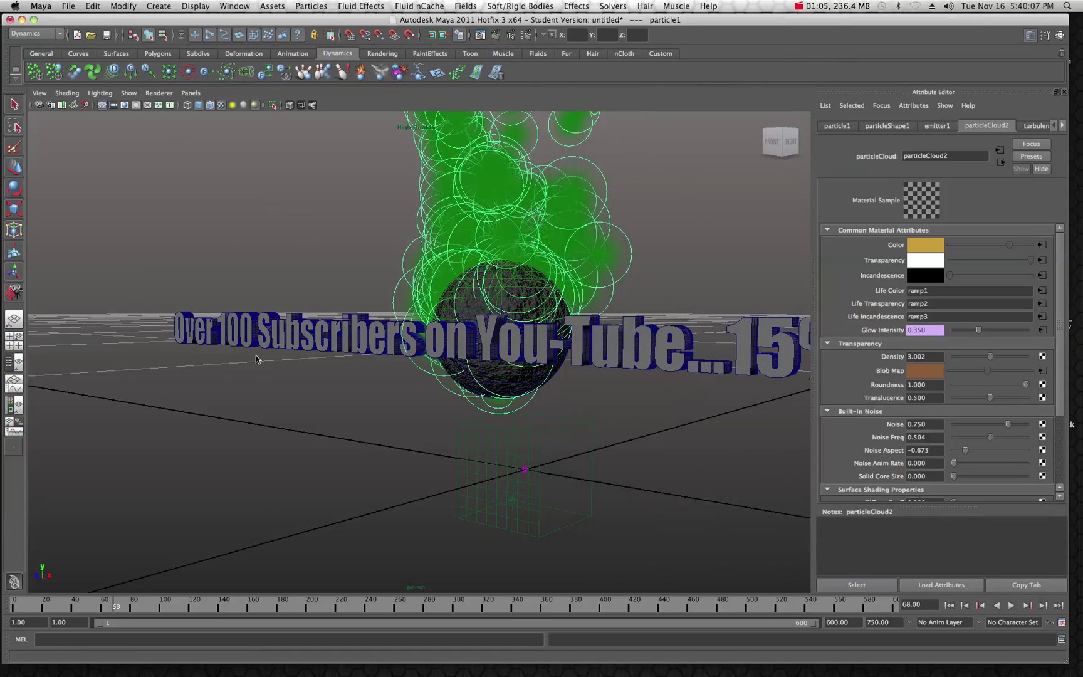
- Select the scrolling text, play to frame 165 and render that frame, then continue playback to frame 355
click(616, 358)
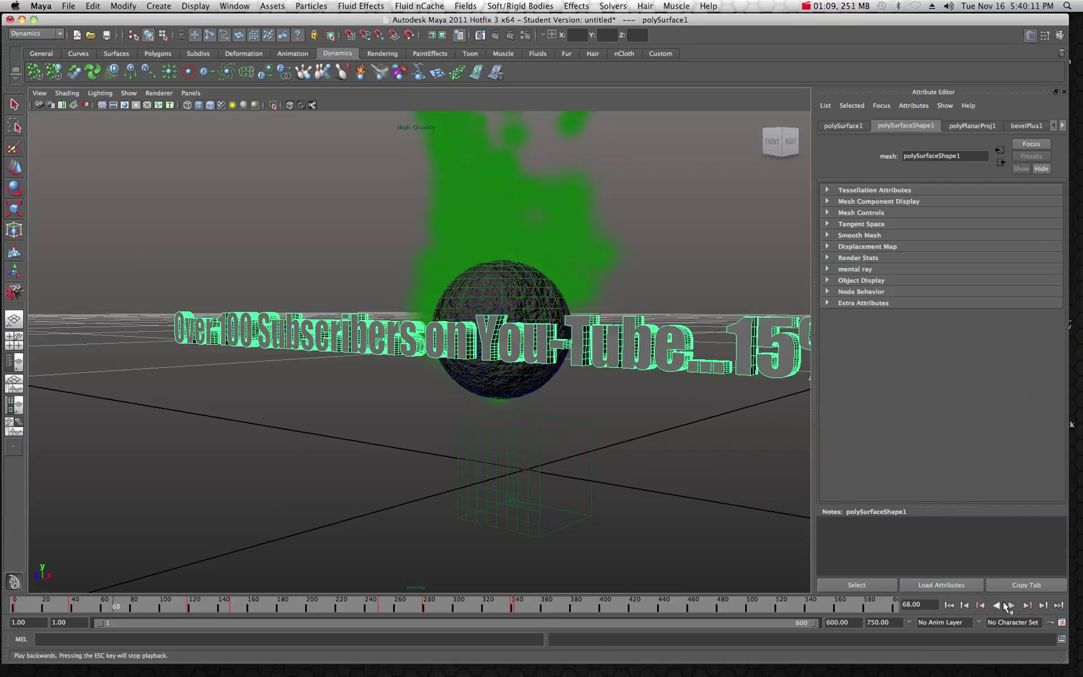
click(1010, 605)
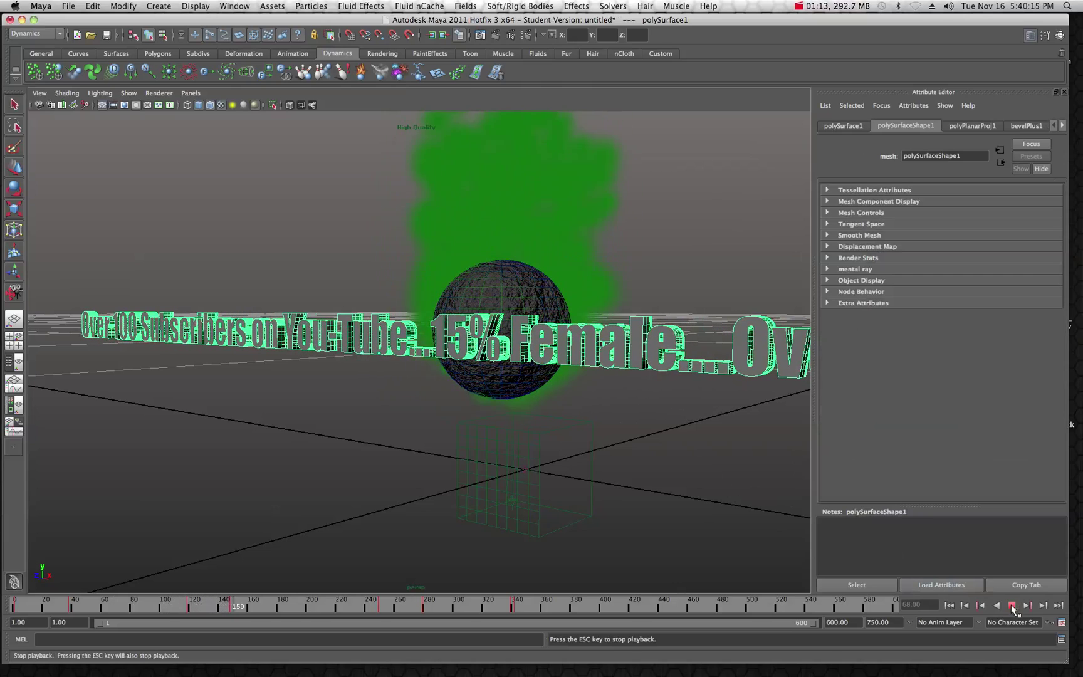
click(1012, 605)
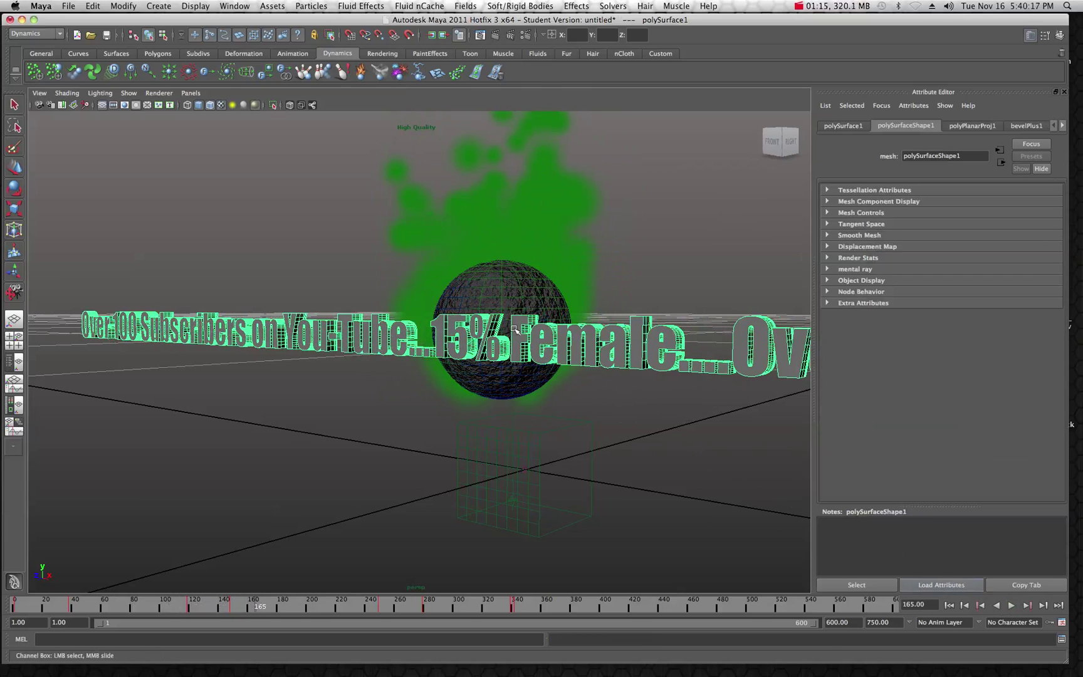
click(494, 36)
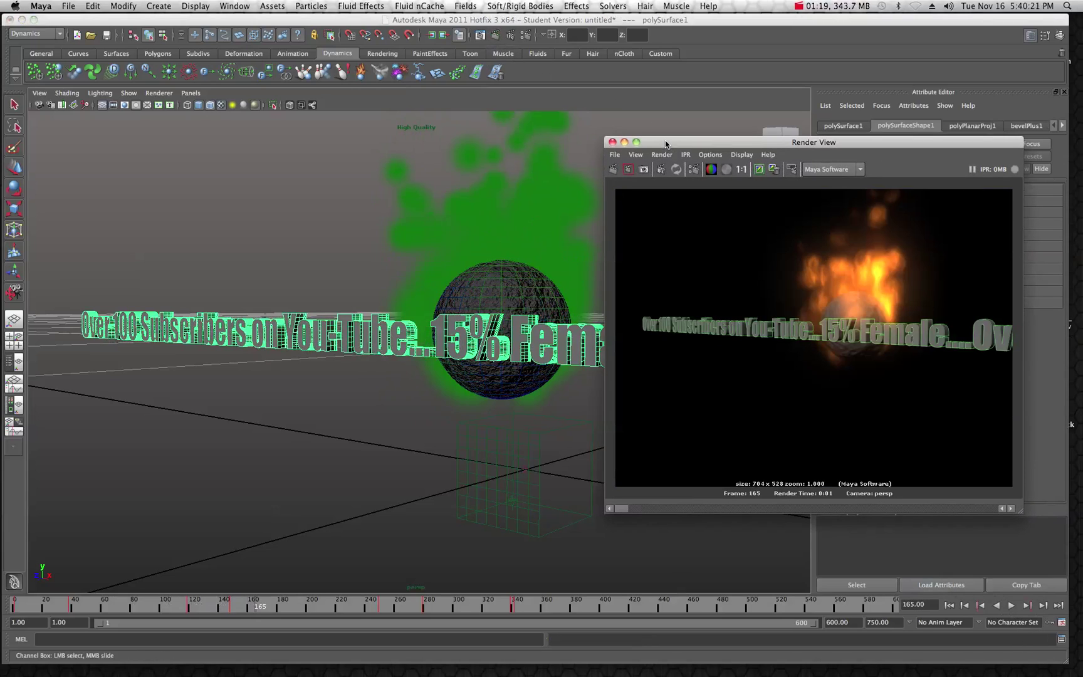
drag(665, 145, 647, 141)
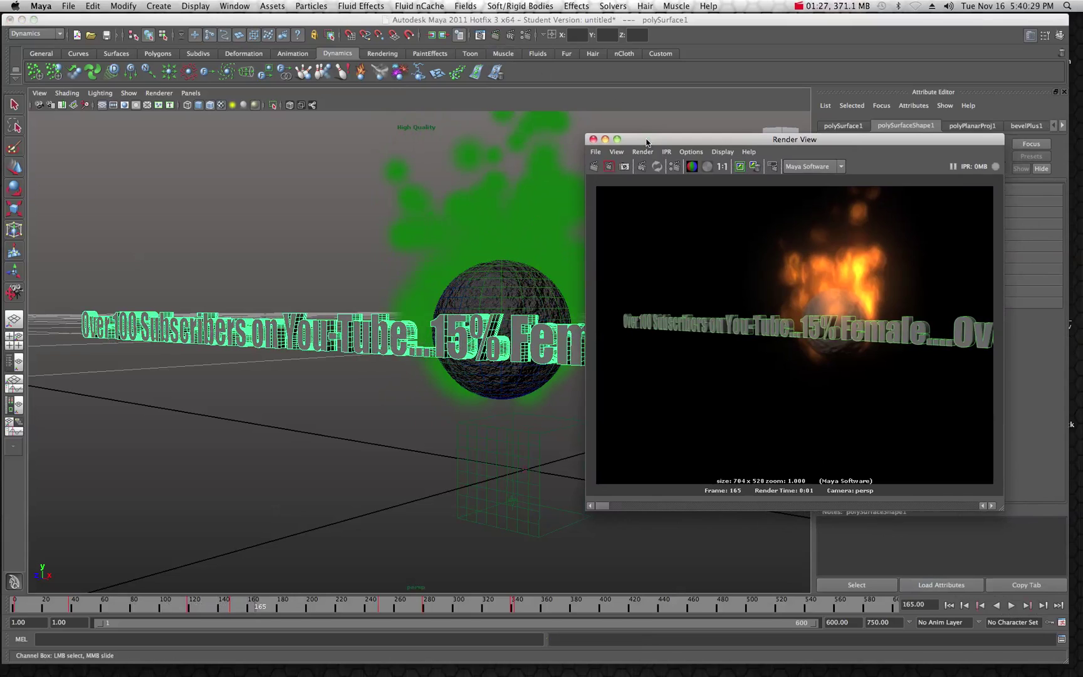
click(605, 140)
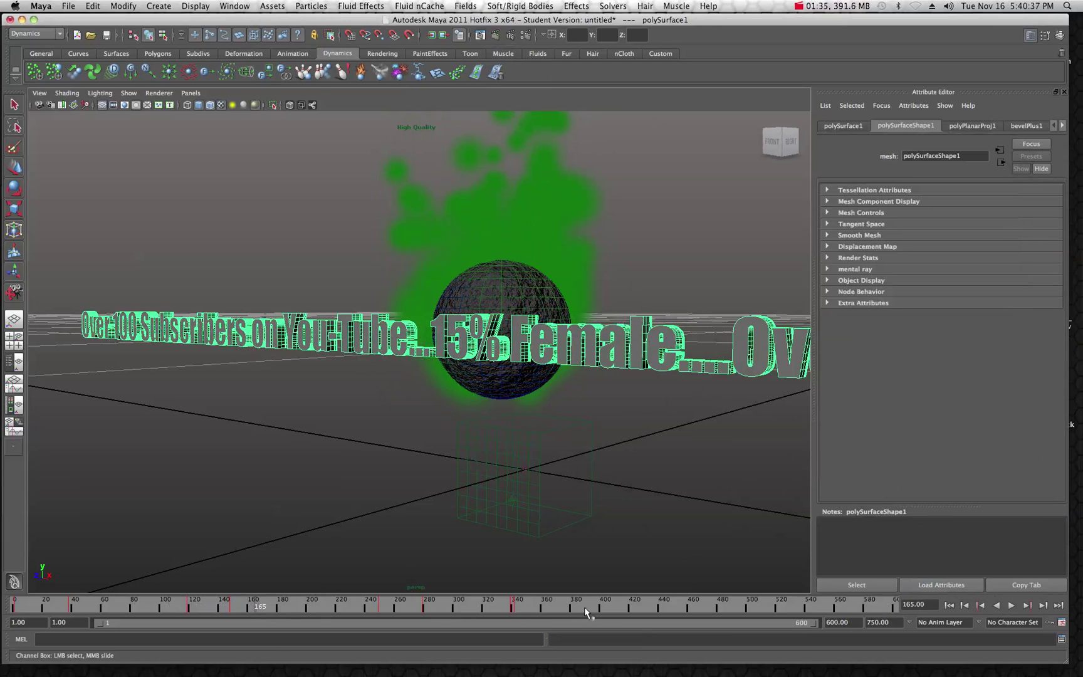
click(1013, 605)
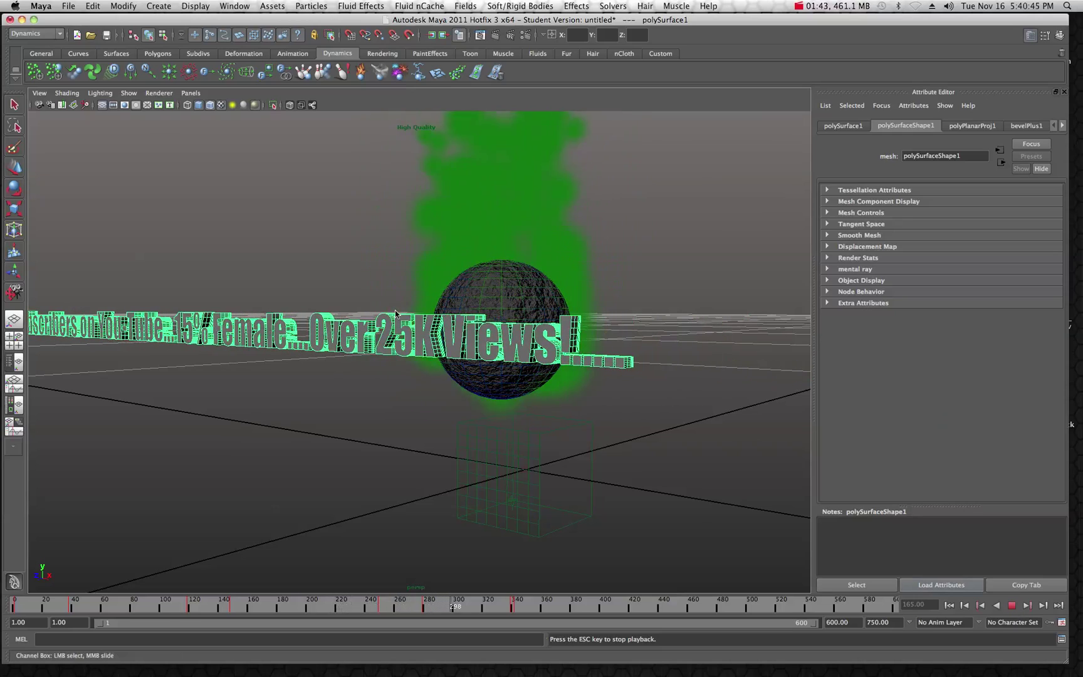
click(1013, 605)
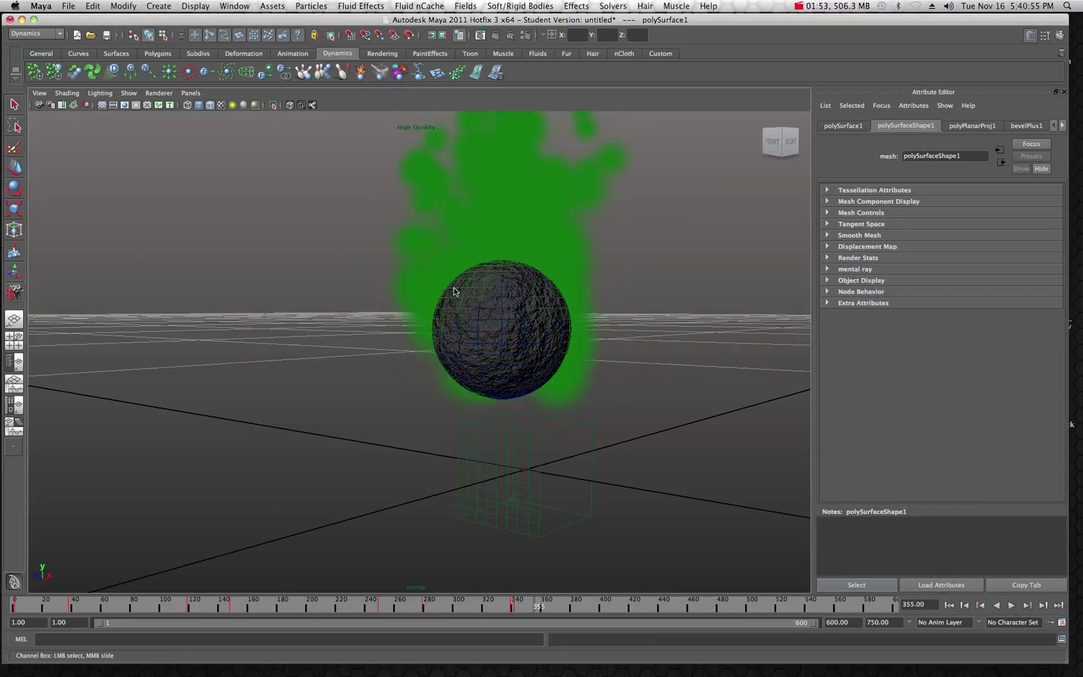
- Select the sphere, fire particles and texture placement box together and delete them from the scene
scroll(342, 256, down, 2)
scroll(342, 256, down, 2)
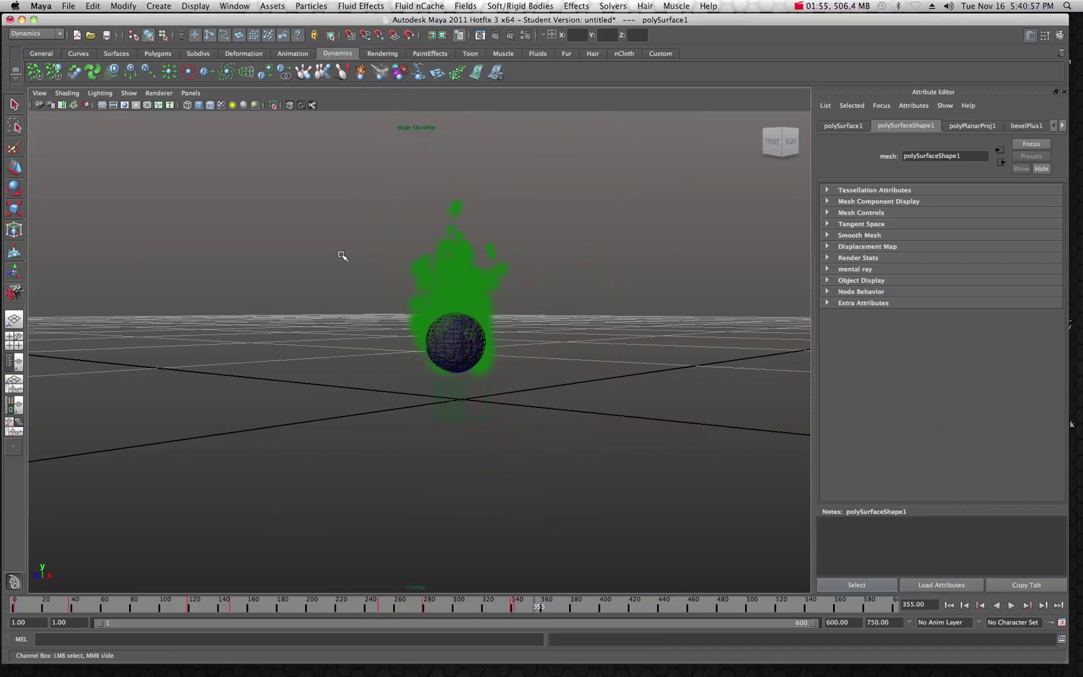
drag(333, 244, 587, 455)
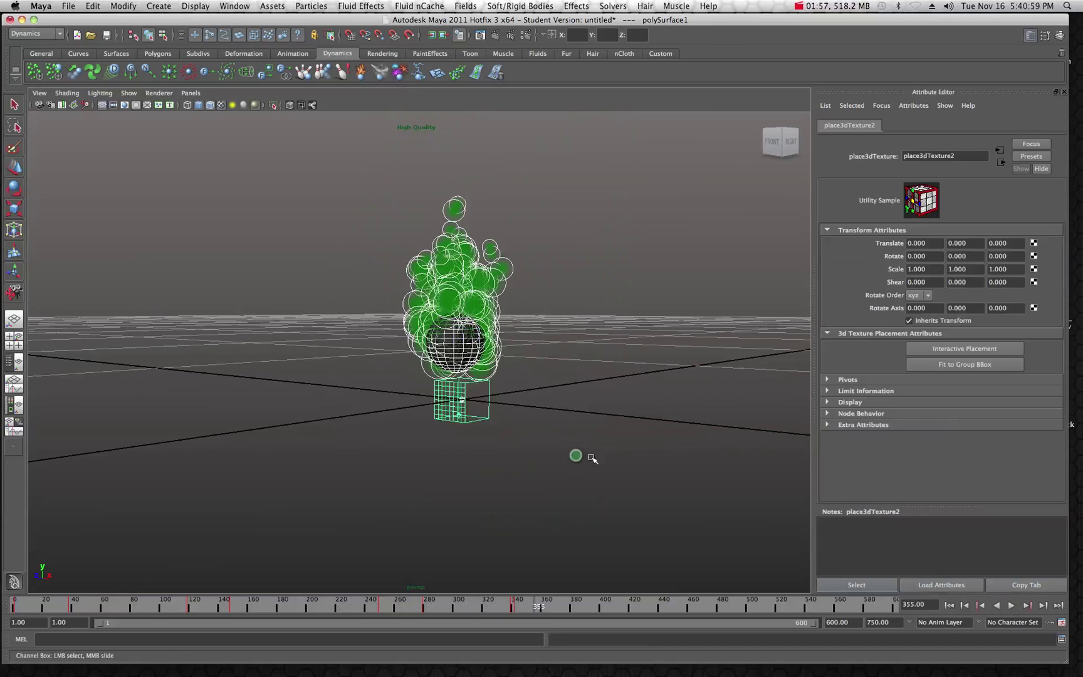
key(Delete)
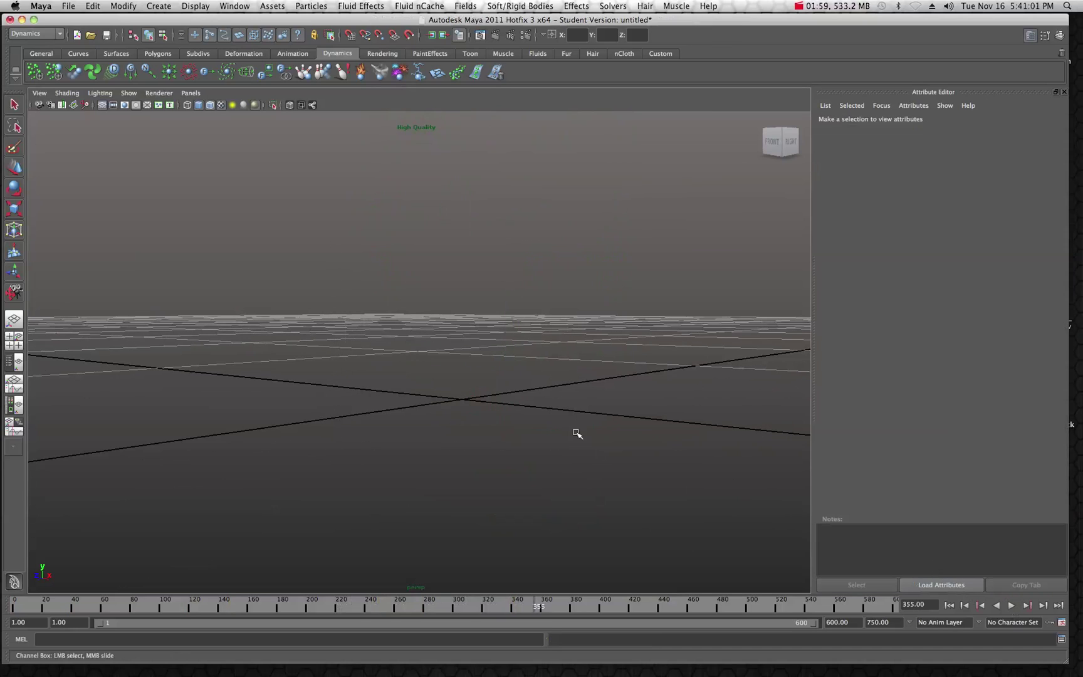
scroll(485, 344, up, 3)
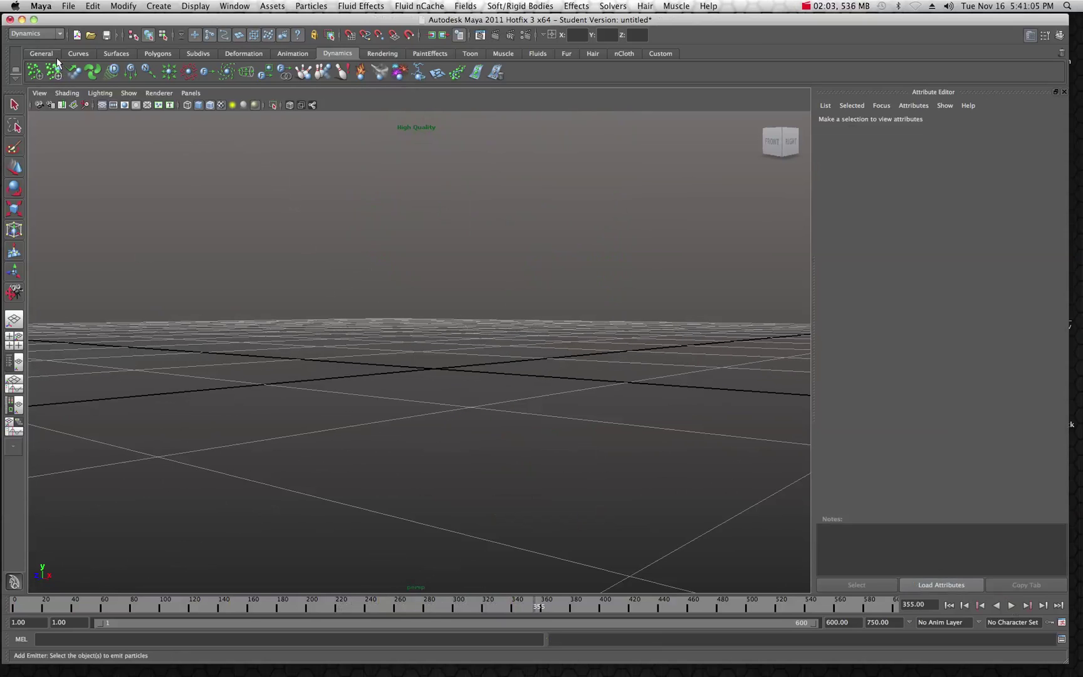
- Play the remaining text animation, rewind to frame 1, and examine the text's motion from a front-facing view
click(42, 54)
click(73, 71)
drag(519, 282, 503, 288)
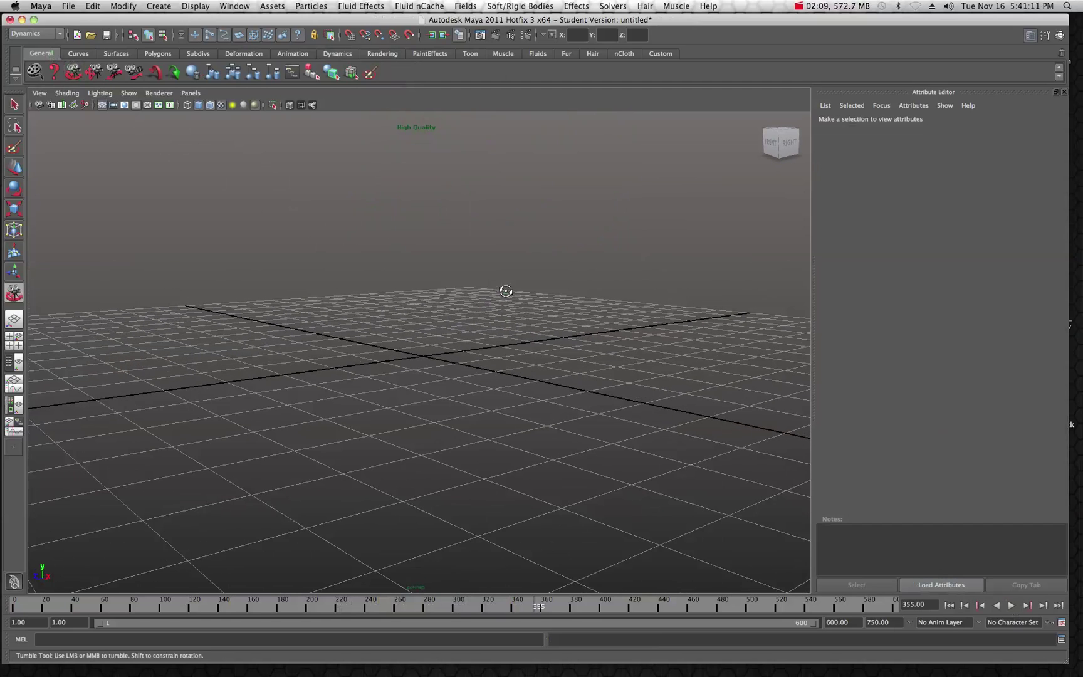
drag(379, 310, 394, 305)
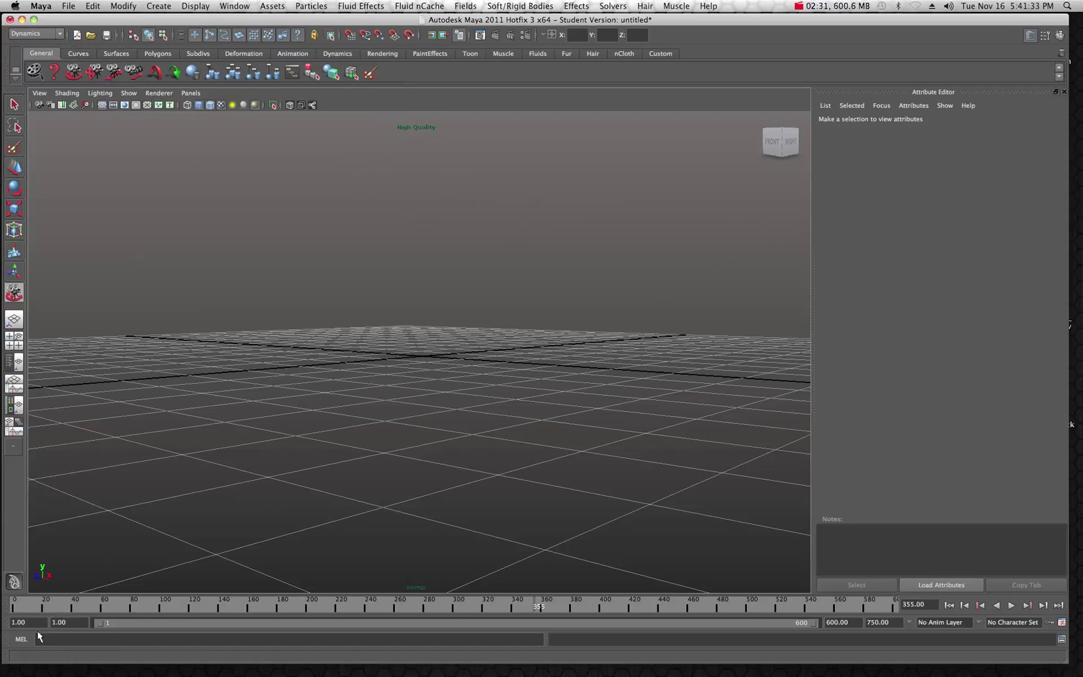
drag(39, 602, 14, 603)
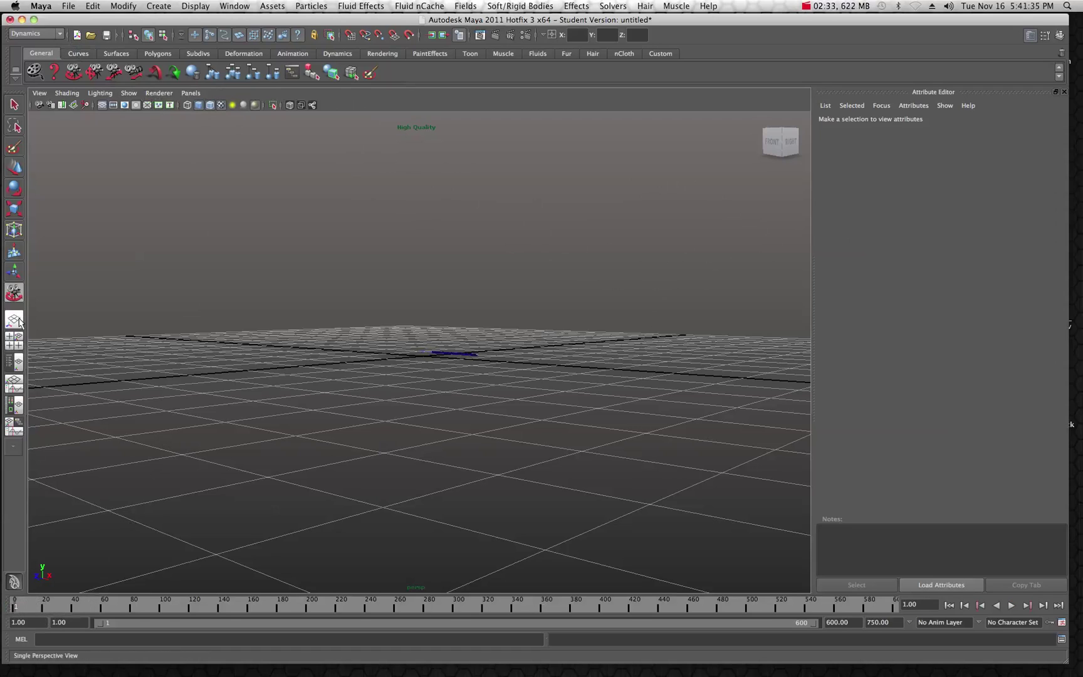
key(alt)
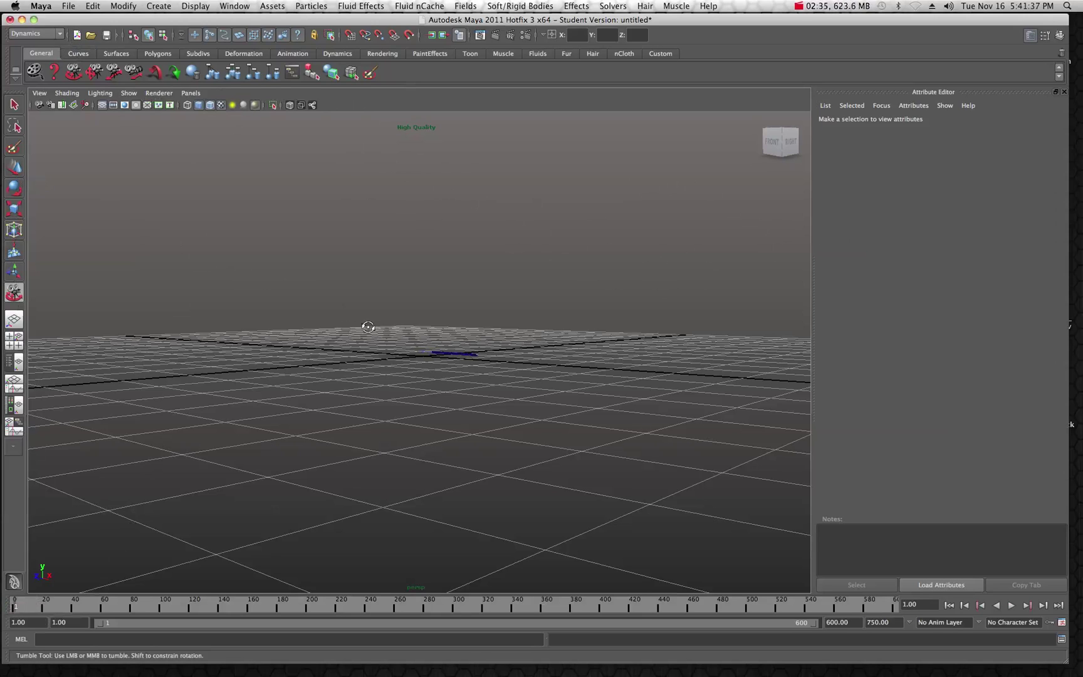
alt+drag(379, 334, 428, 329)
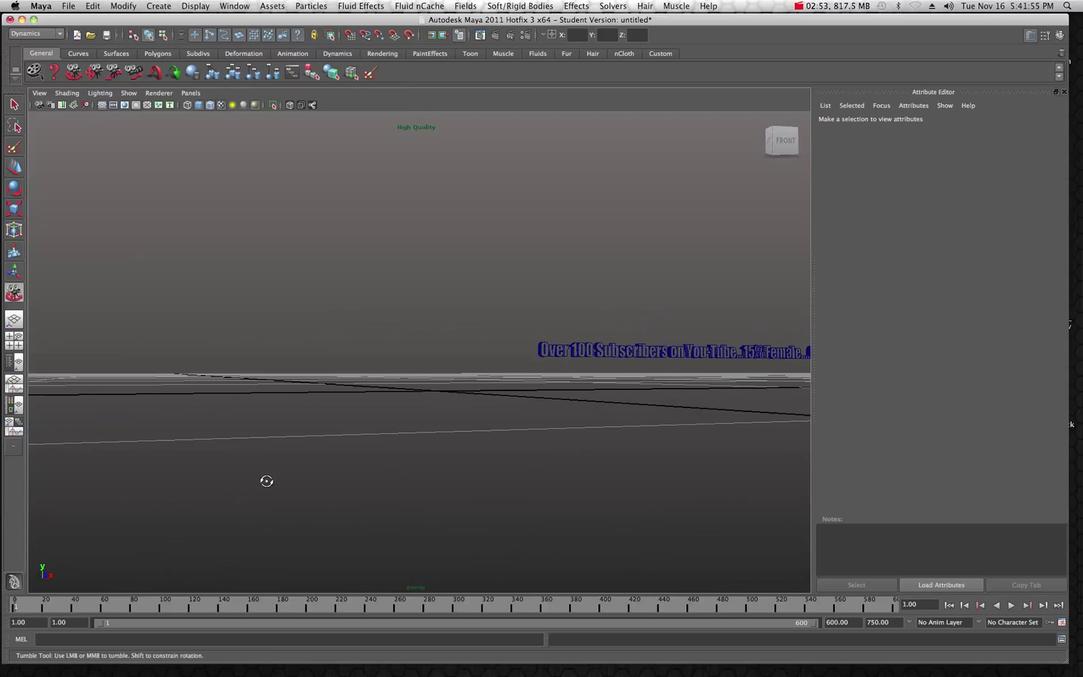
key(alt+v)
drag(78, 600, 6, 601)
alt+drag(331, 271, 435, 298)
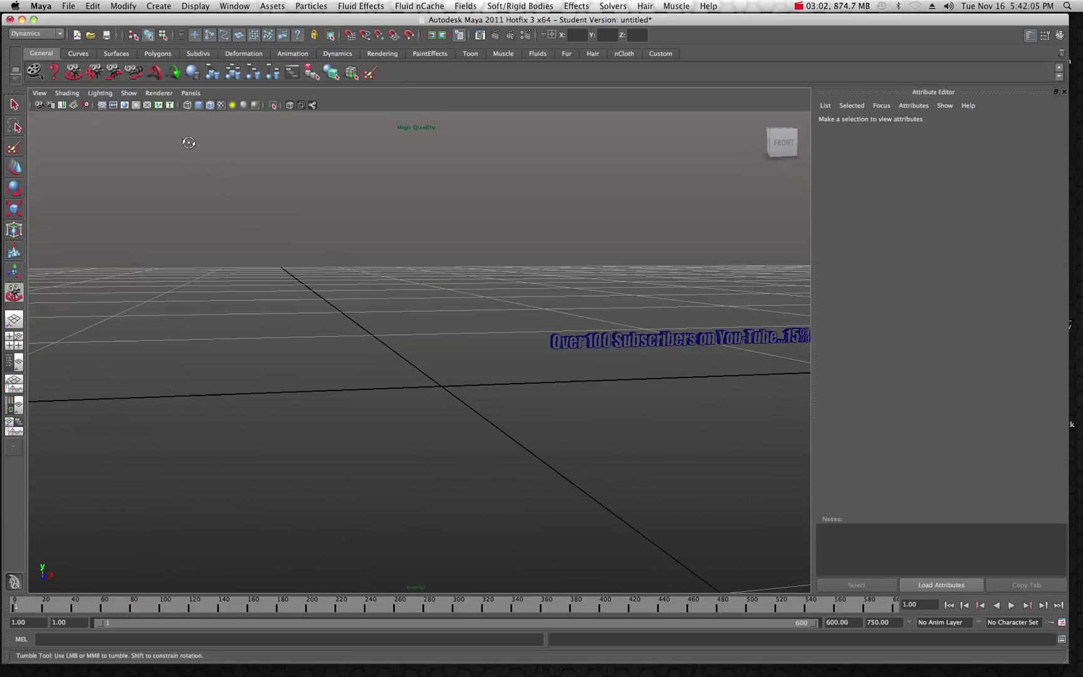
- Start a new empty scene, discarding the unsaved example scene
click(70, 5)
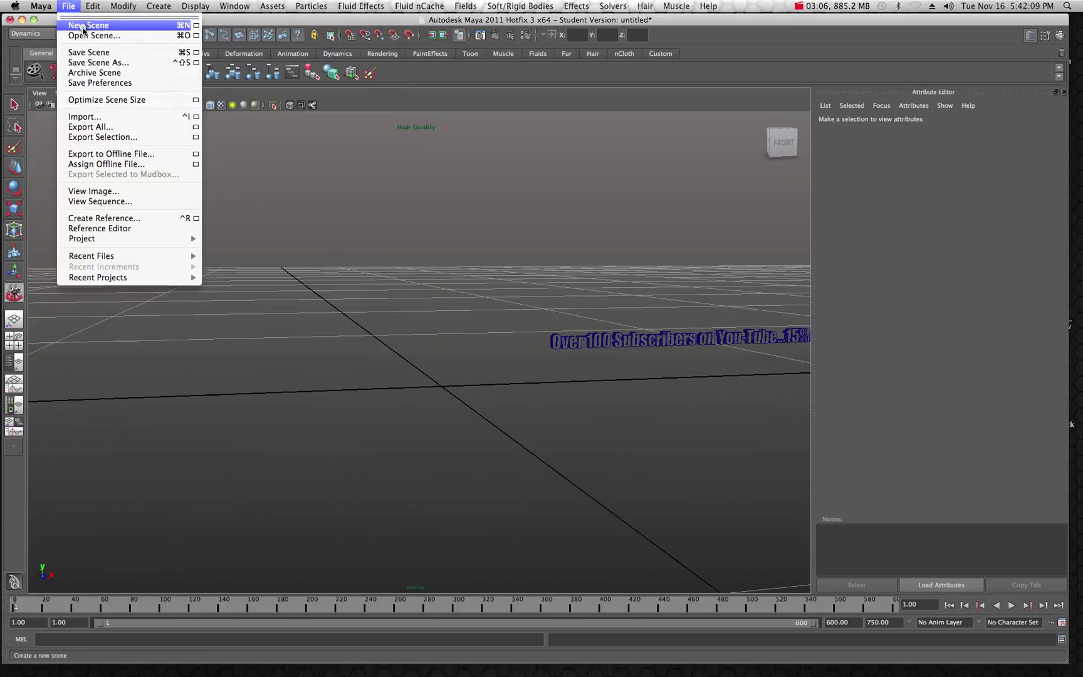
click(83, 26)
click(544, 356)
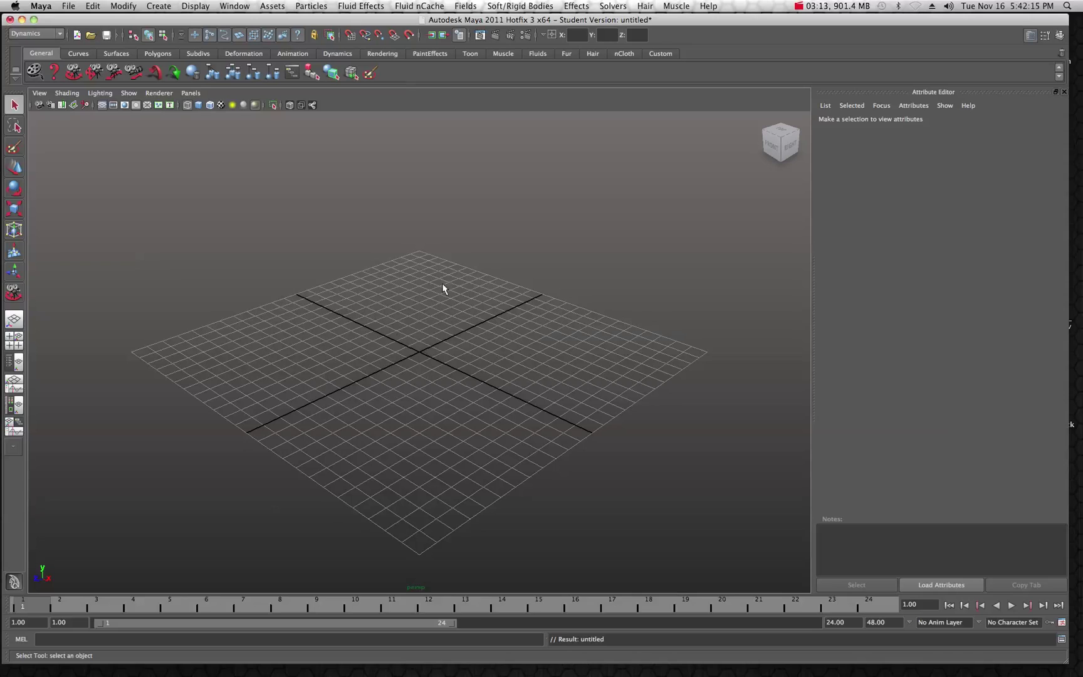
- Create bevelled 3D text reading "Flow Path Maya 2011" in the Impact font
click(162, 6)
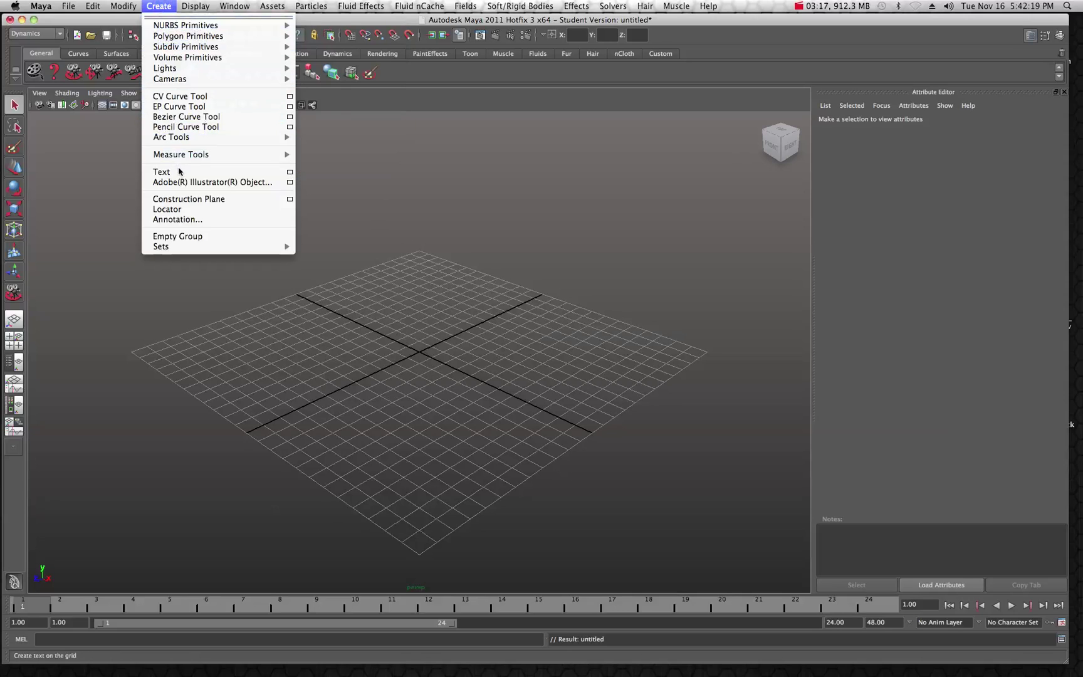
click(289, 176)
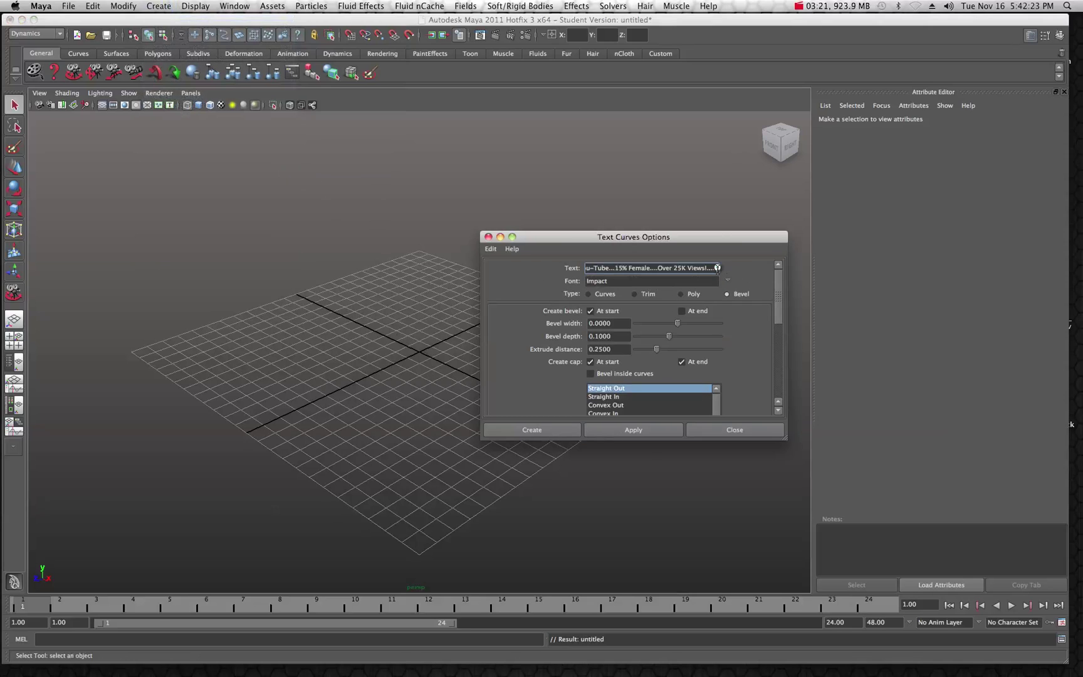
drag(717, 268, 586, 268)
text(Flow Path Maya)
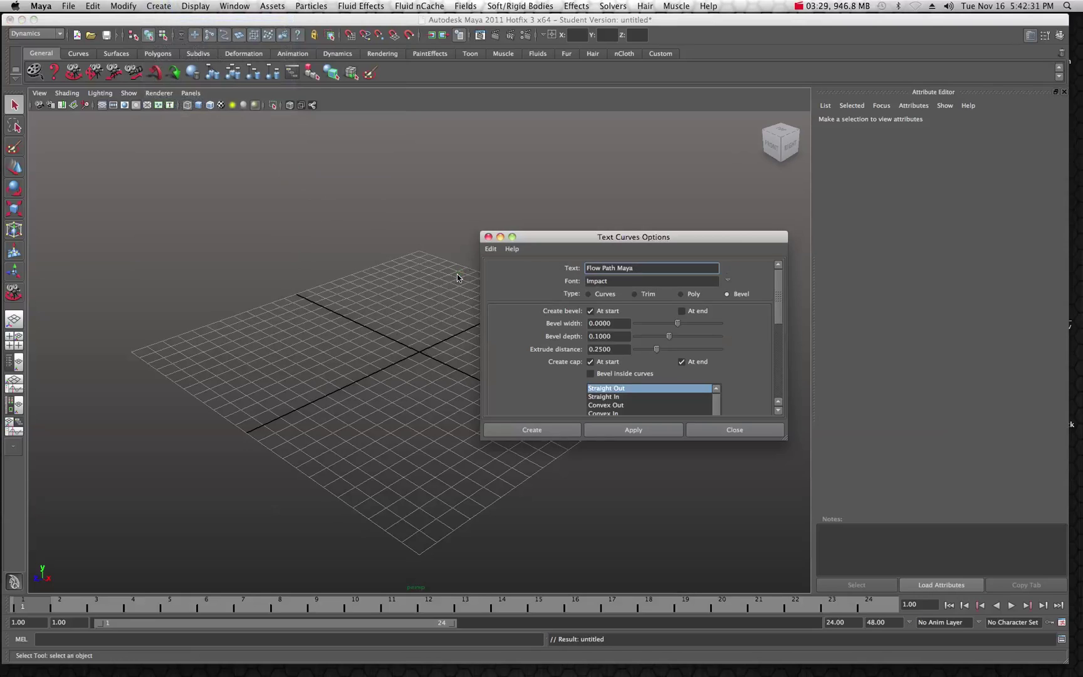
text( 2011)
click(535, 429)
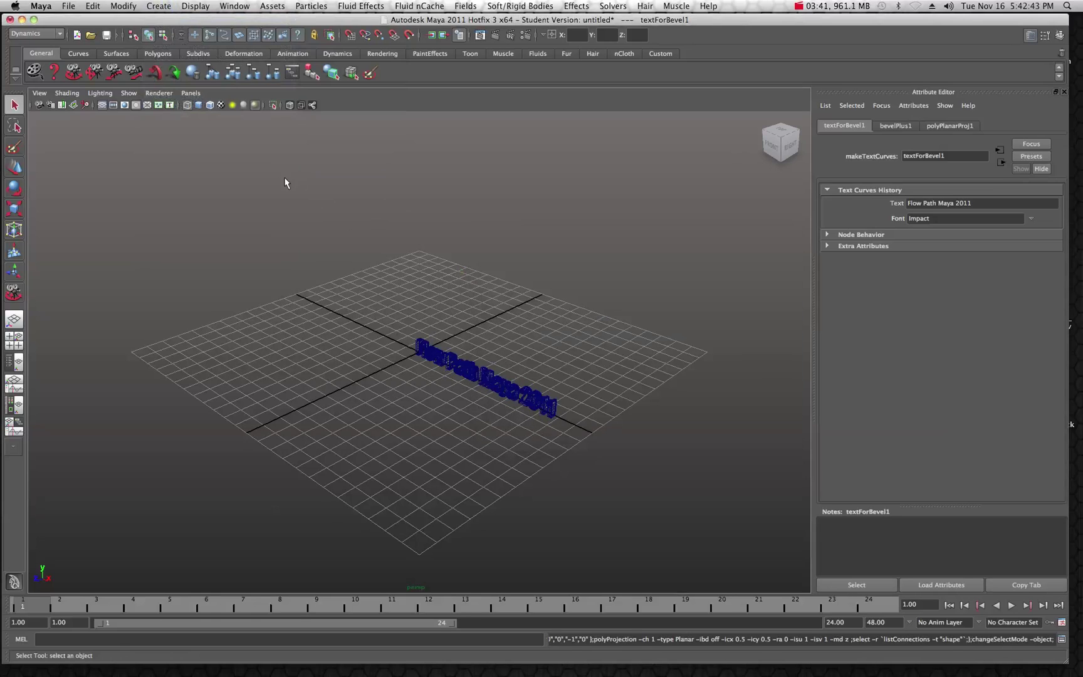
- Display the new text smooth shaded with wireframe on shaded turned on
click(198, 105)
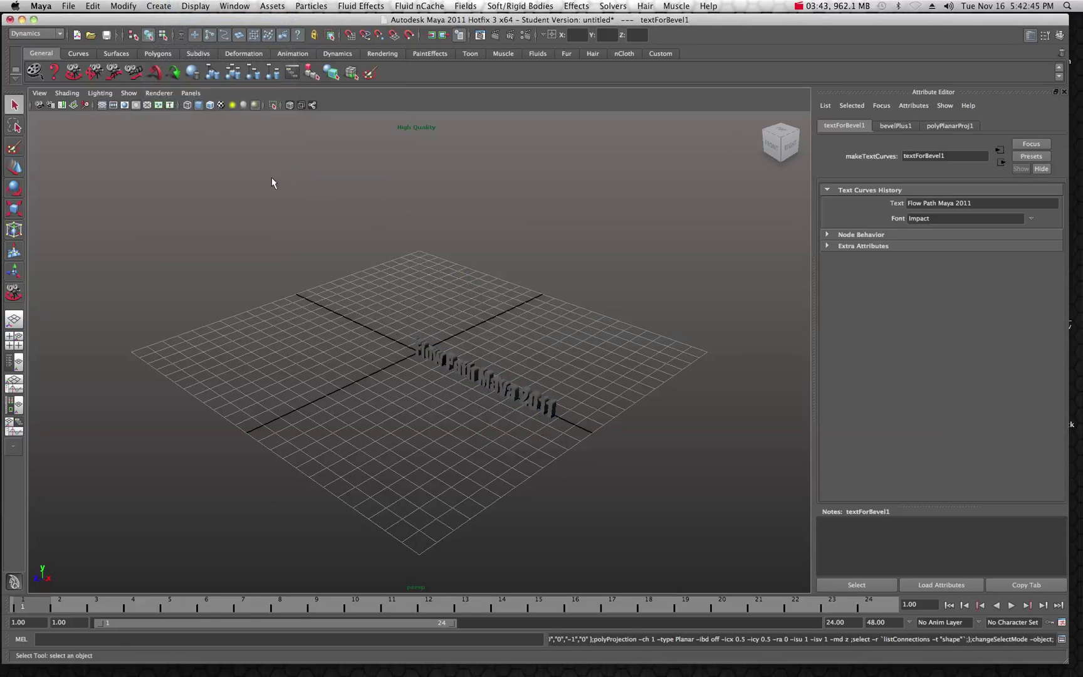
click(210, 105)
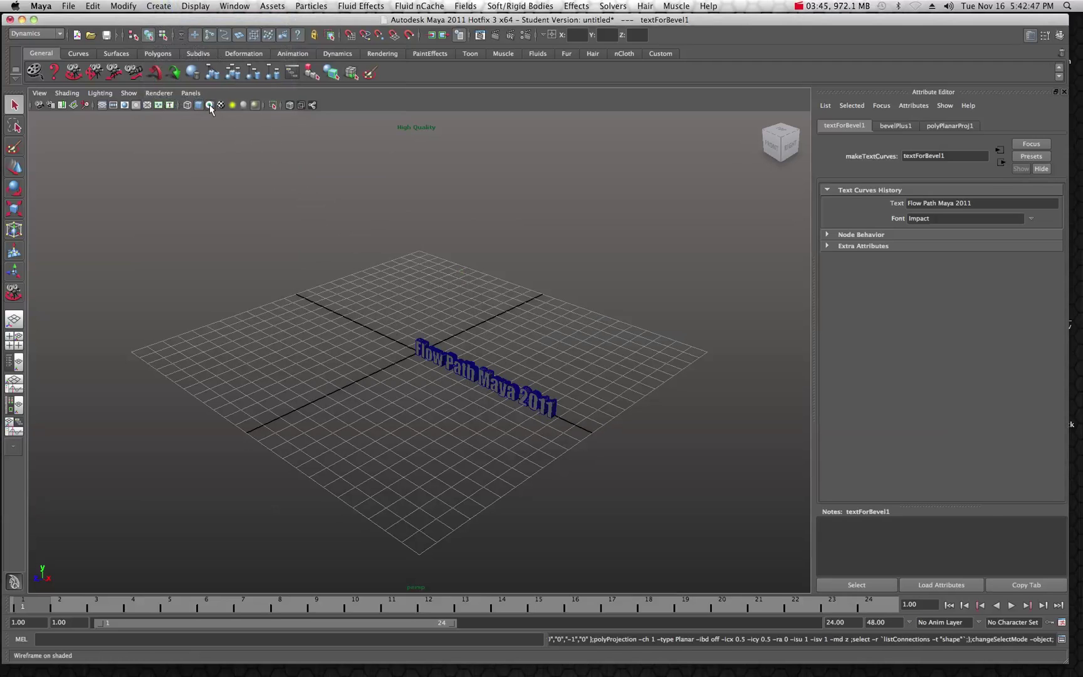
scroll(507, 411, up, 3)
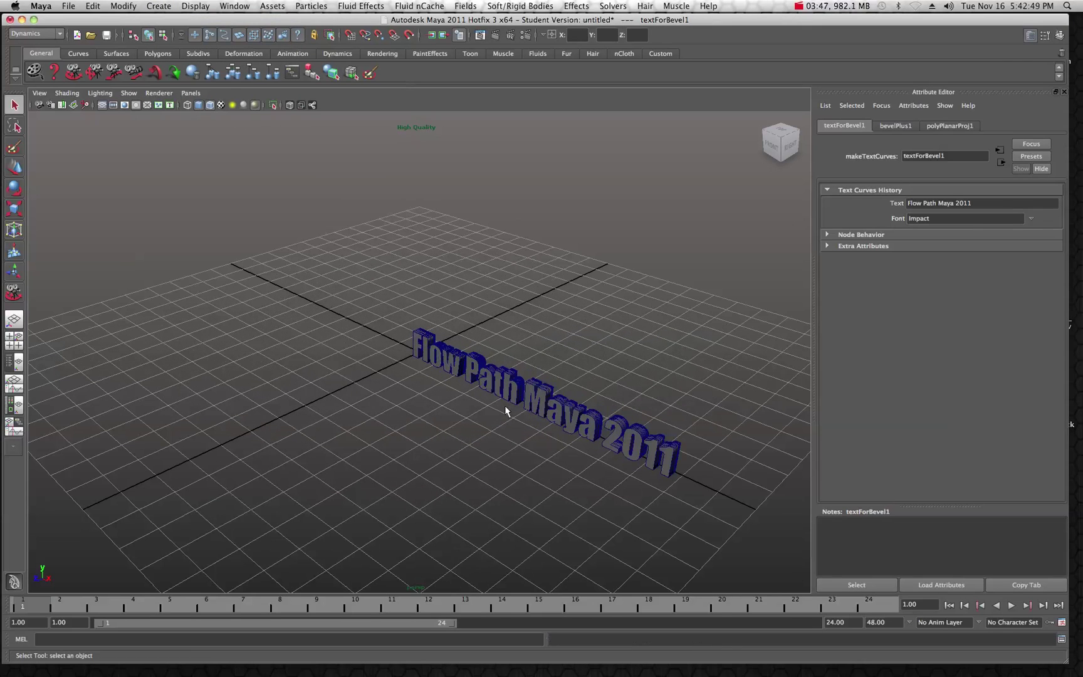
- Draw a NURBS circle centred on the origin, nearly as wide as the grid, with about 71 sections
click(159, 6)
mouse_move(166, 26)
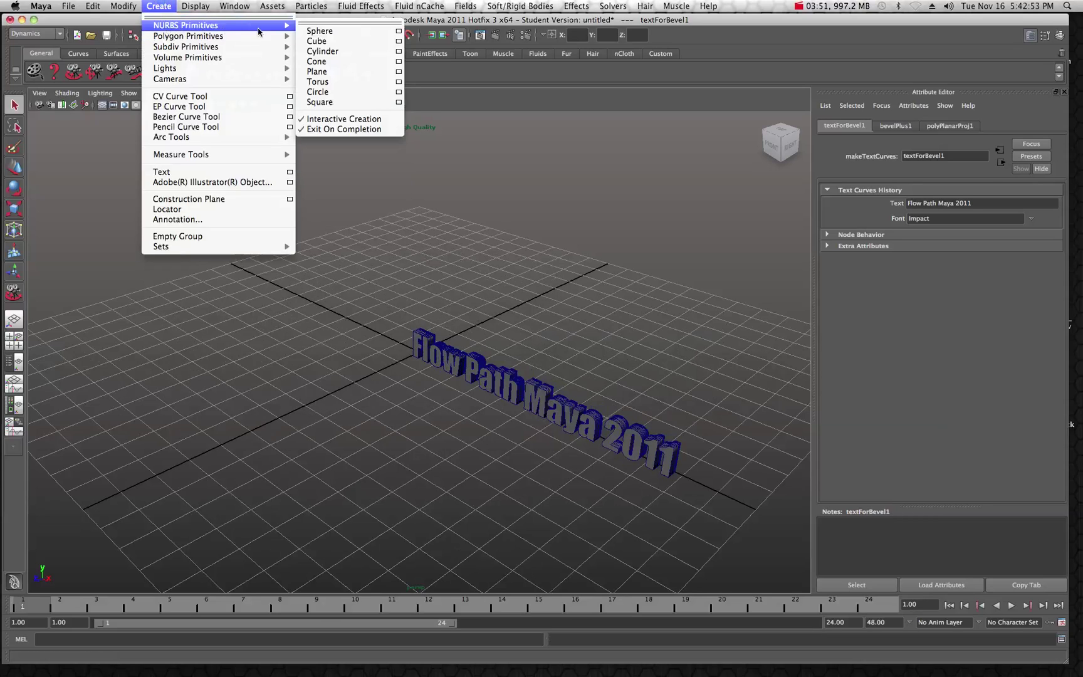
click(335, 94)
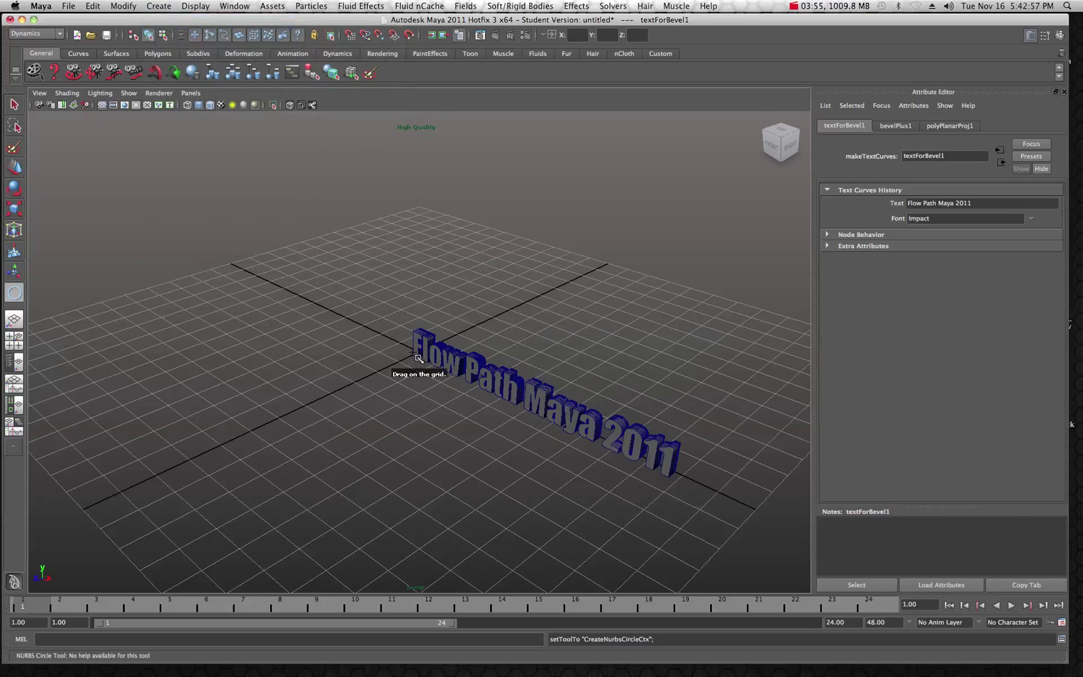
drag(414, 352, 474, 583)
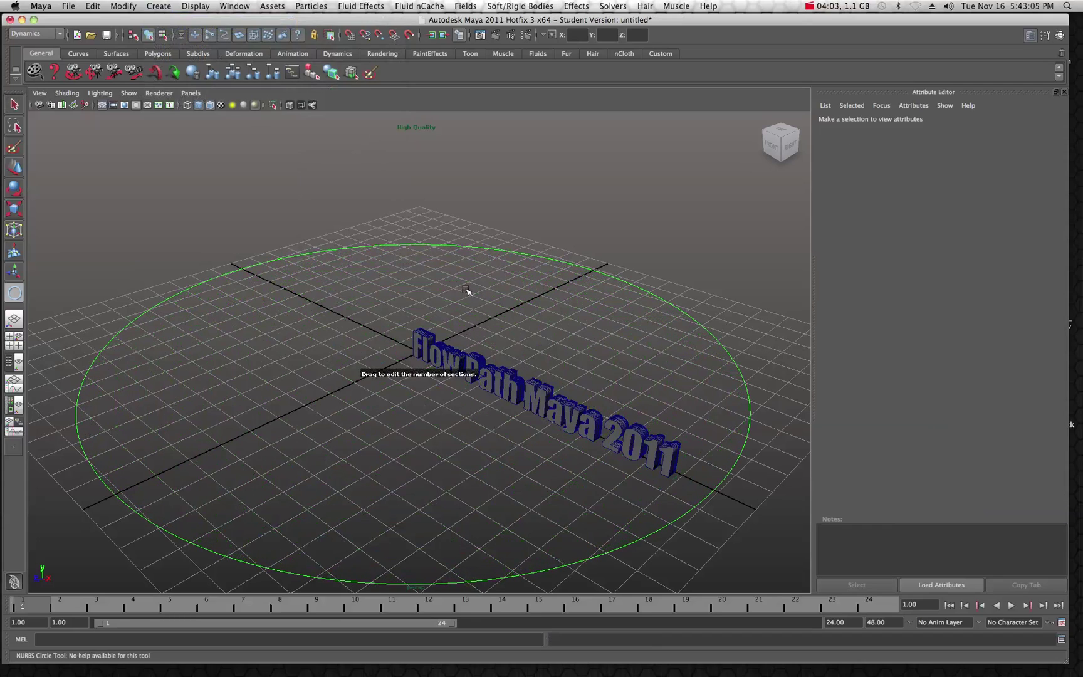
key(q)
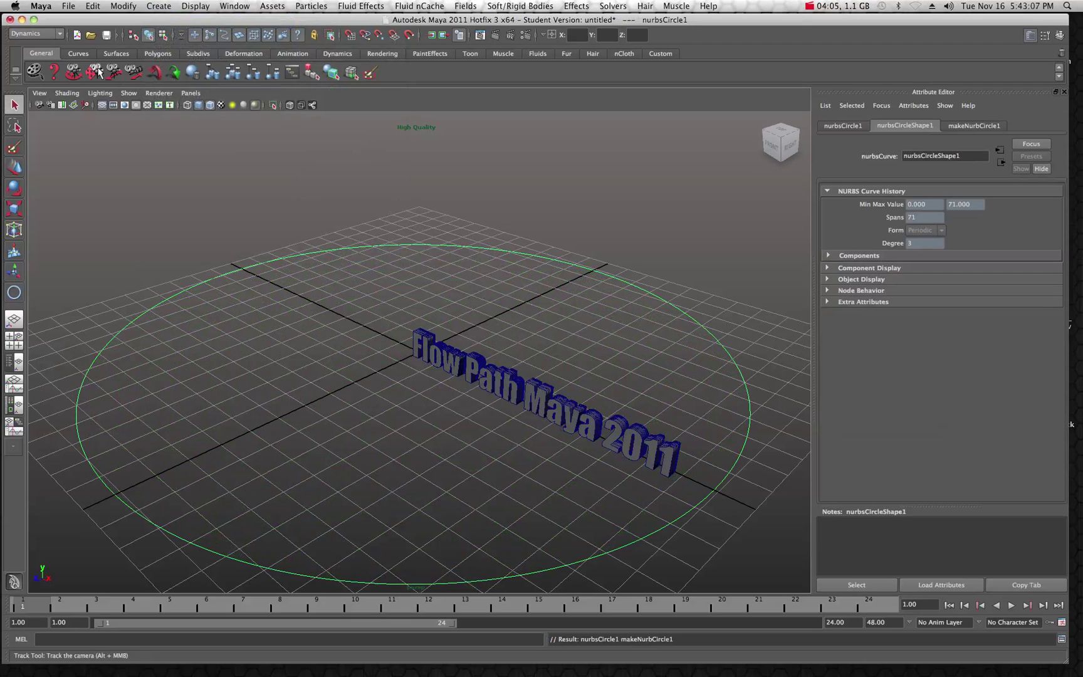
- Switch to the Animation menu set and deselect the circle
click(61, 34)
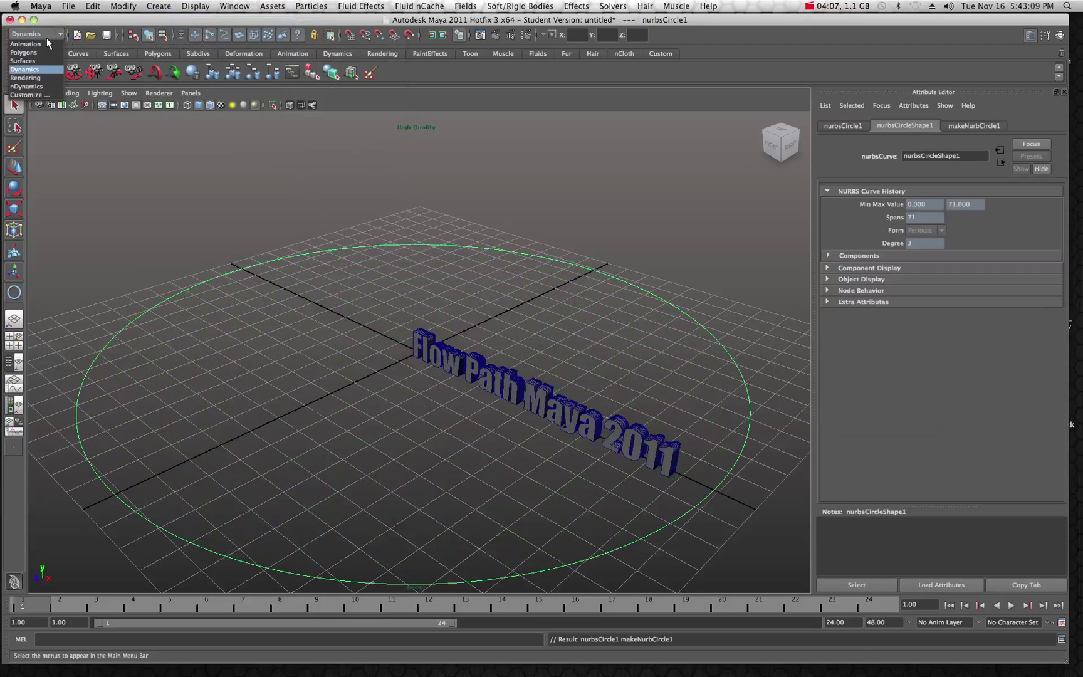
click(39, 45)
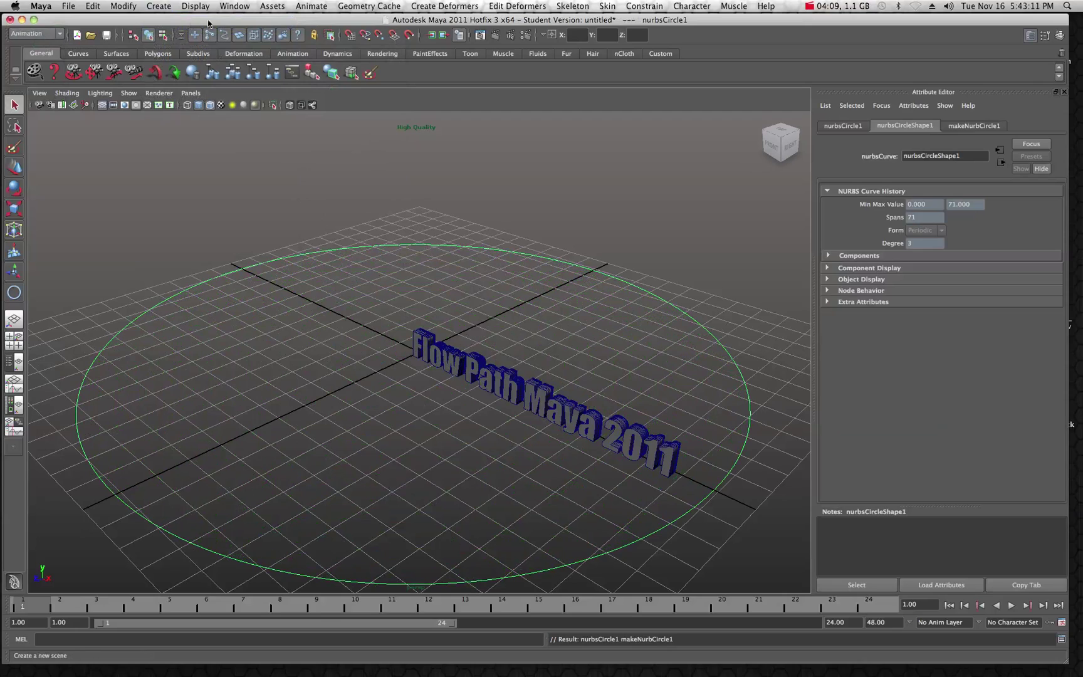
click(431, 296)
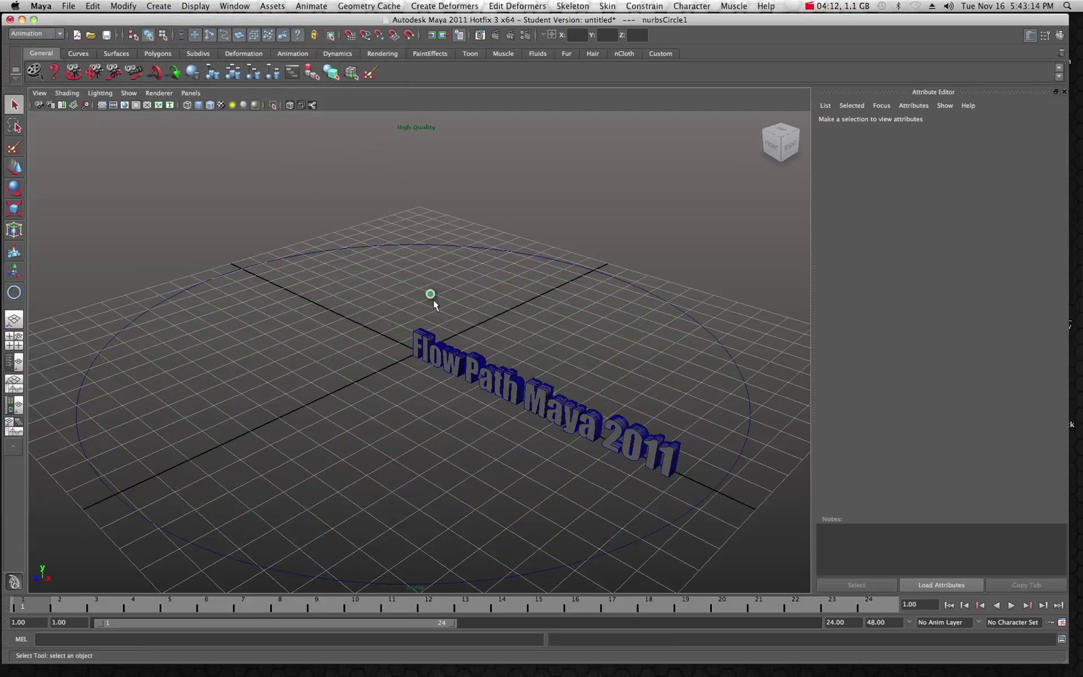
- Attach the 3D text to the circle as its motion path
click(444, 359)
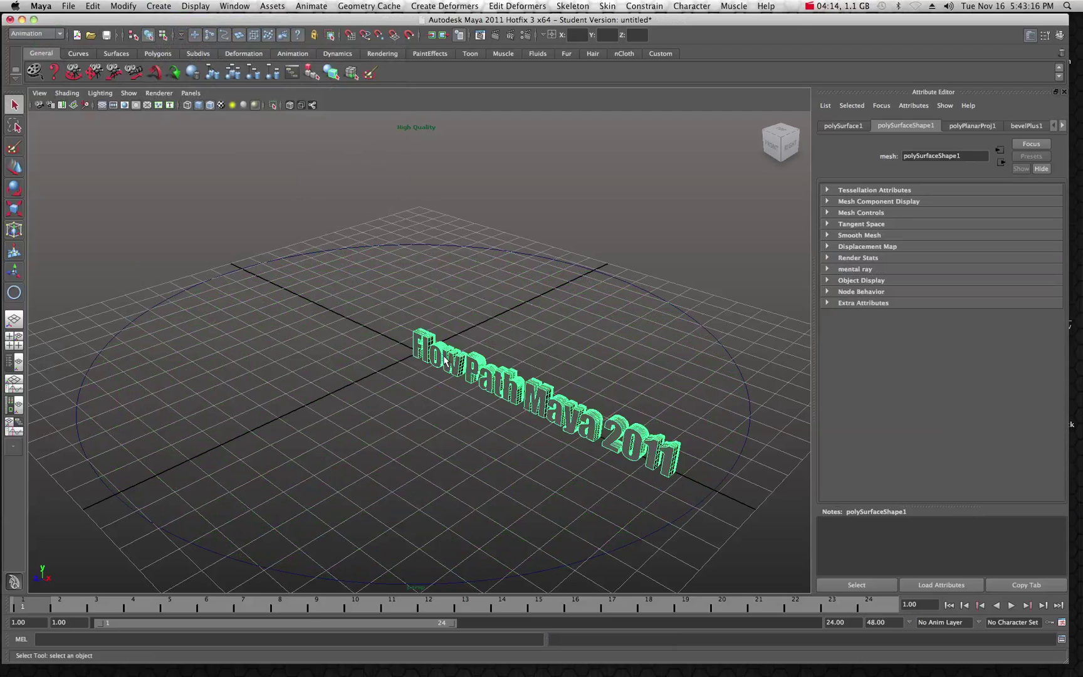
shift+click(394, 245)
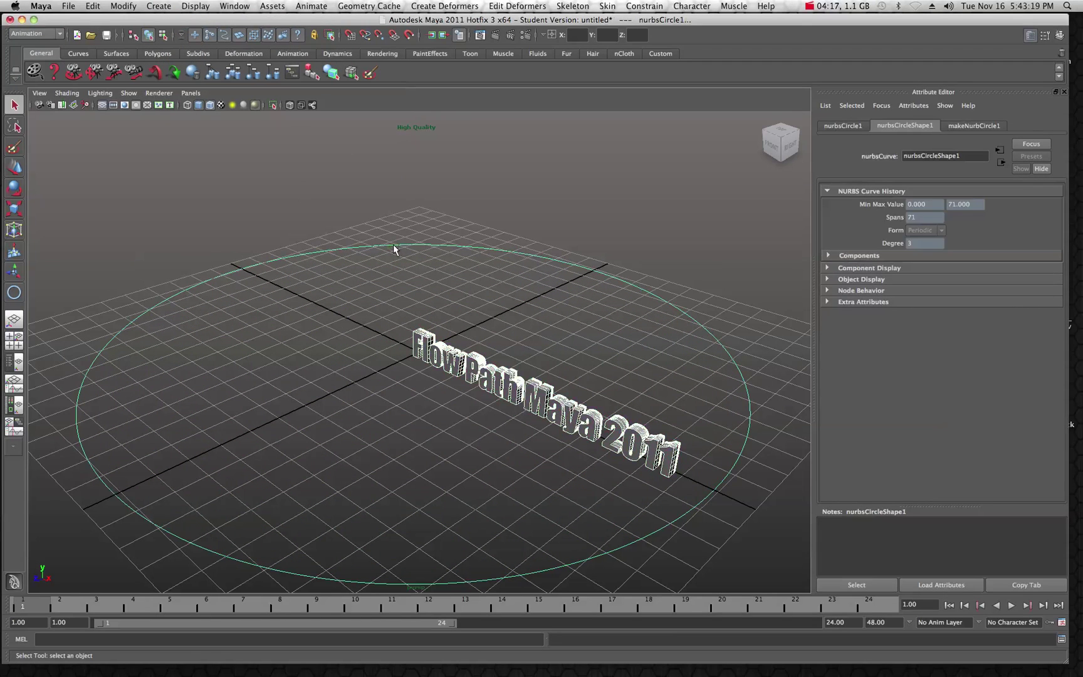
click(311, 6)
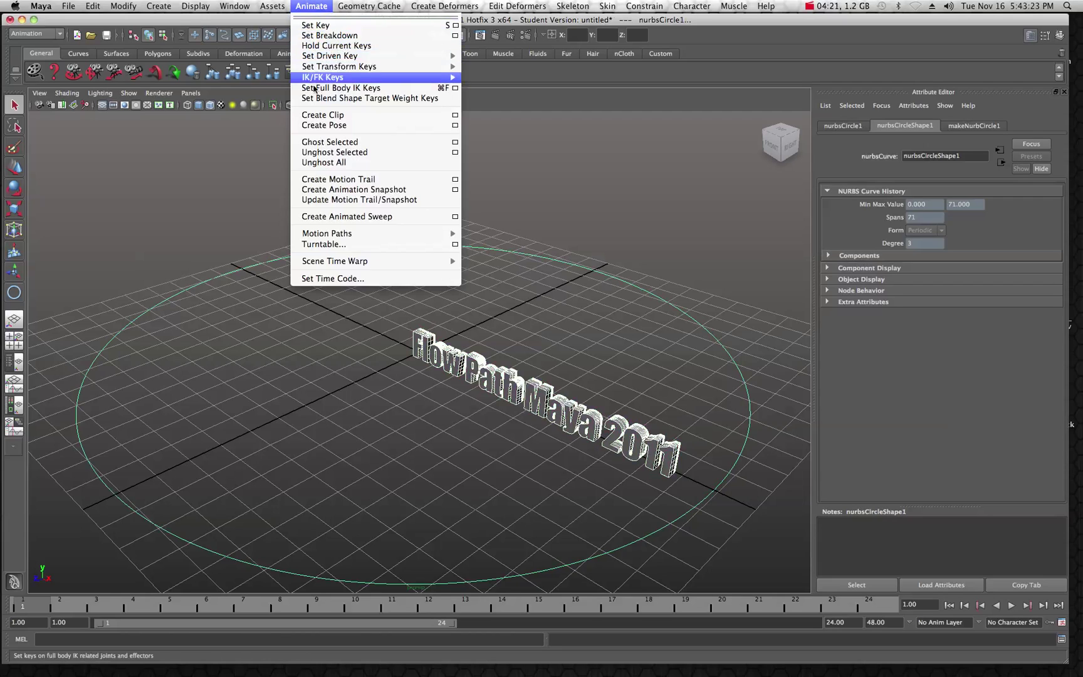
mouse_move(323, 238)
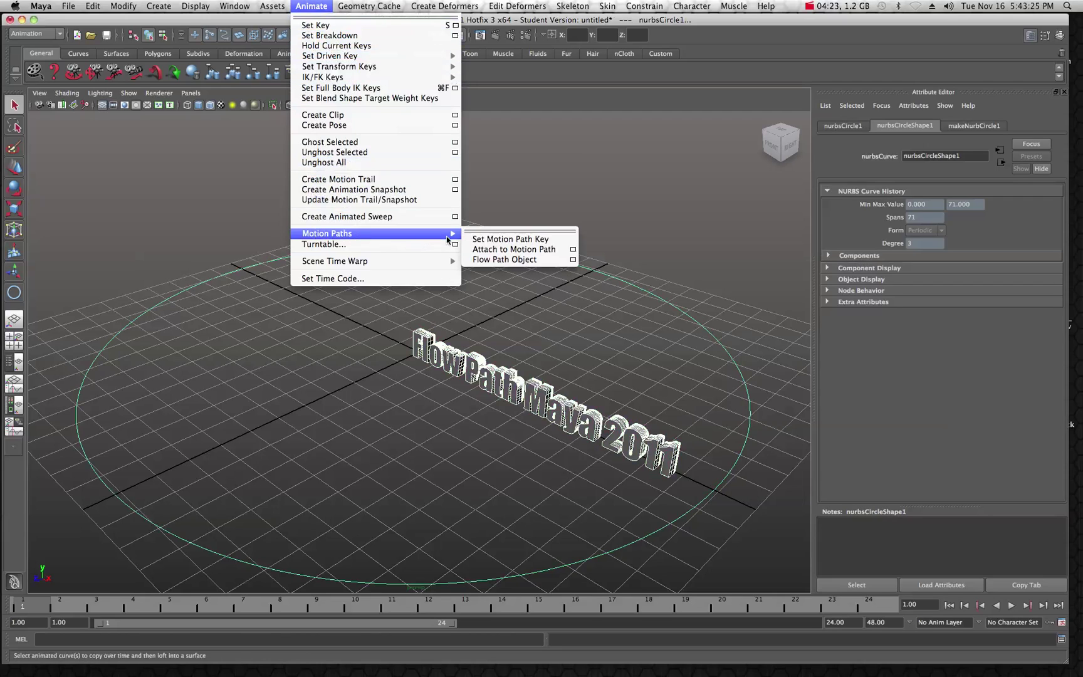
click(529, 252)
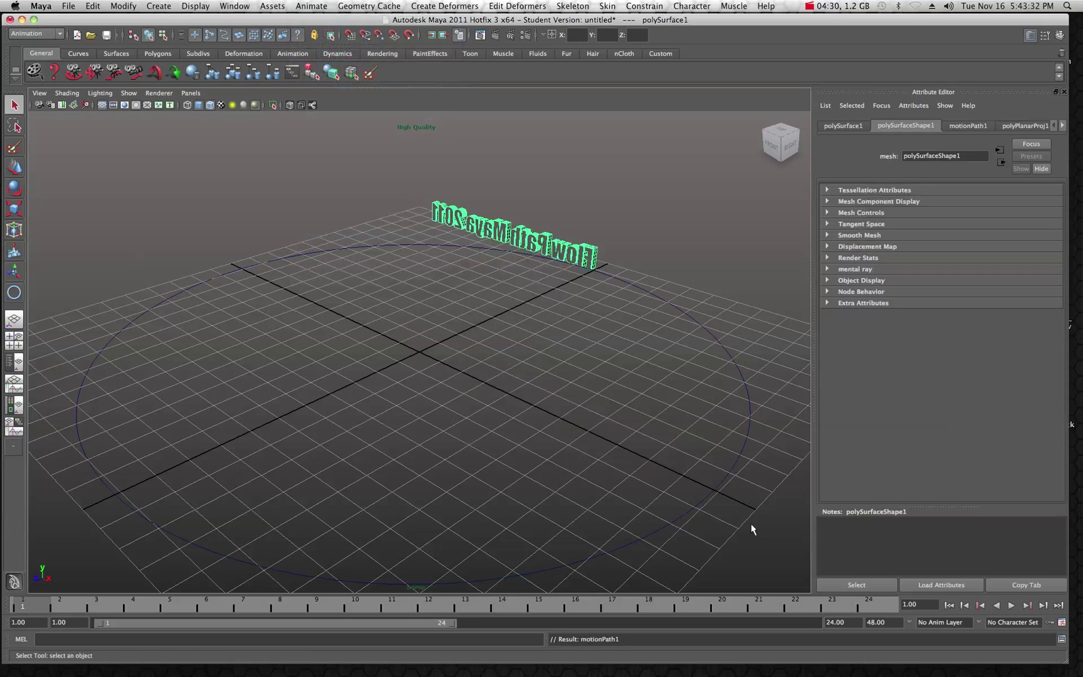
- Play the text's travel around the circle, stop it and rewind to frame 1
click(1010, 606)
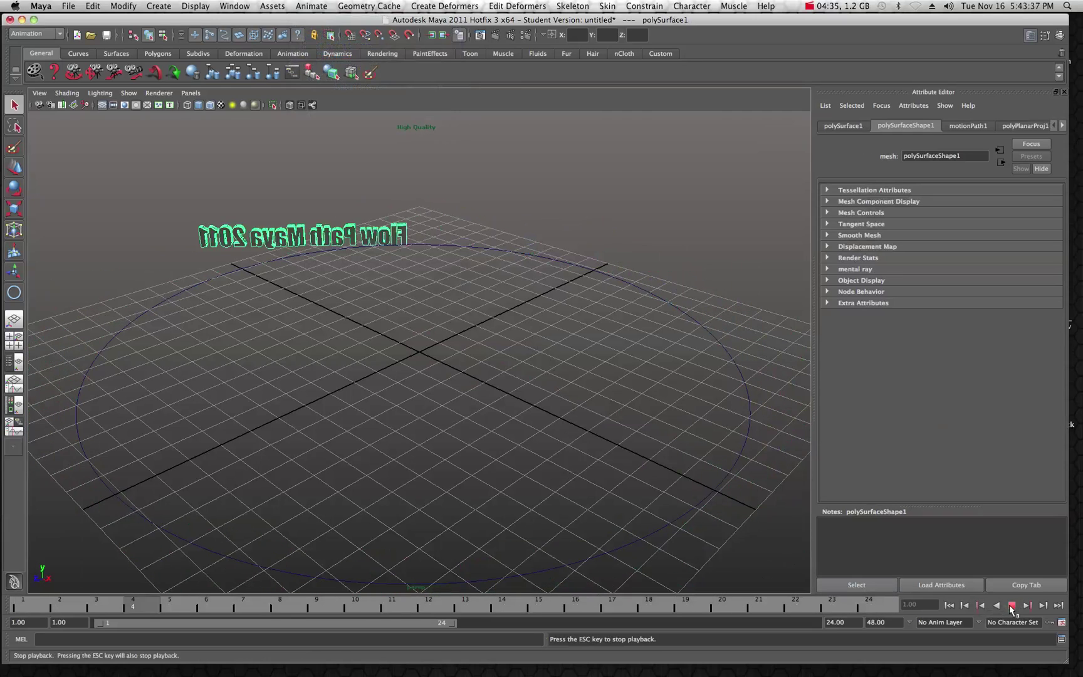
click(1011, 606)
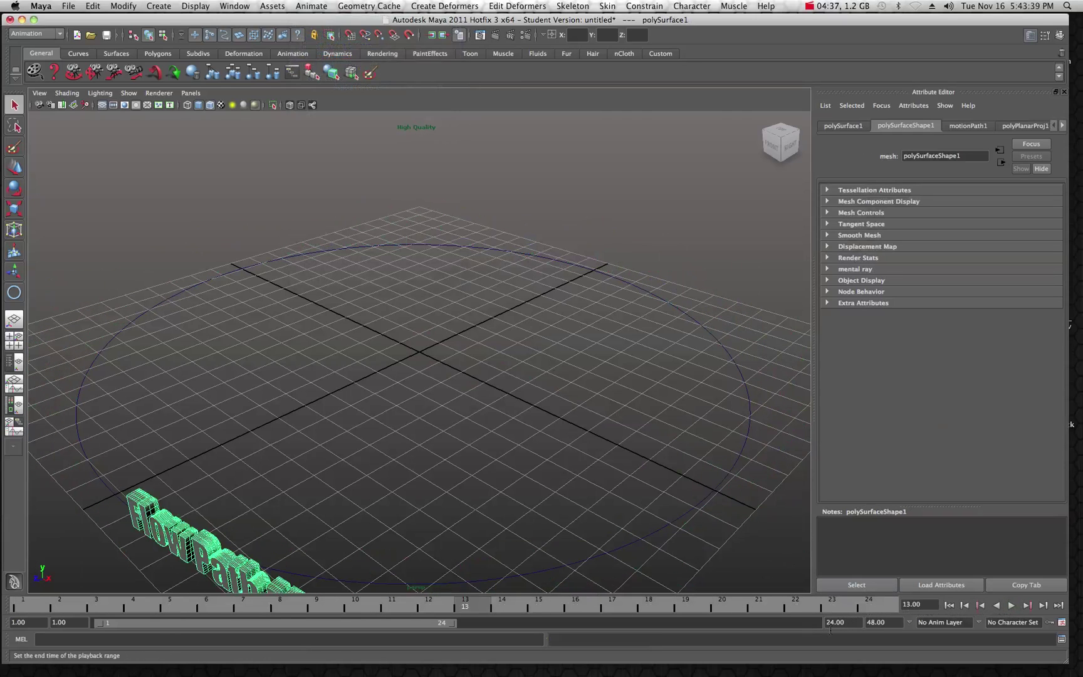
drag(249, 604, 25, 604)
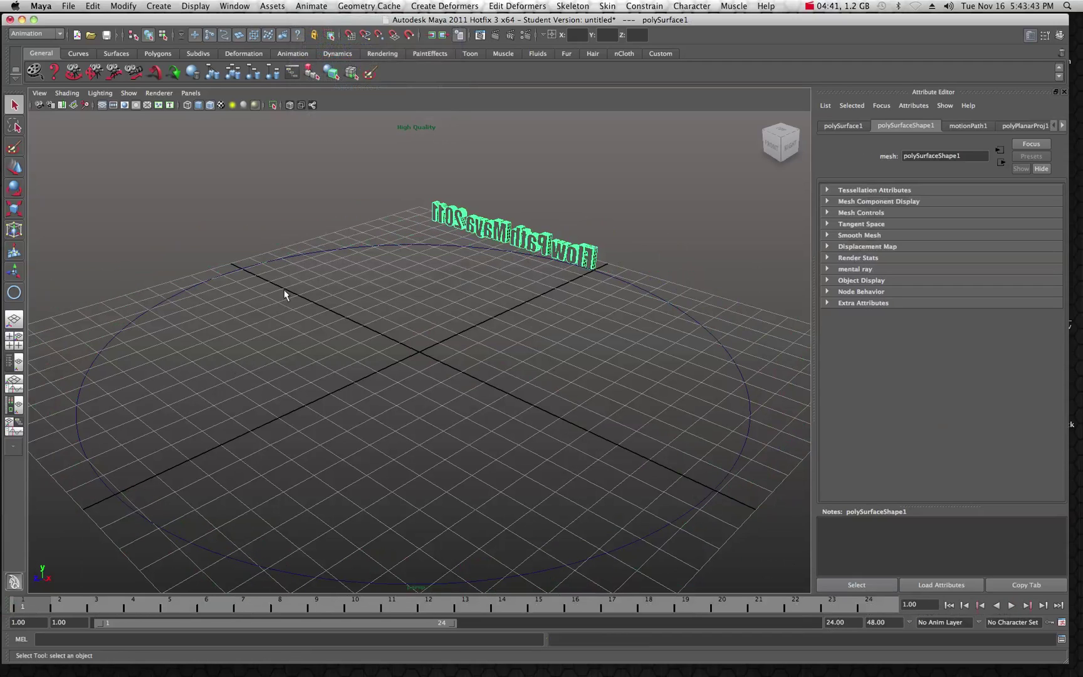
- Undo the time change and the attachment of the text to the motion path
click(91, 5)
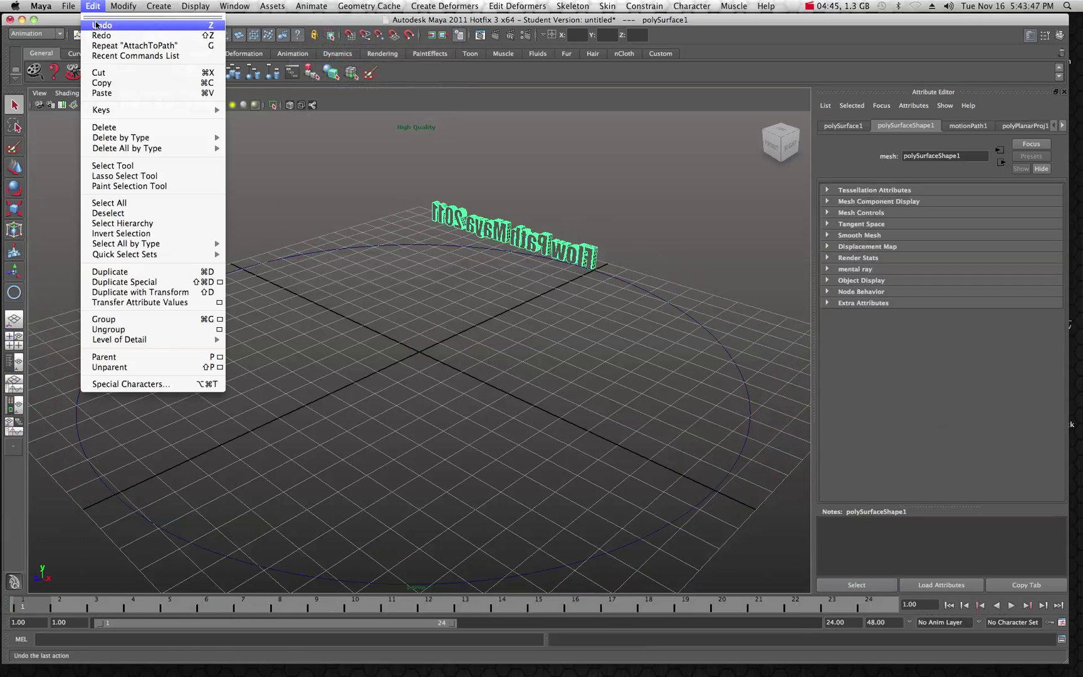
click(110, 26)
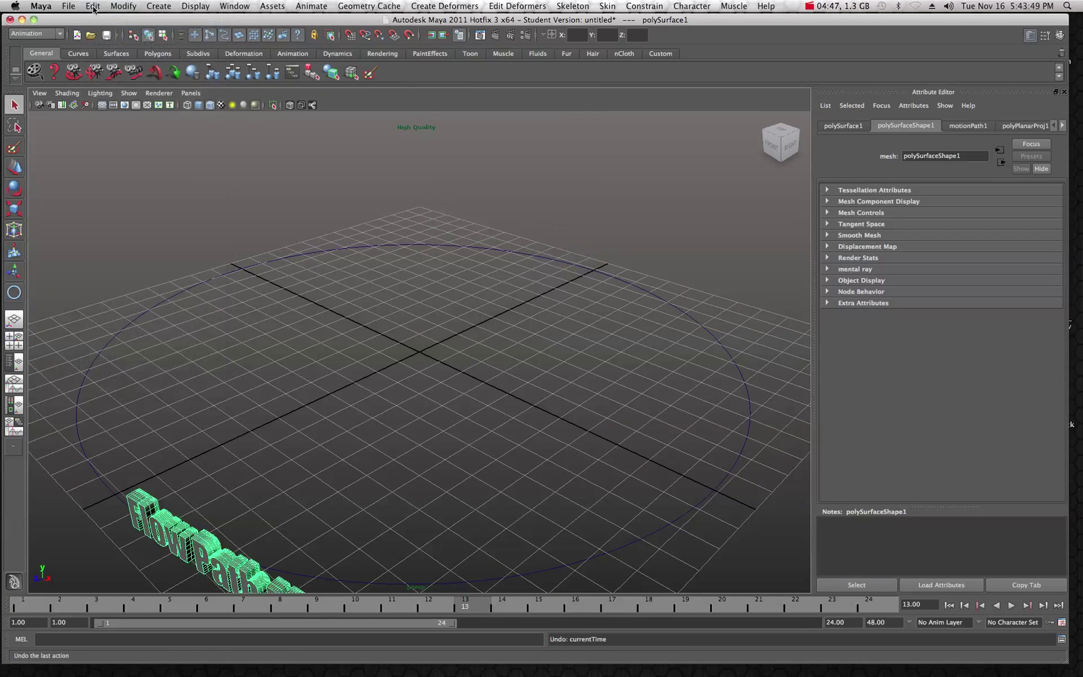
click(92, 8)
click(94, 26)
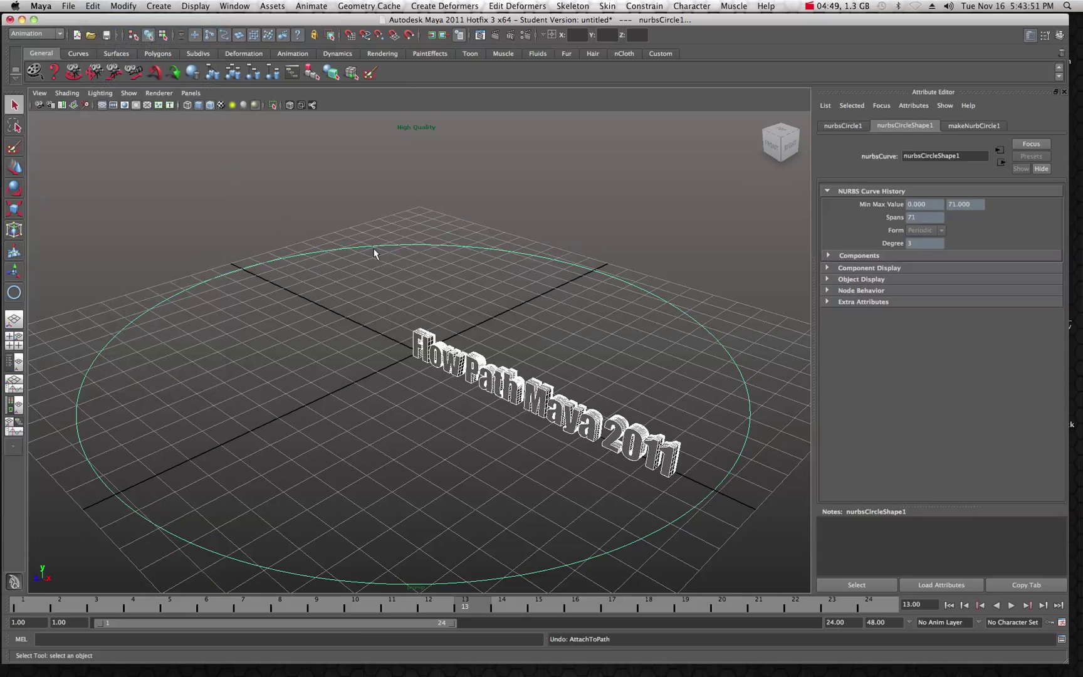
- Clear the selection and set the end time of the playback range to 400 frames
click(589, 353)
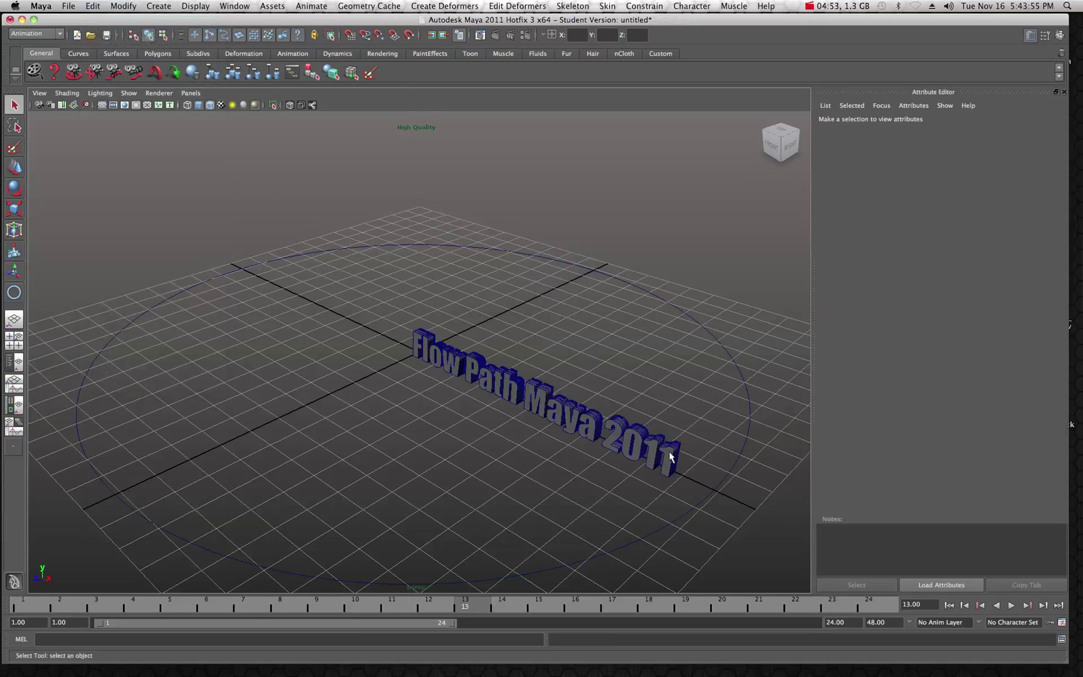
click(831, 623)
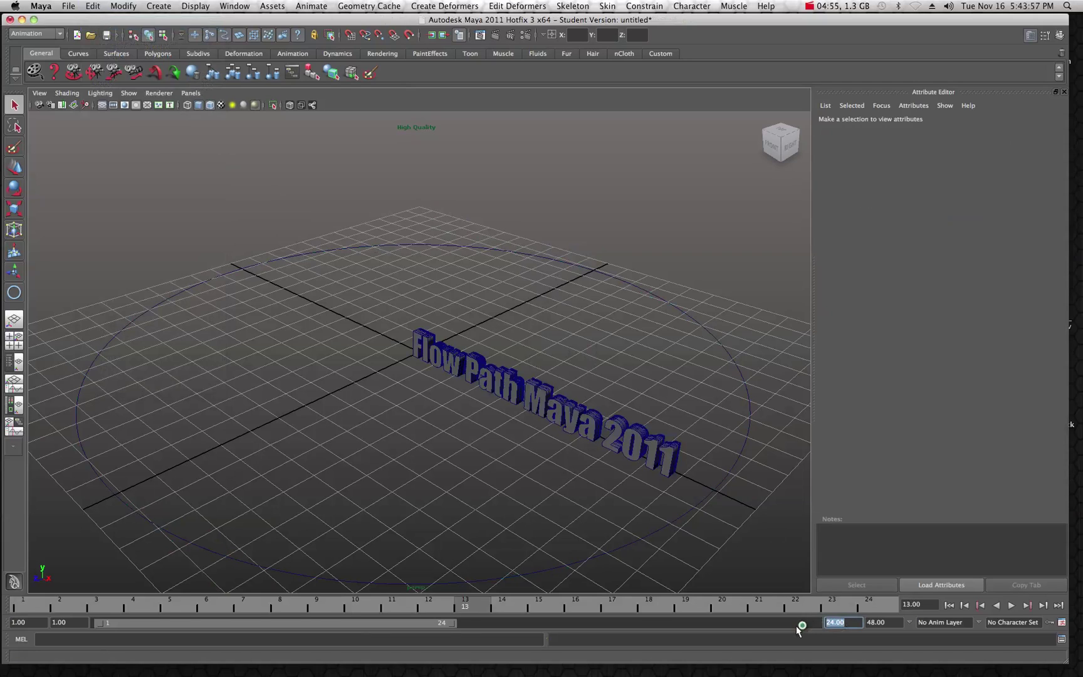
text(400)
key(Return)
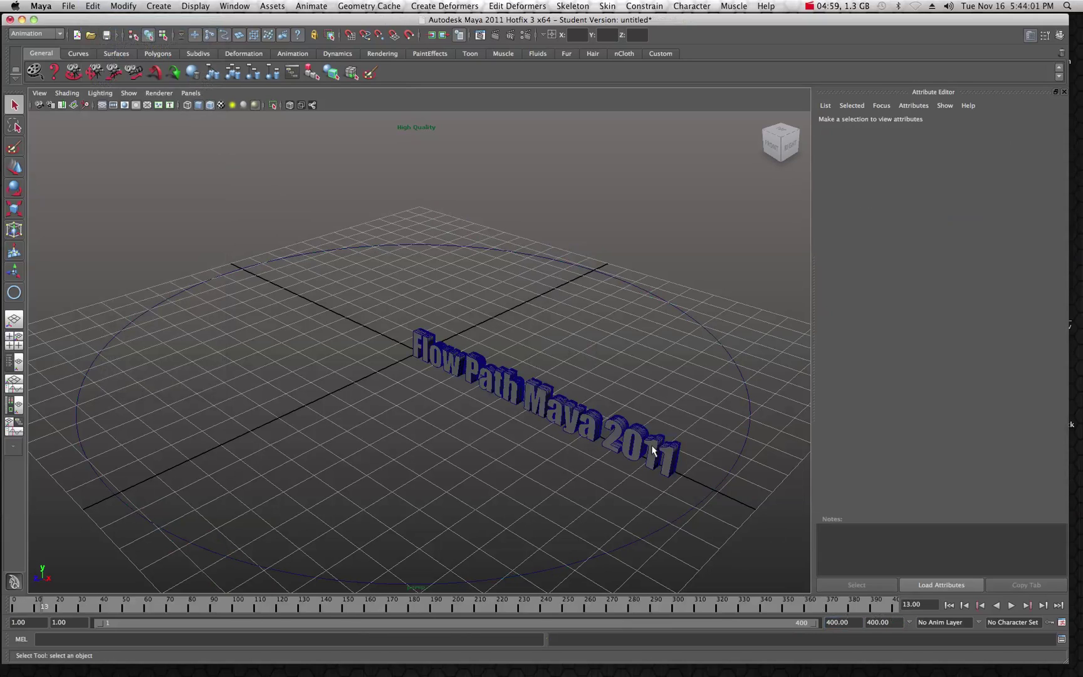
- Attach the 3D text to the circle as a motion path over the 400-frame range
click(437, 348)
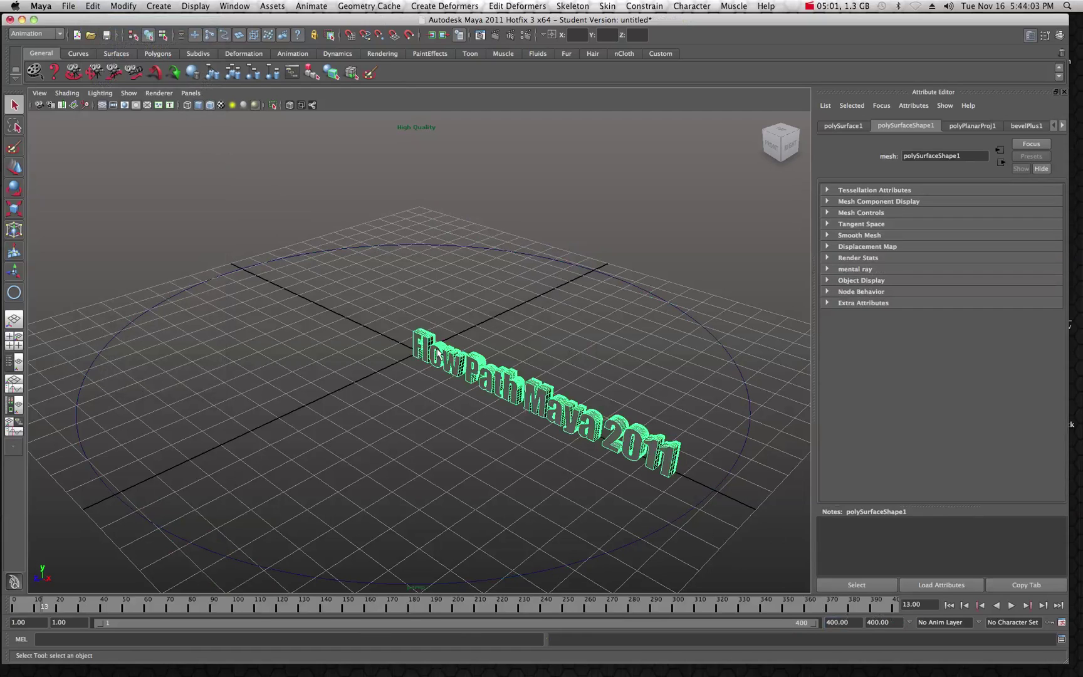
click(464, 246)
click(311, 6)
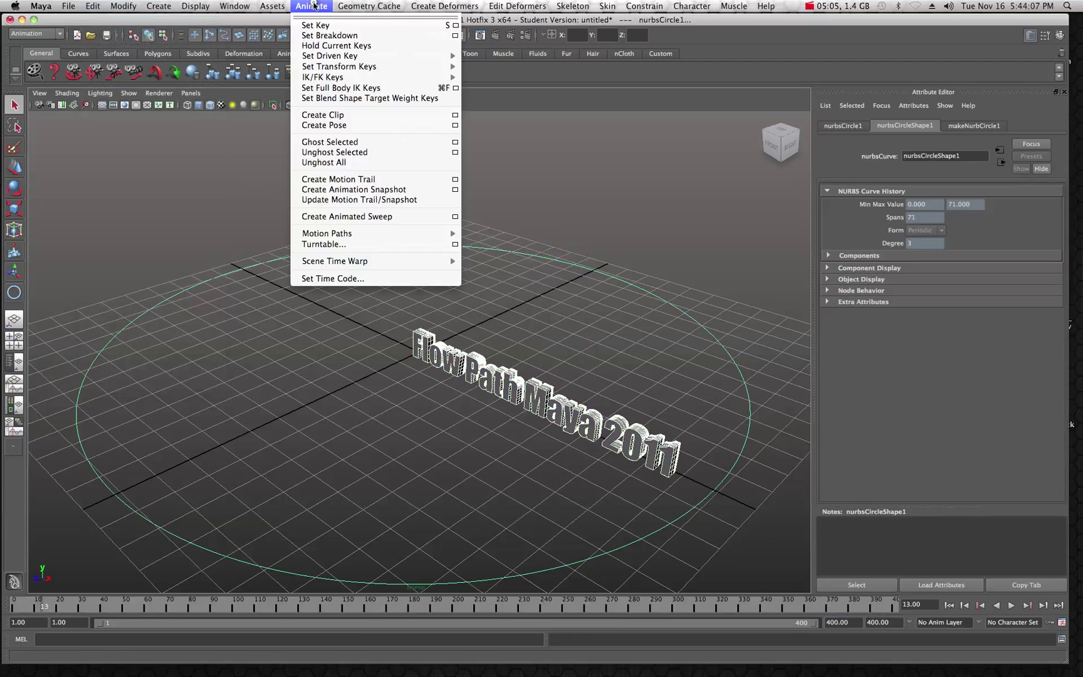
mouse_move(338, 236)
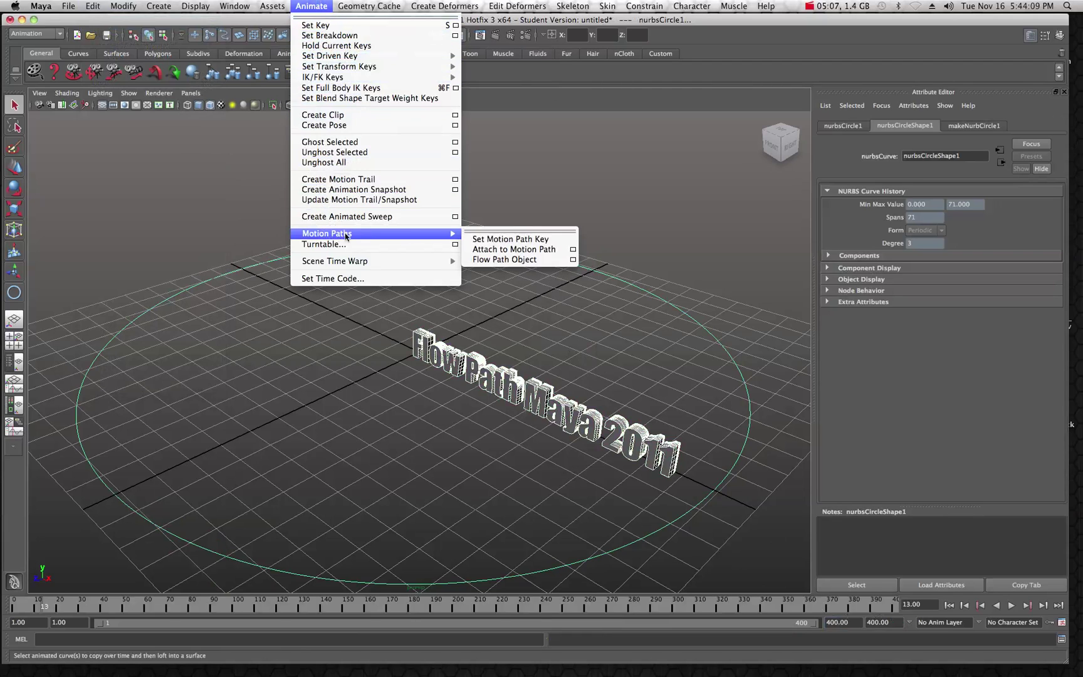
click(501, 250)
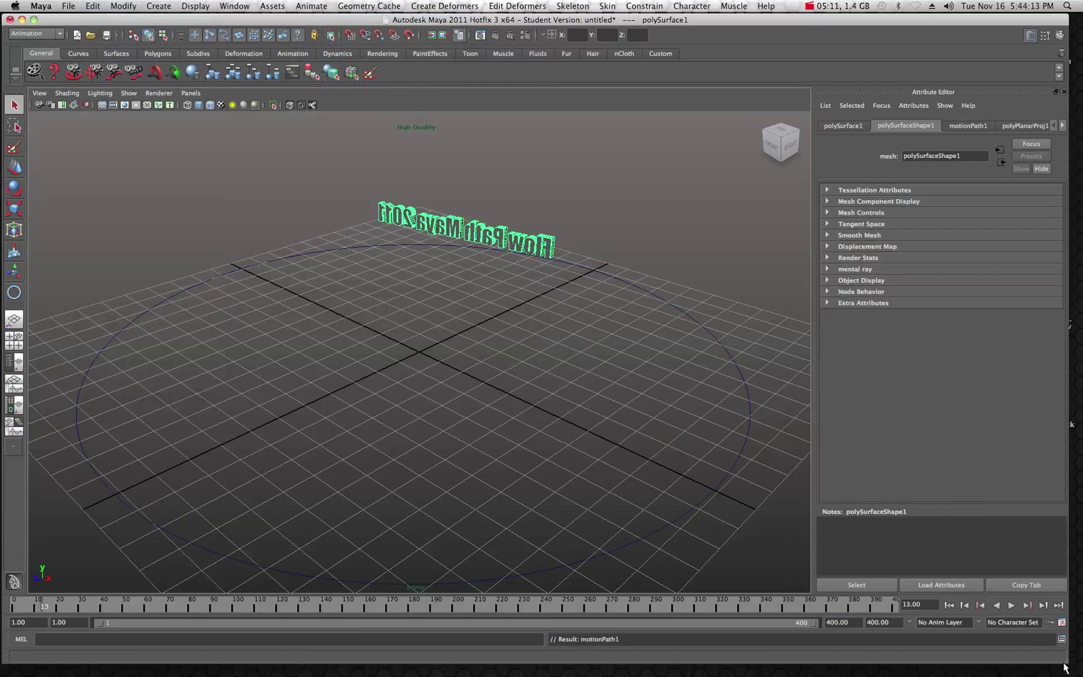
- Play the slower motion path animation briefly, stop it and return to frame 1
click(1011, 604)
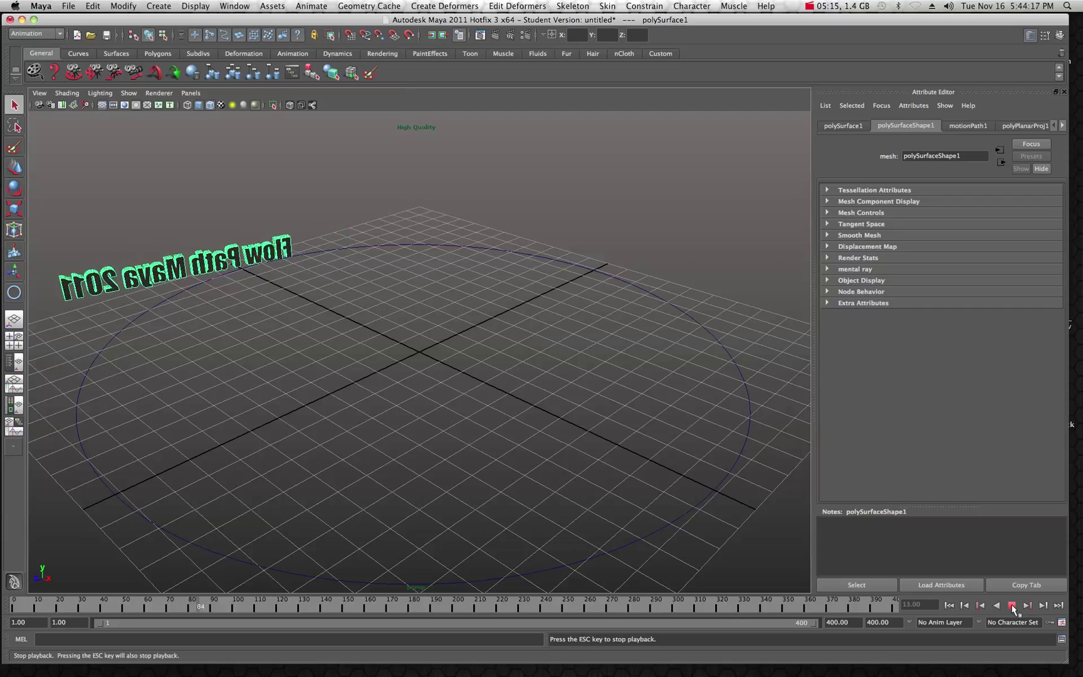
click(1012, 606)
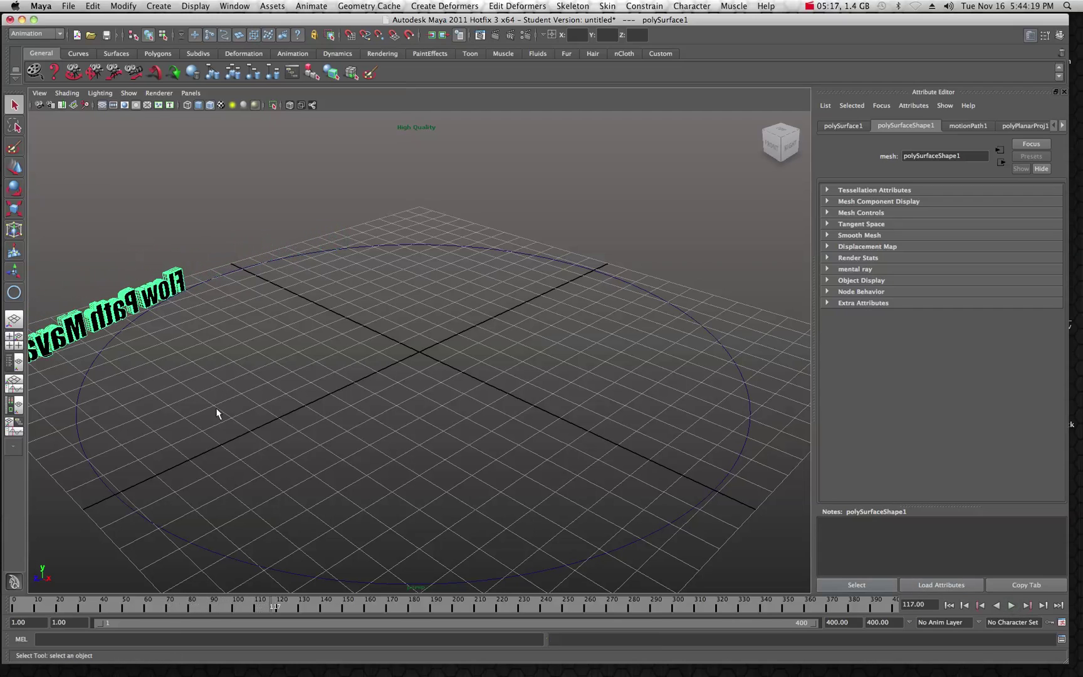
drag(149, 607, 14, 606)
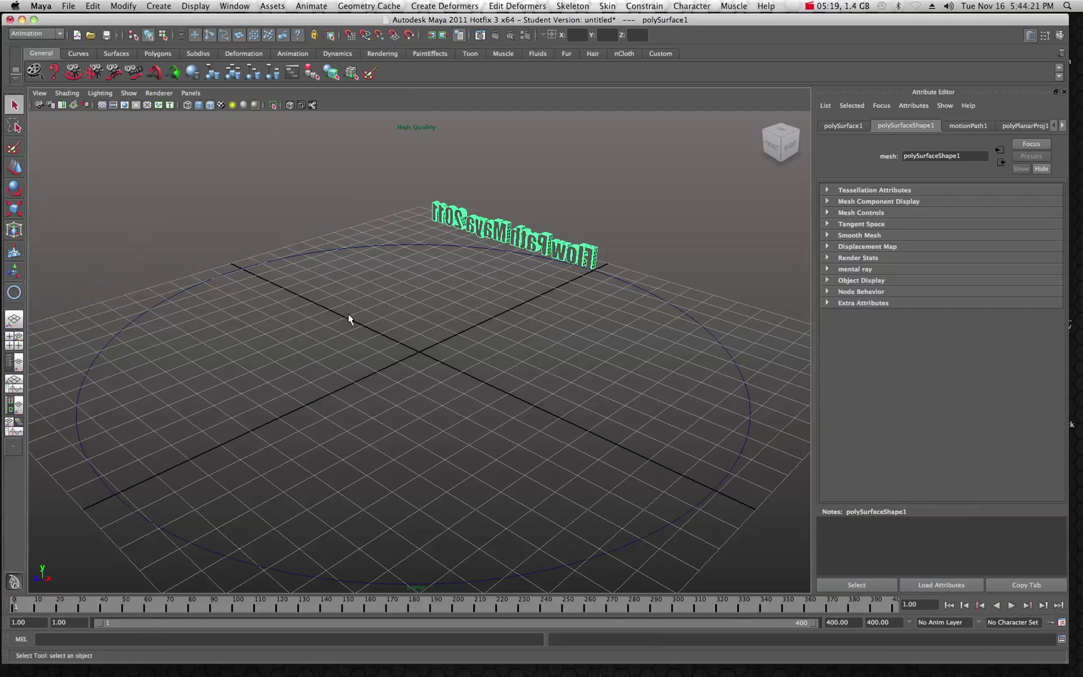
- Apply Flow Path Object to the text and circle with divisions 4, 2, 2, lattice around Curve, and Local effect on at 2, 2, 2
click(406, 229)
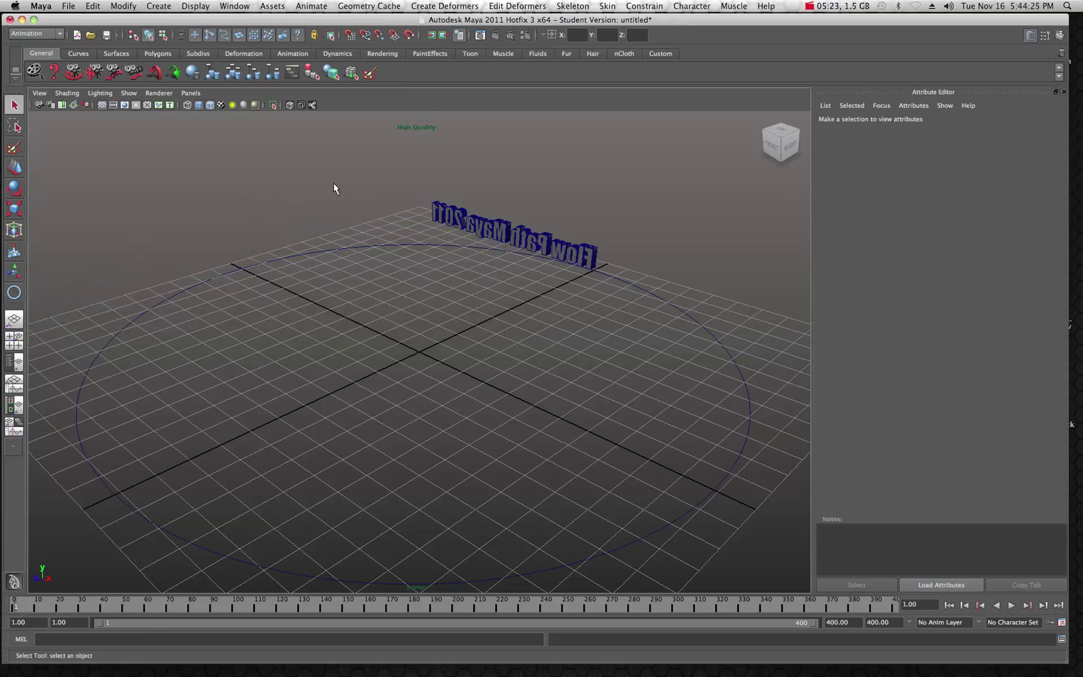
click(438, 215)
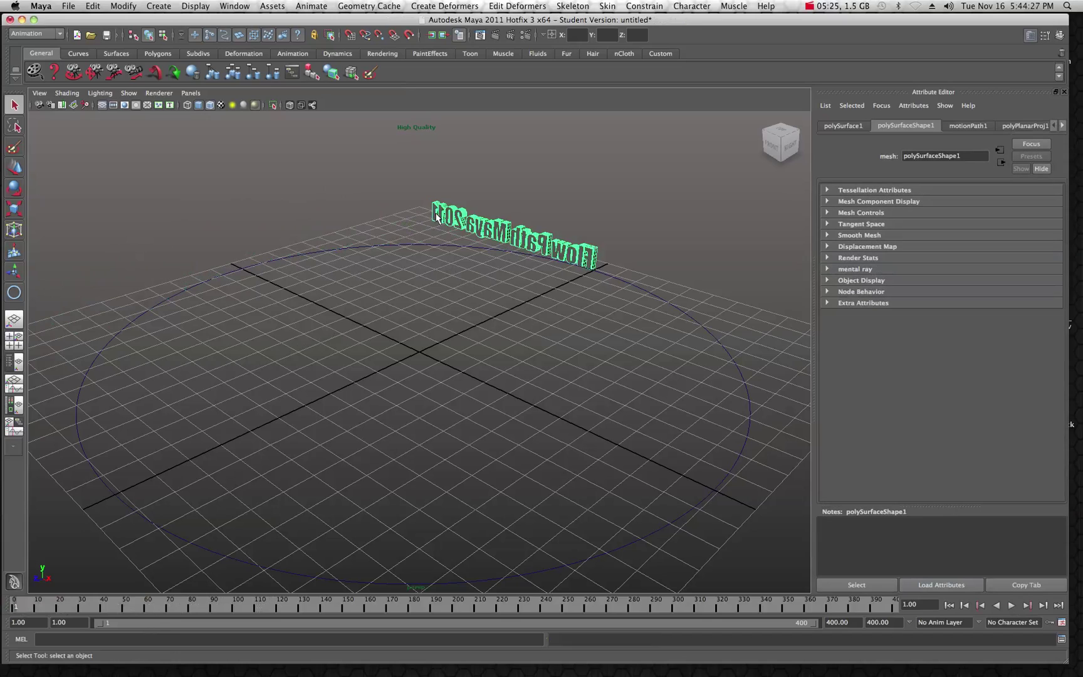
click(411, 245)
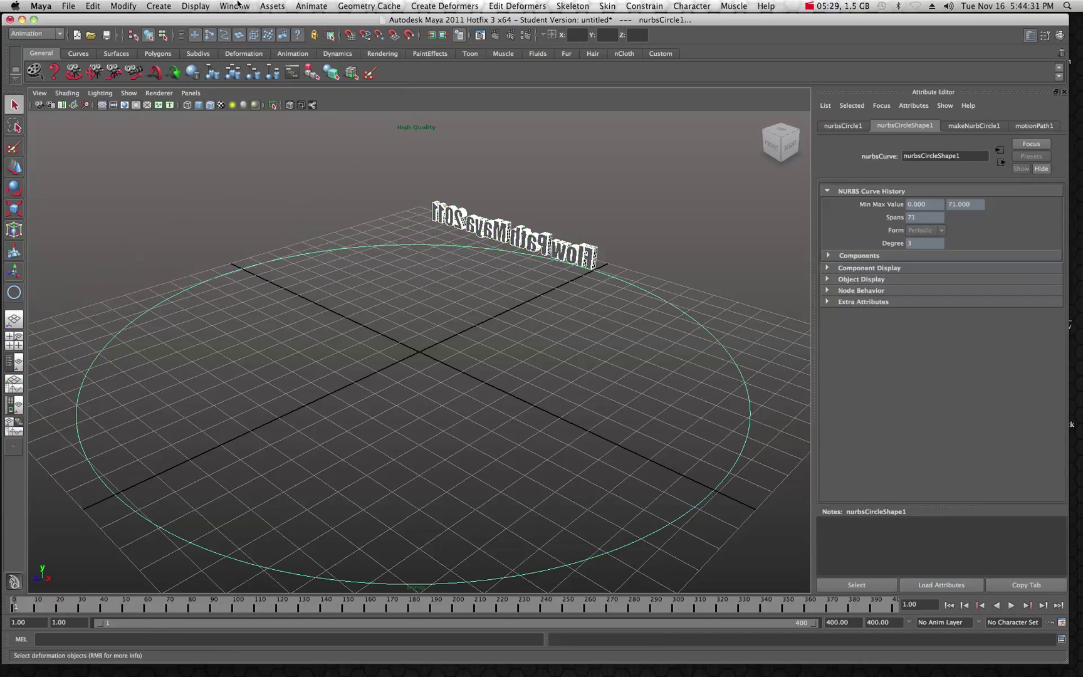
click(305, 7)
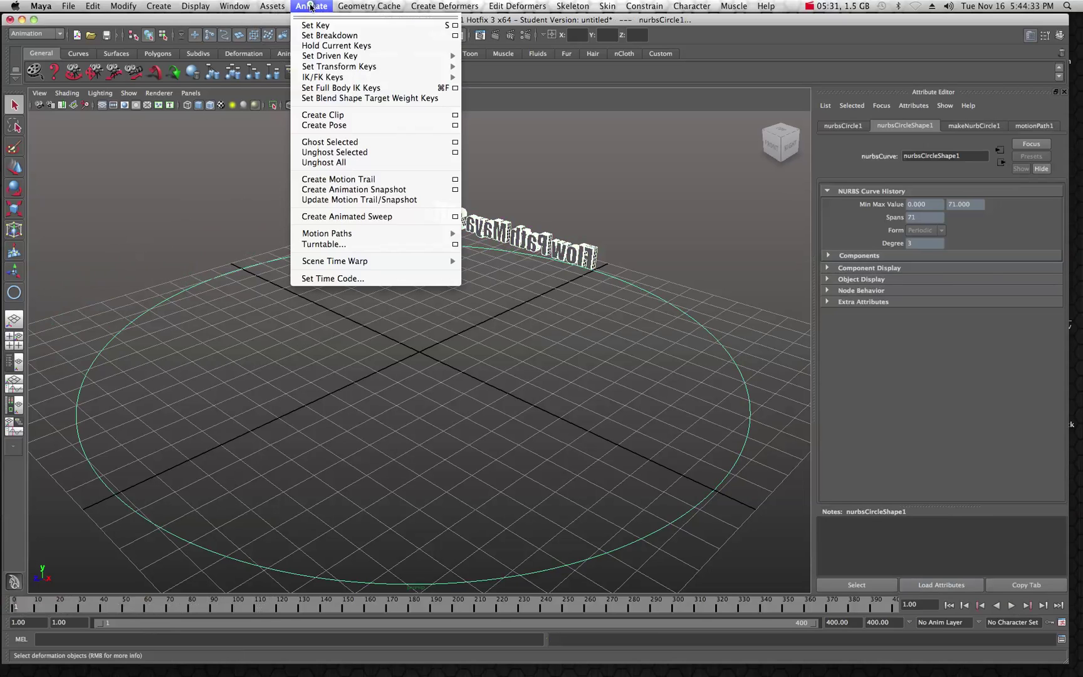
mouse_move(387, 238)
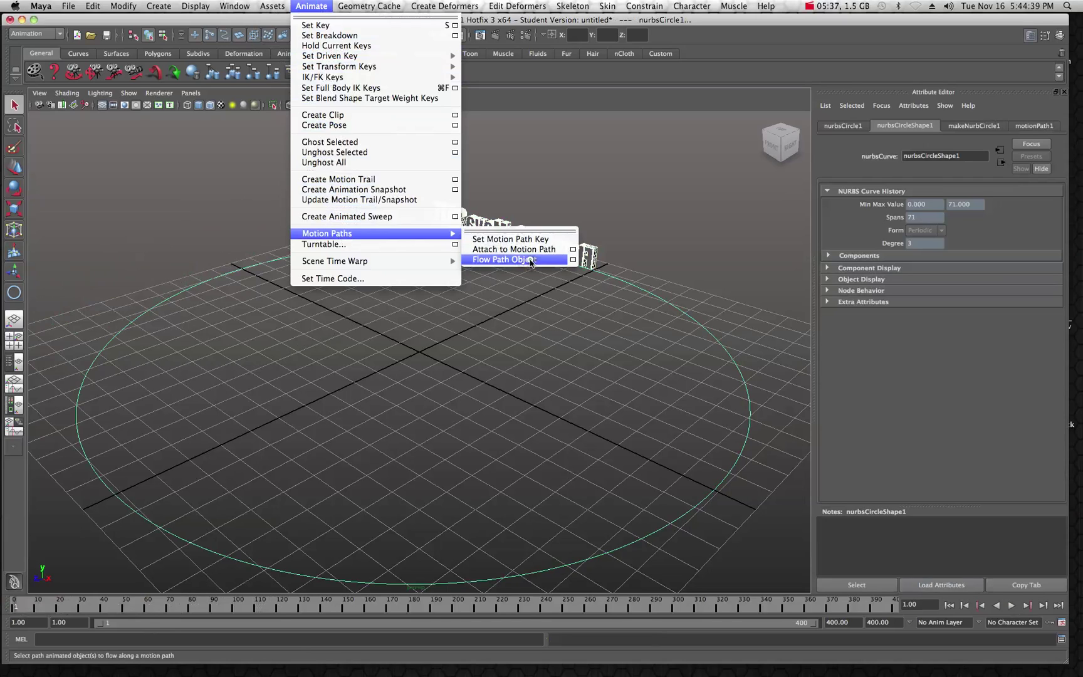
click(573, 259)
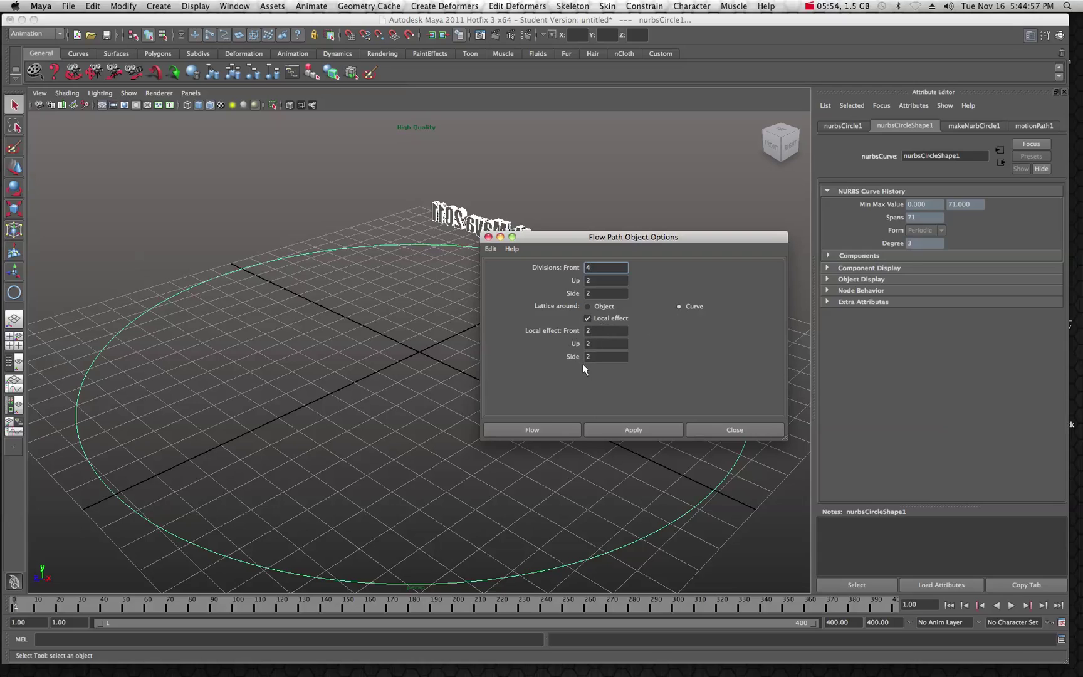
click(532, 431)
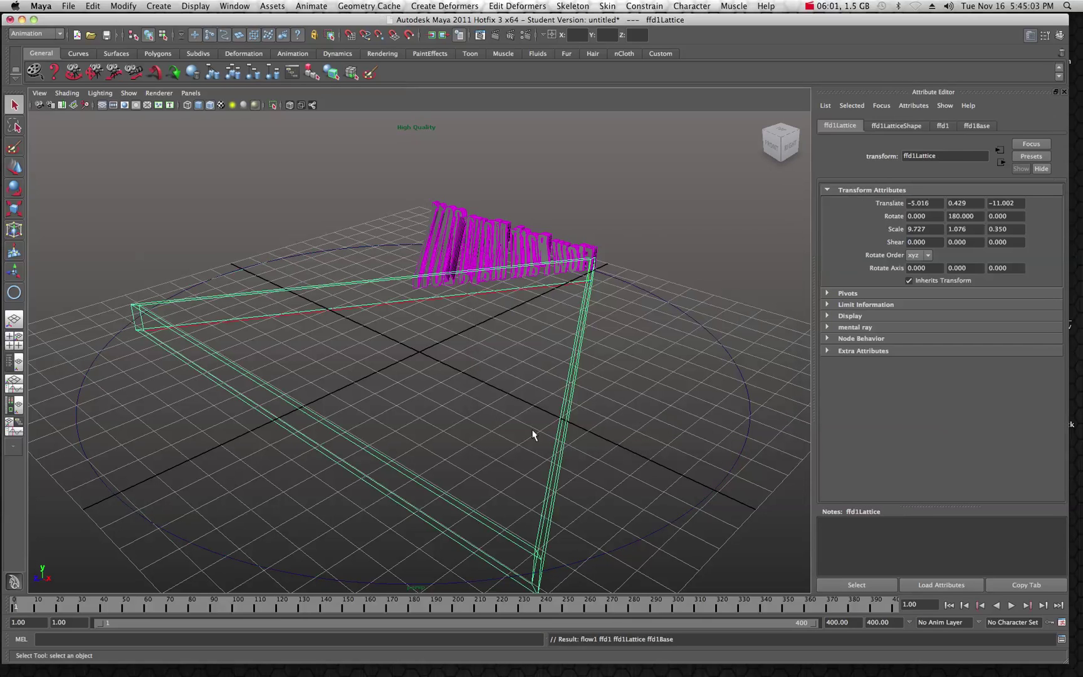
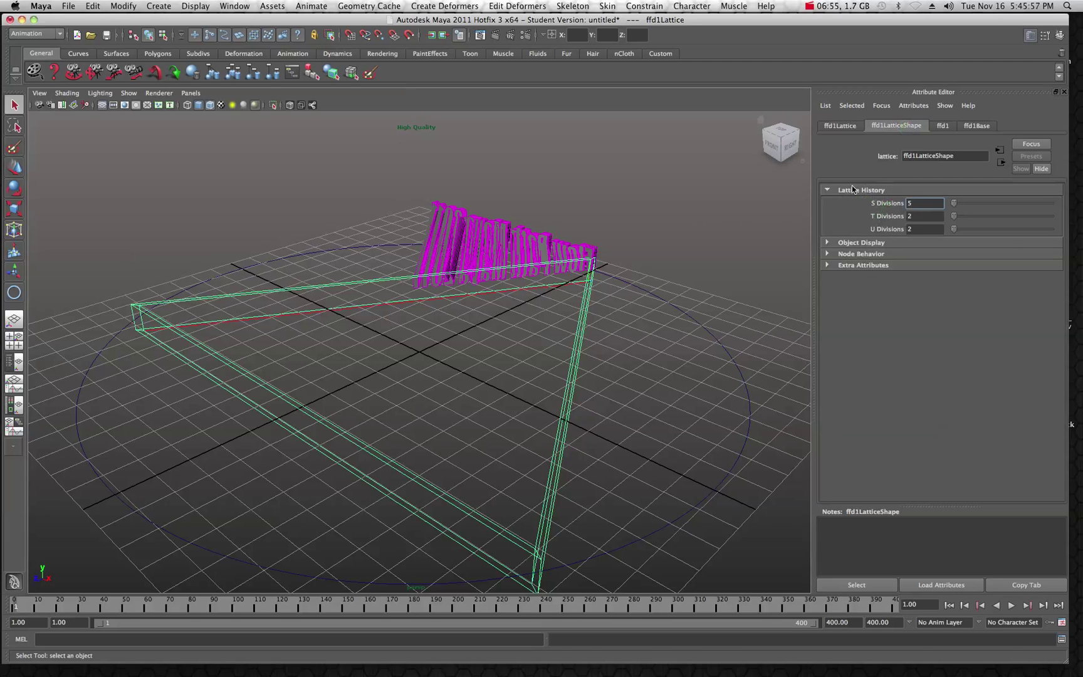
- Set the flow lattice's S divisions to 5, reselect the lattice and play the animation briefly to check the deformation
click(851, 164)
click(633, 198)
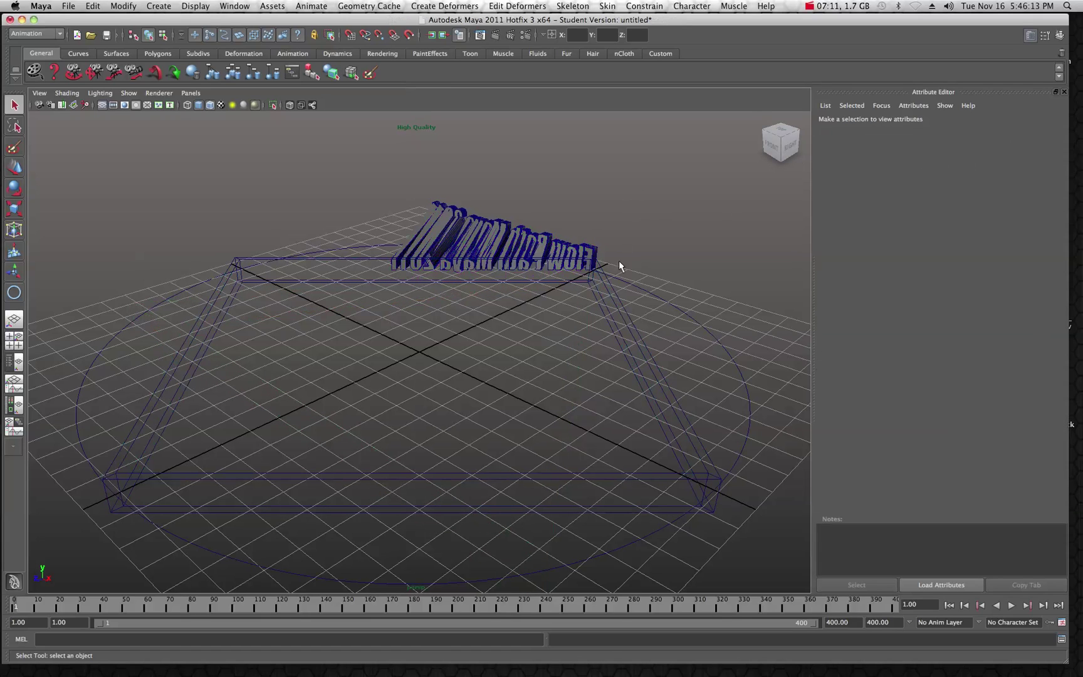
click(614, 291)
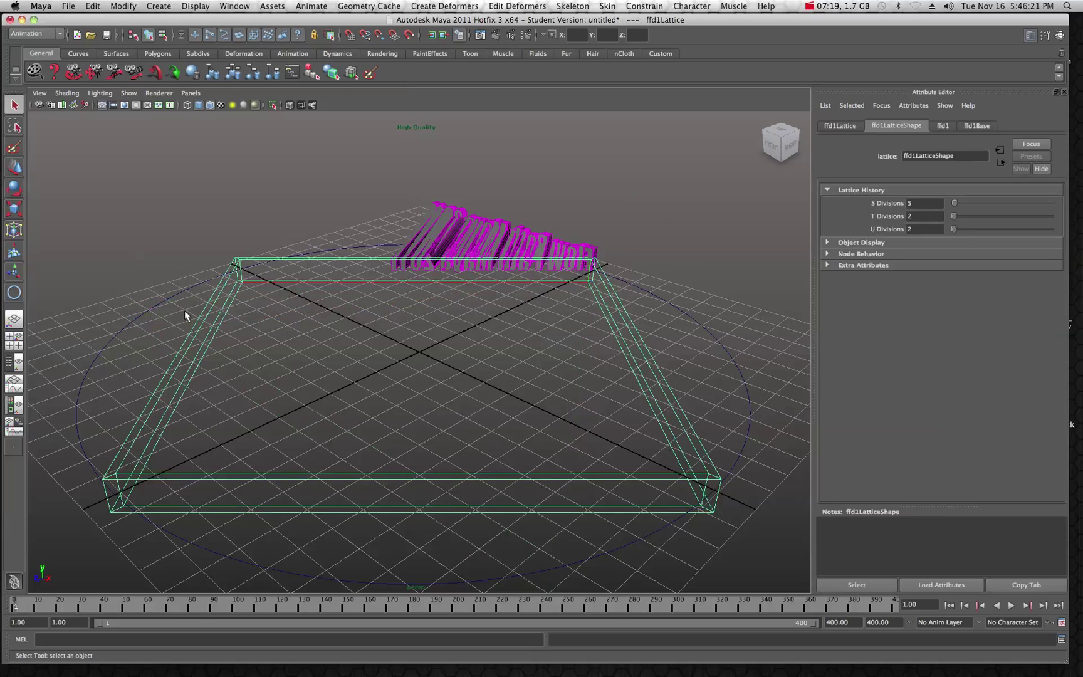
click(1011, 605)
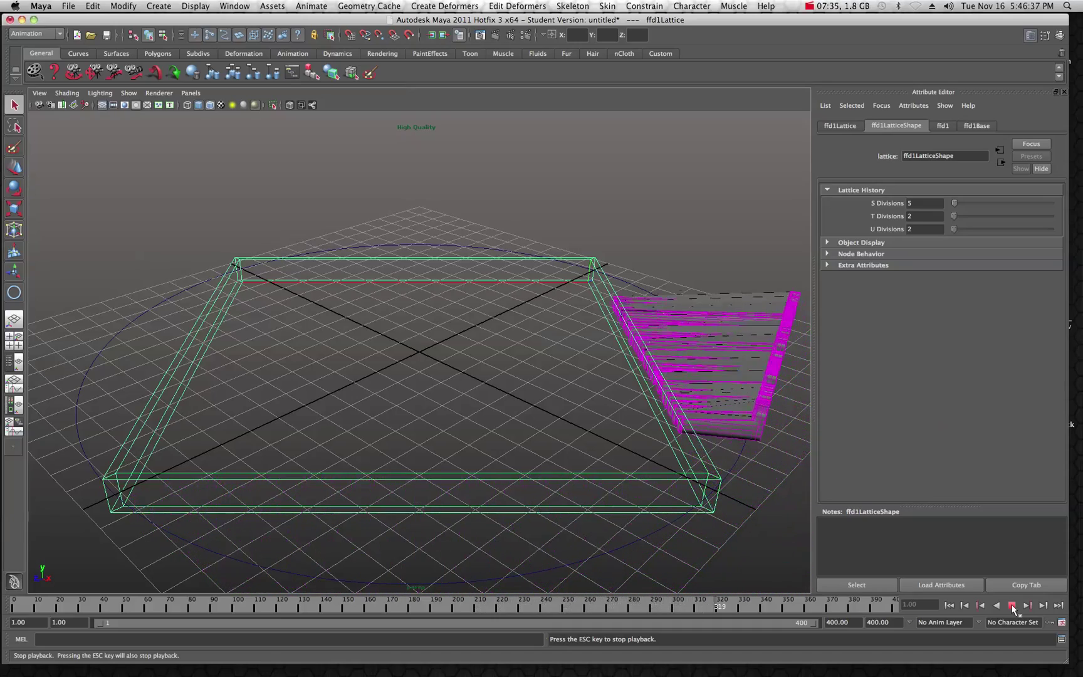
click(1013, 606)
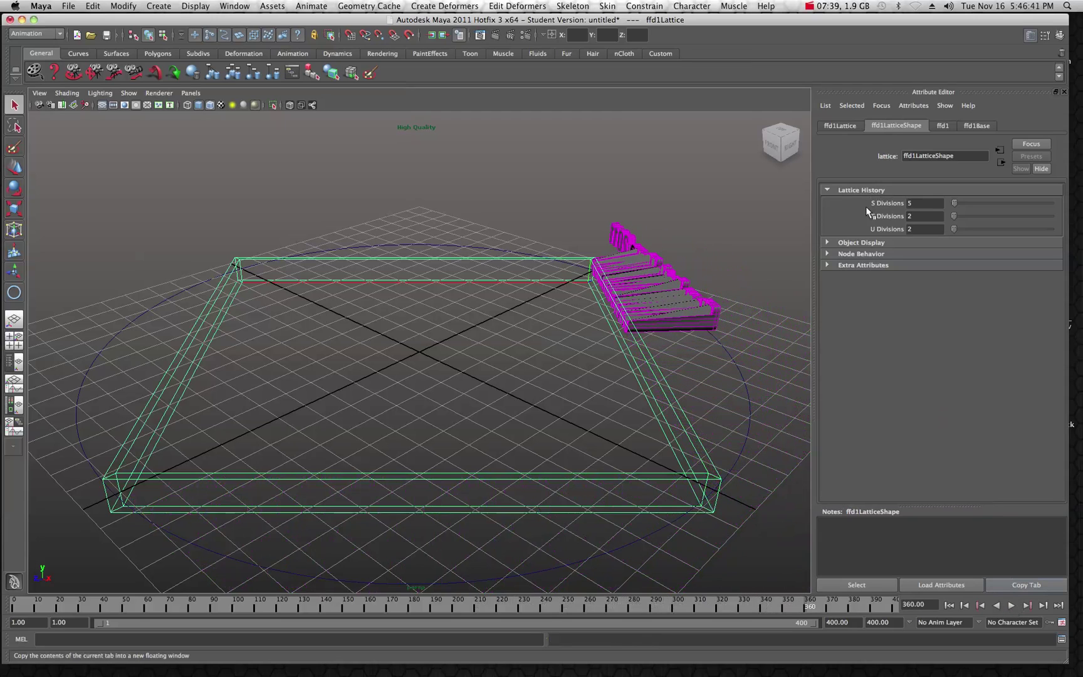
- Set the flow lattice's S divisions to 15
click(916, 203)
text(15)
click(922, 216)
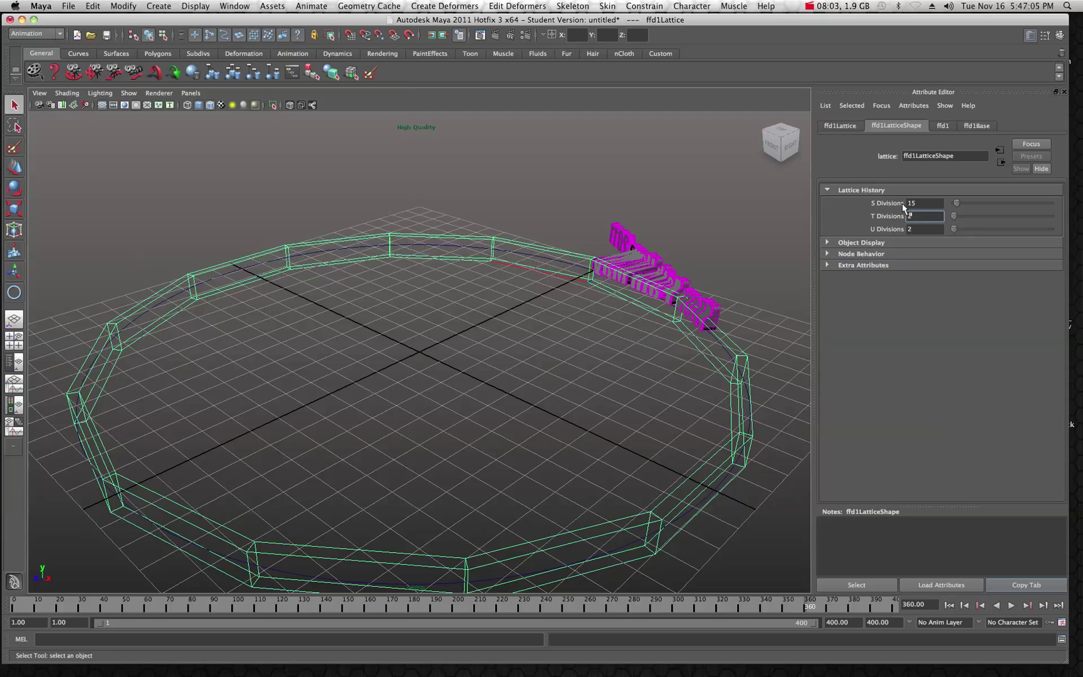
- Raise the flow lattice's S divisions to 360
drag(928, 203, 901, 207)
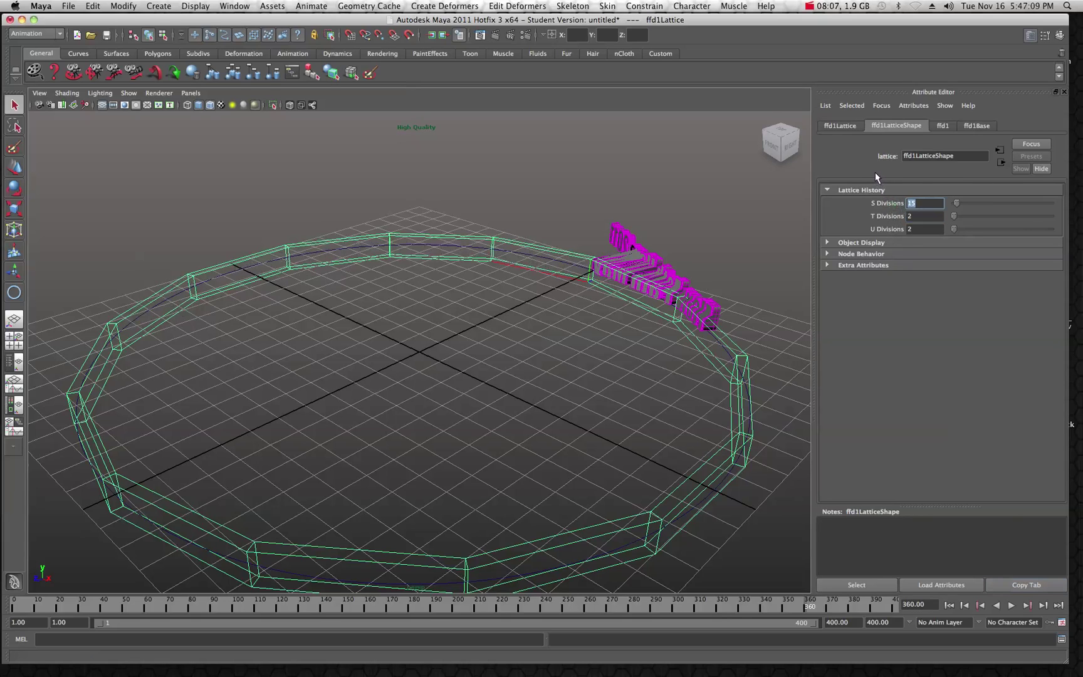
text(360)
click(922, 216)
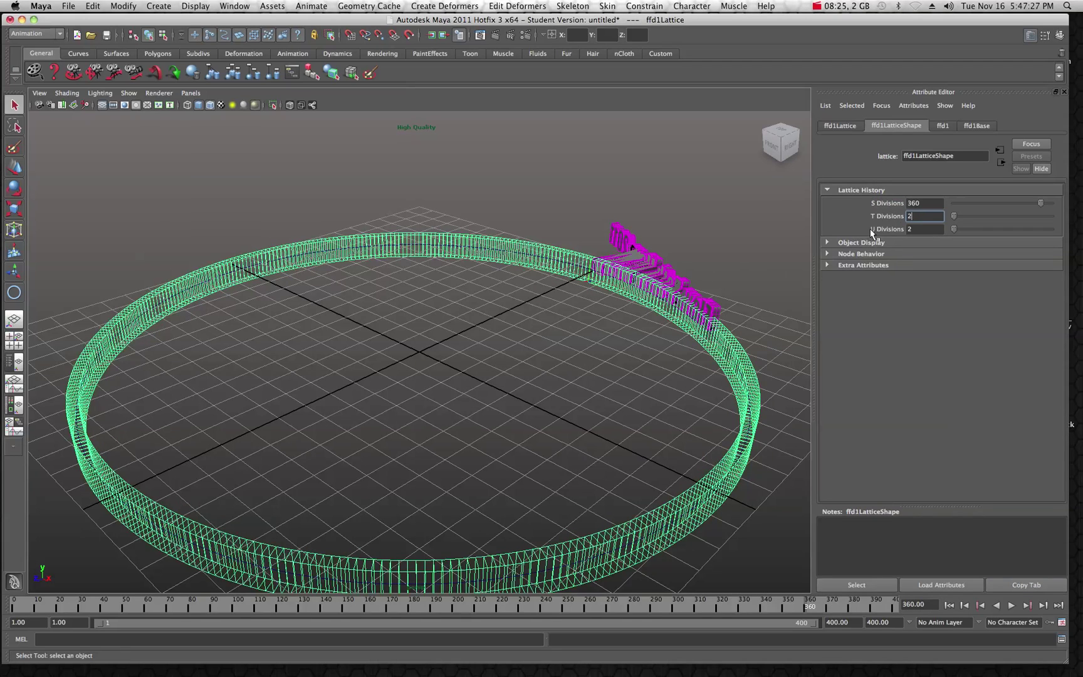
- Reduce the flow lattice's S divisions to 72
click(927, 203)
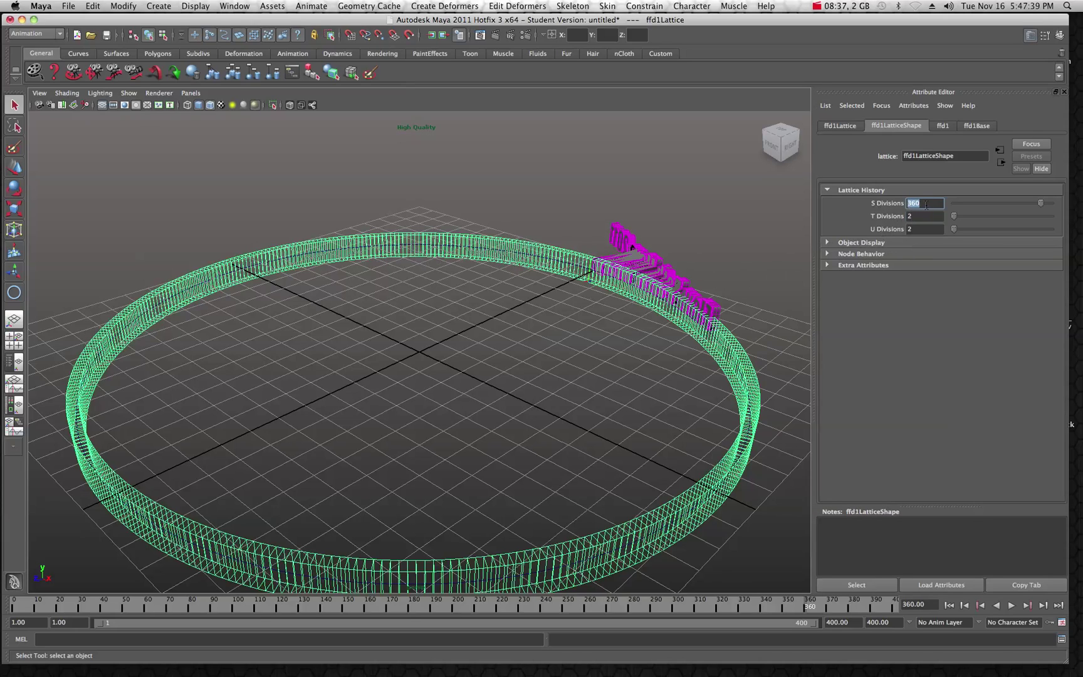
text(72)
click(927, 216)
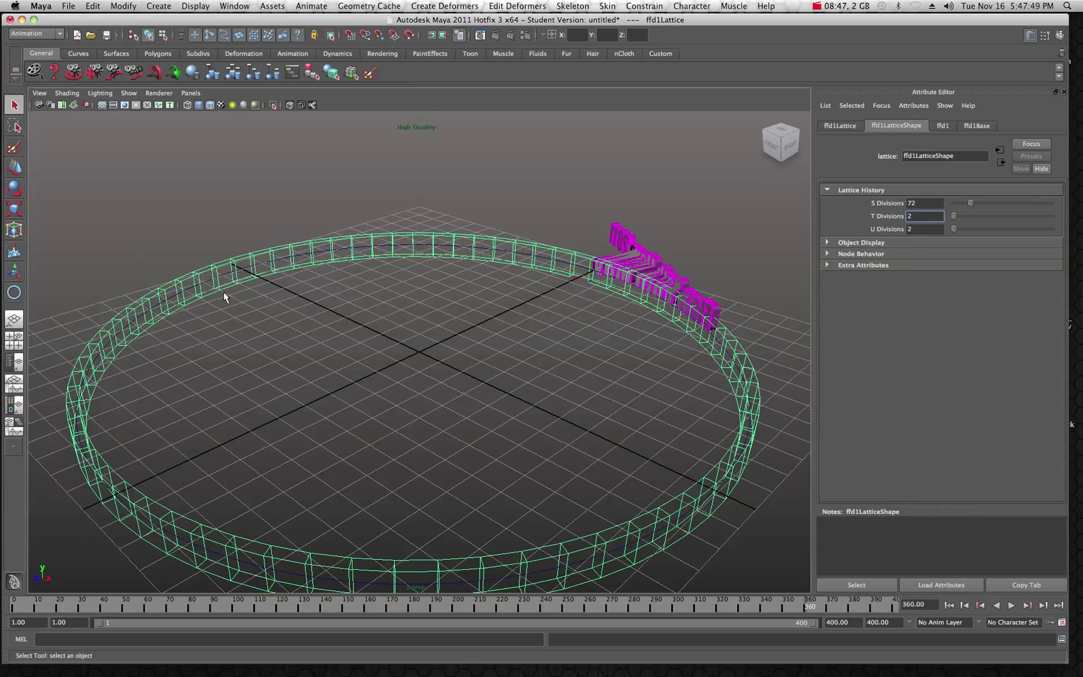
- Play the animation with the denser lattice, stop it and return to frame 1
click(1009, 604)
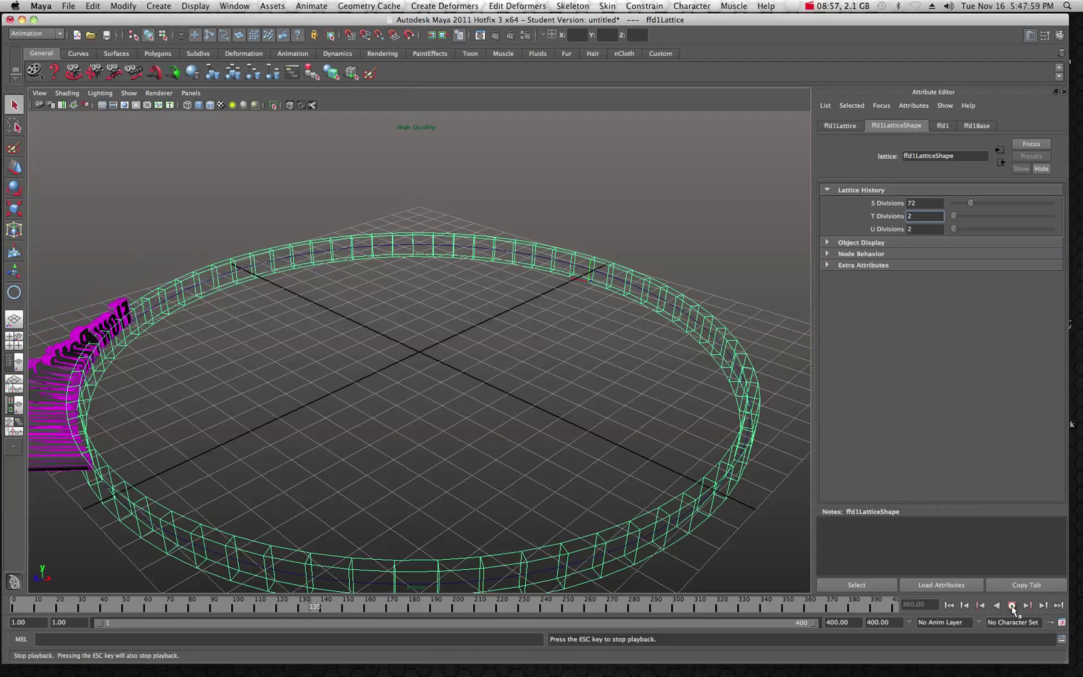
click(1012, 605)
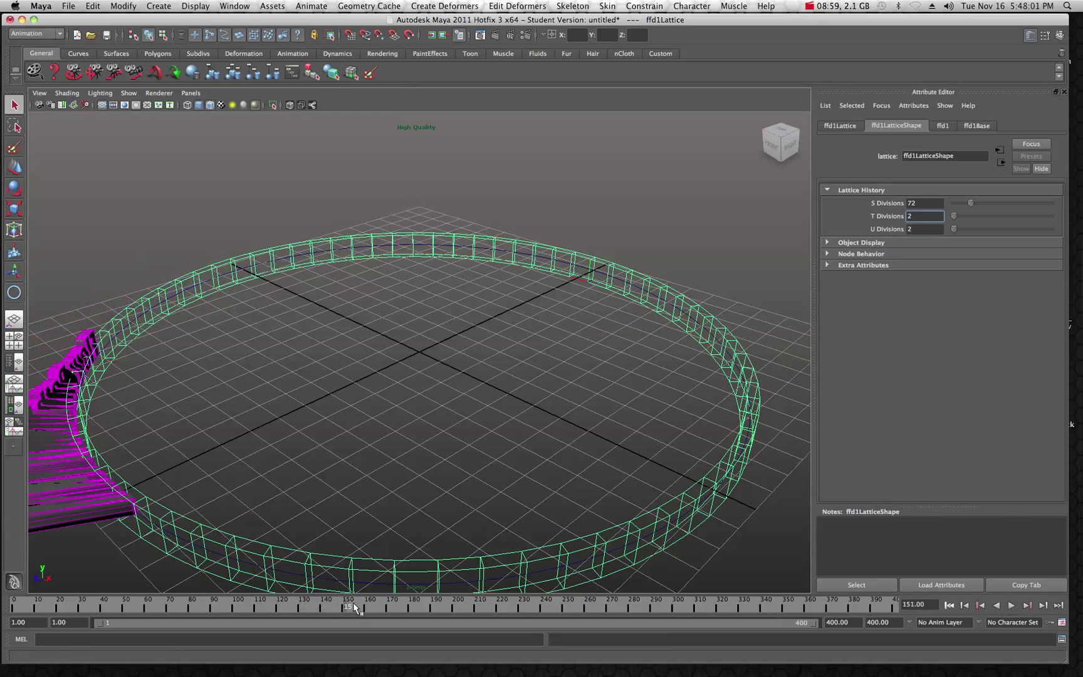
drag(353, 603, 2, 611)
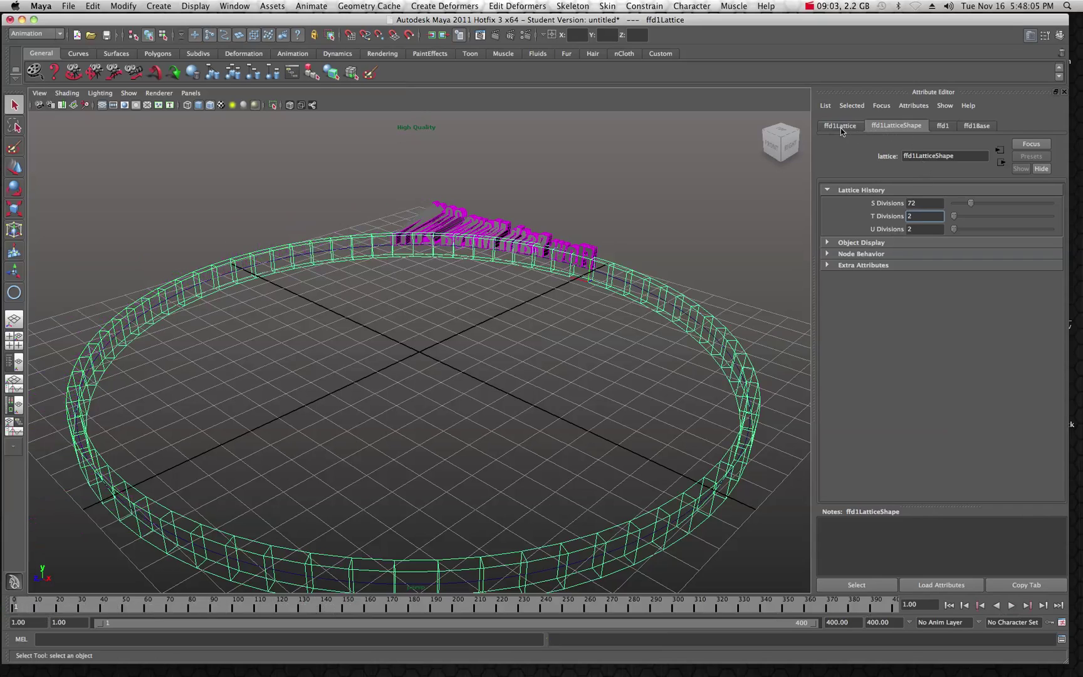
- Review the attributes of ffd1Lattice, ffd1LatticeShape, ffd1 and ffd1Base
click(970, 126)
click(944, 125)
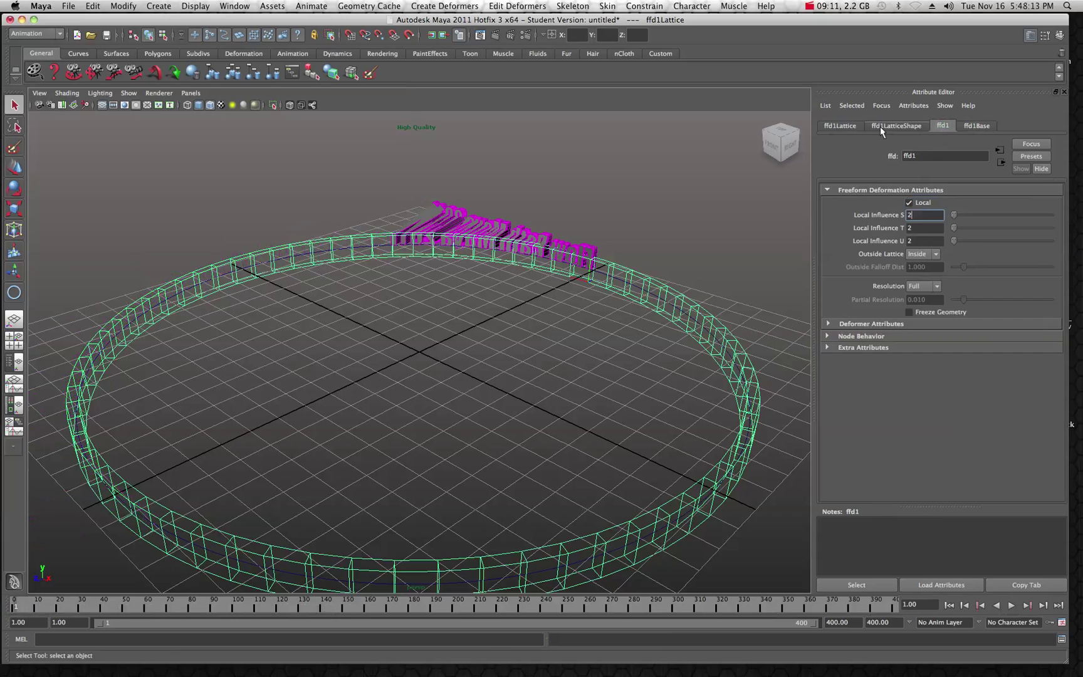
click(834, 126)
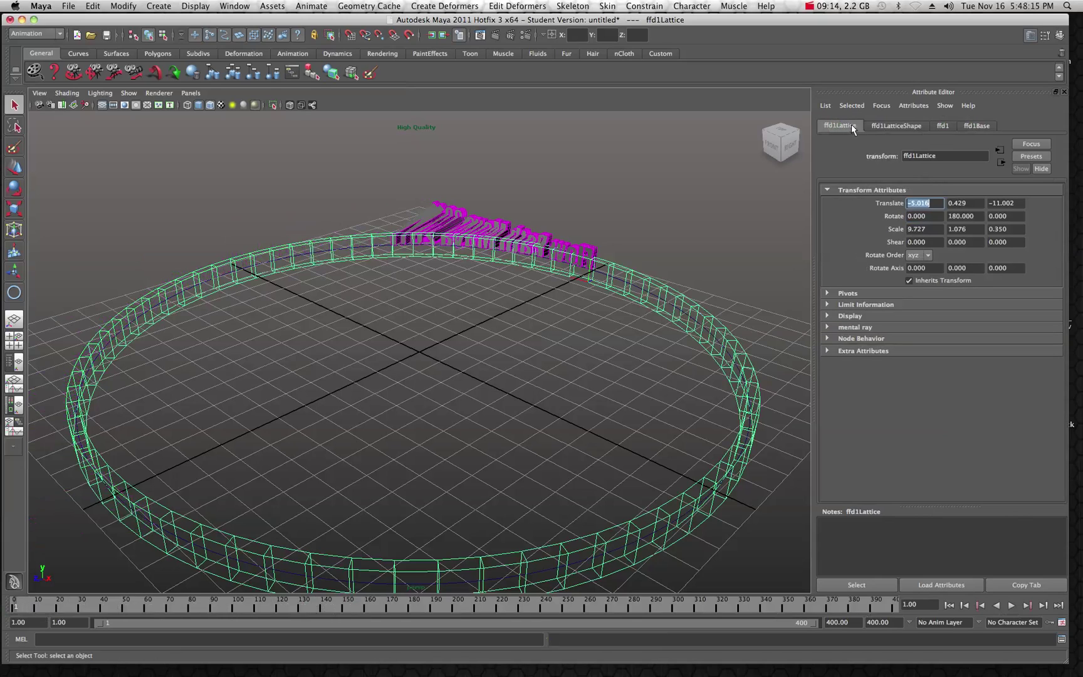
click(883, 127)
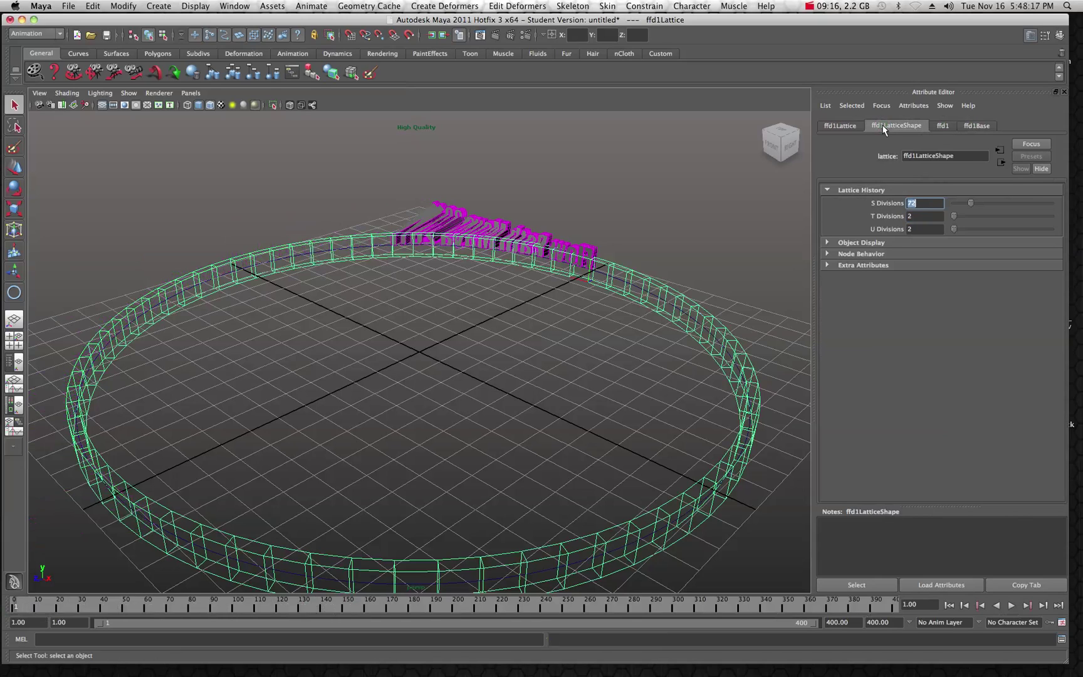
click(942, 125)
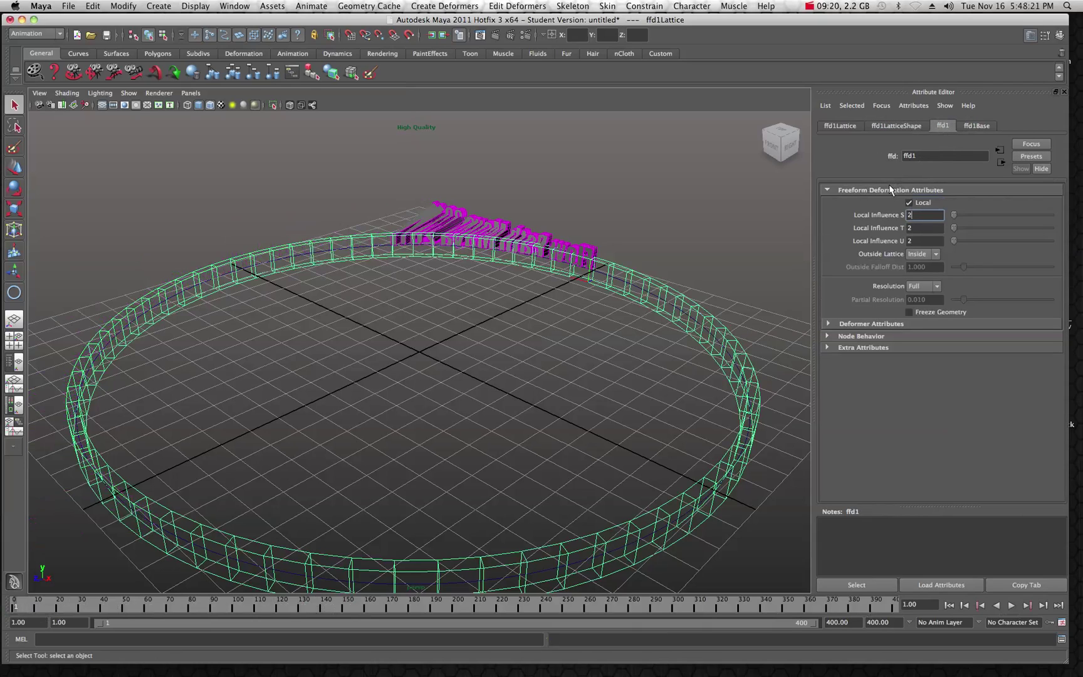
click(974, 126)
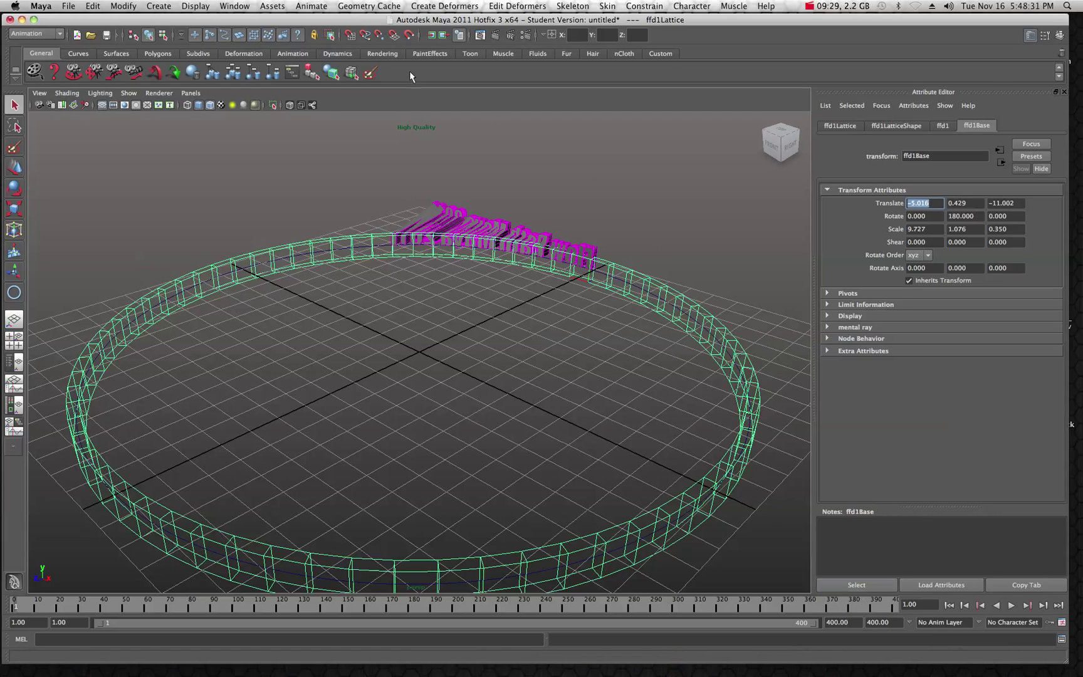
- Open the Outliner, move it clear of the text, expand ffd1Base and select its ffd1BaseShape
click(240, 7)
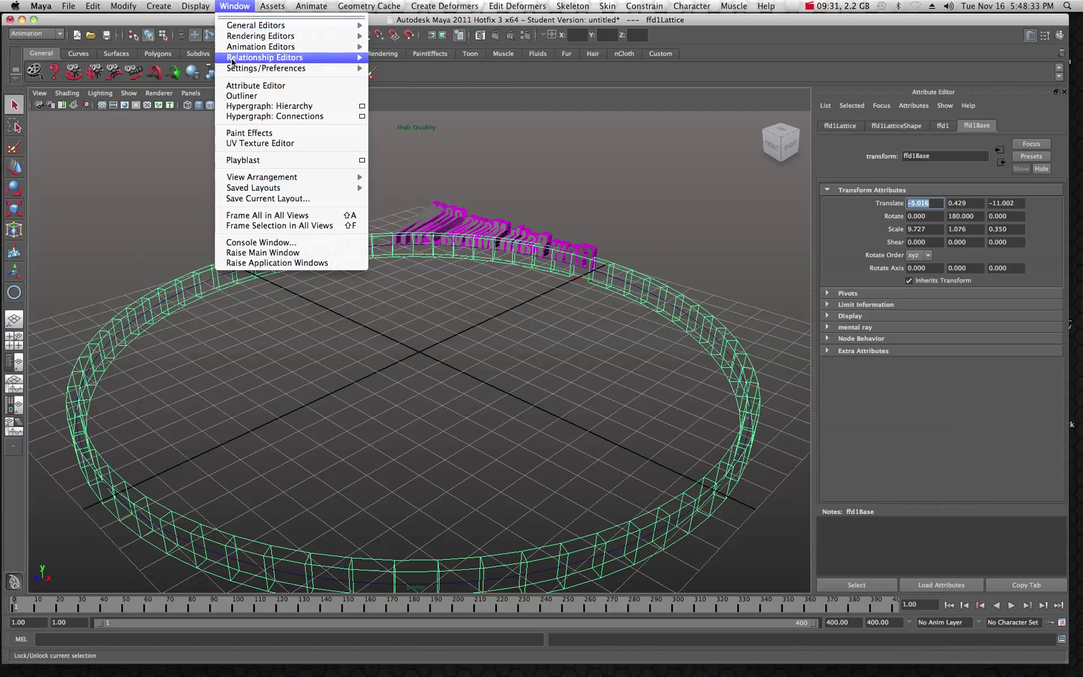
click(239, 98)
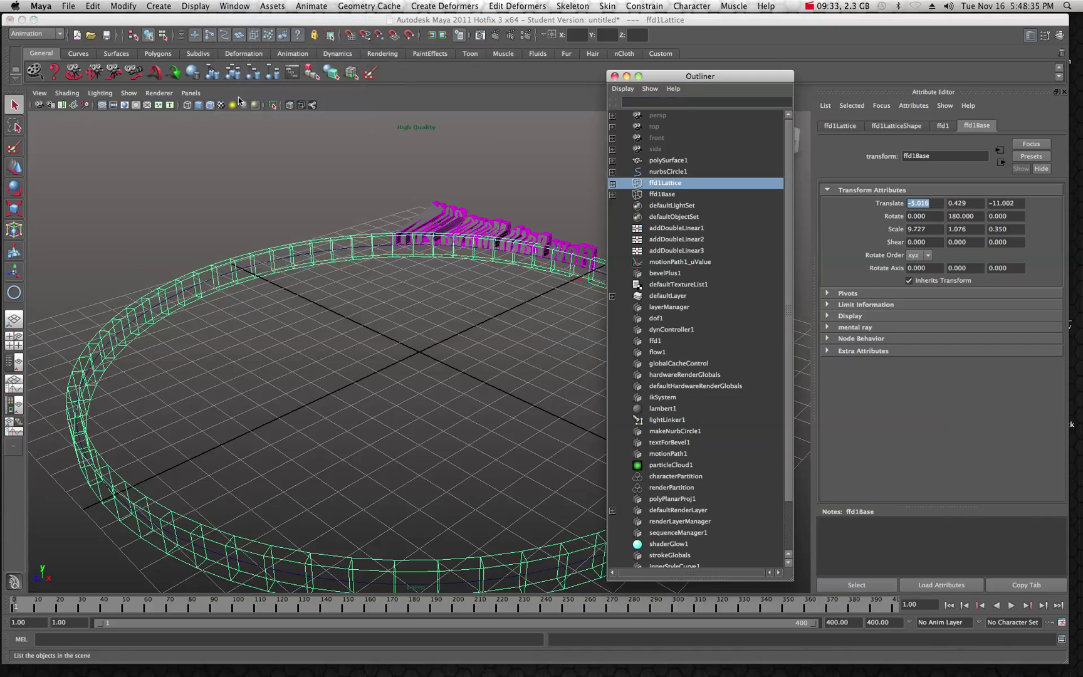
drag(725, 78, 851, 59)
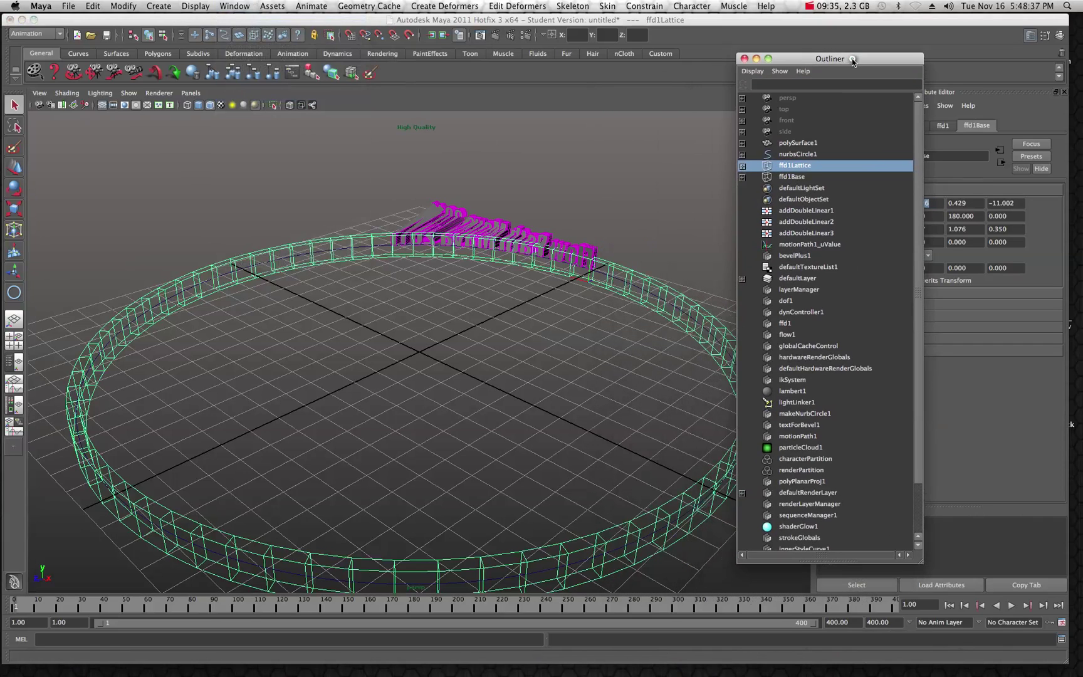
click(772, 177)
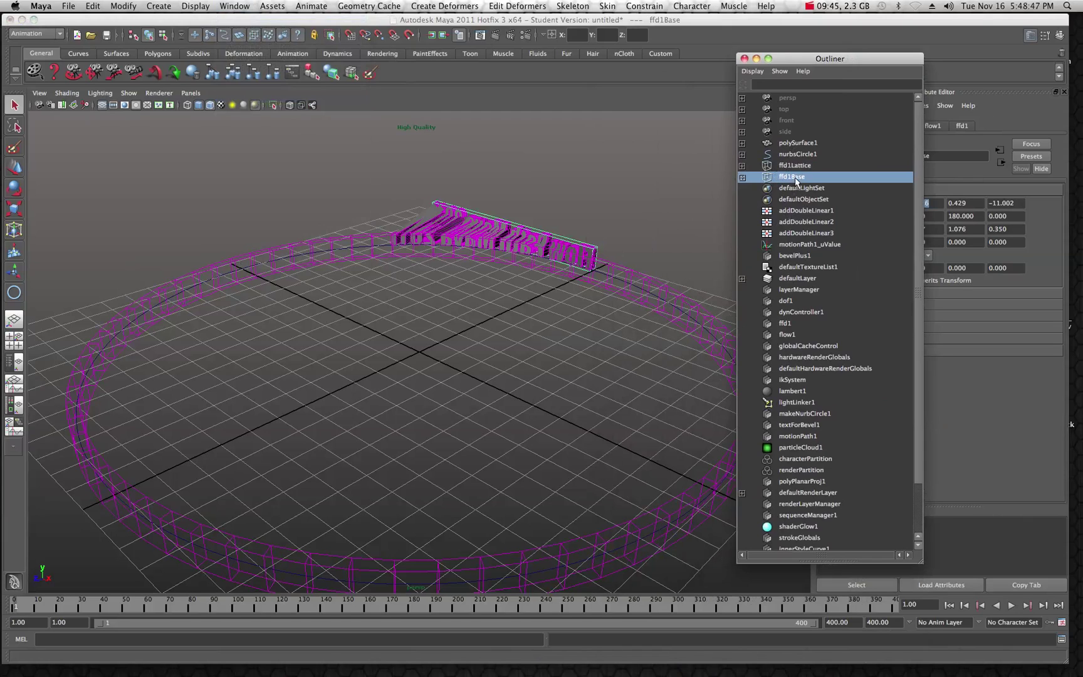
click(742, 178)
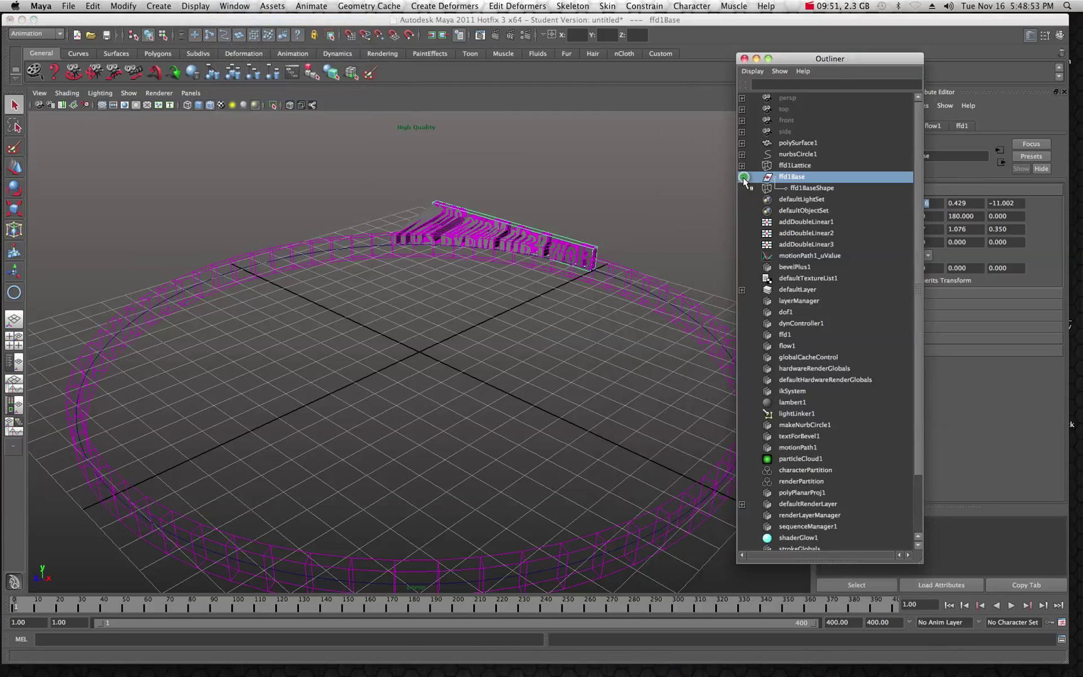
click(795, 188)
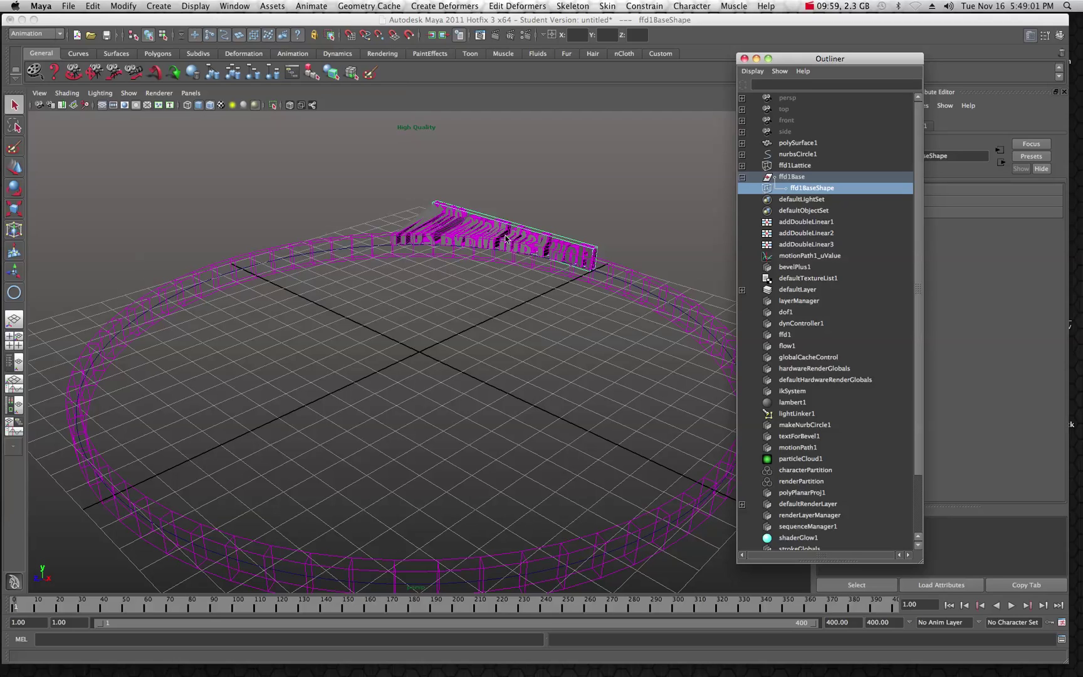
- Scale the base lattice around the text to about 20.3, 2.25, 1.68, then clear the selection and put the Outliner away
click(14, 211)
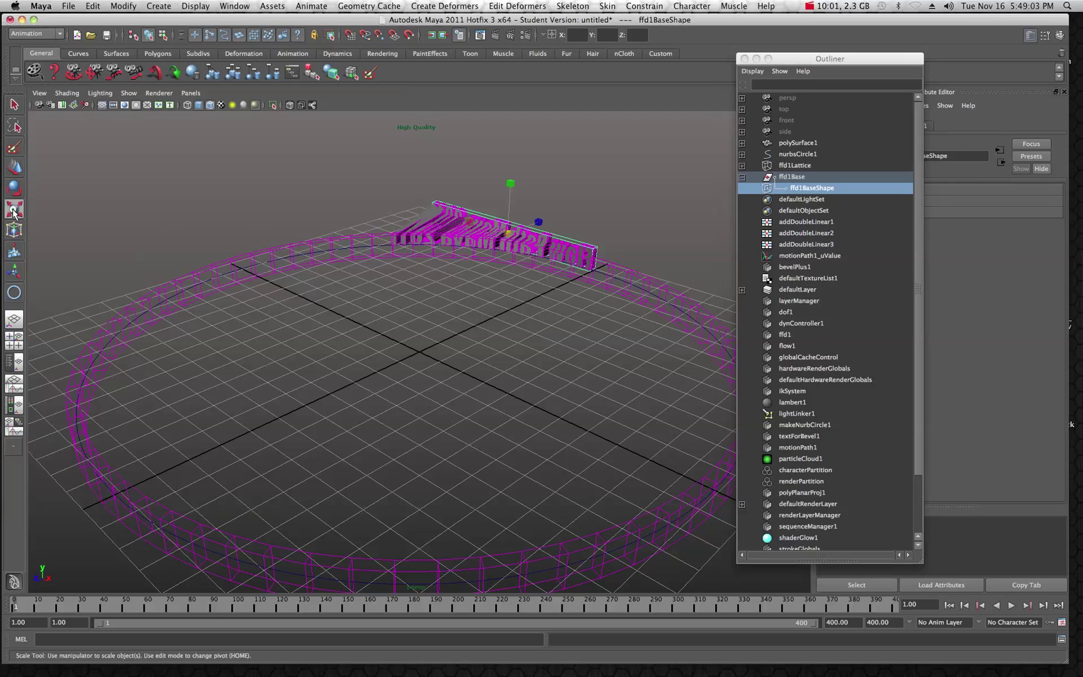
click(508, 234)
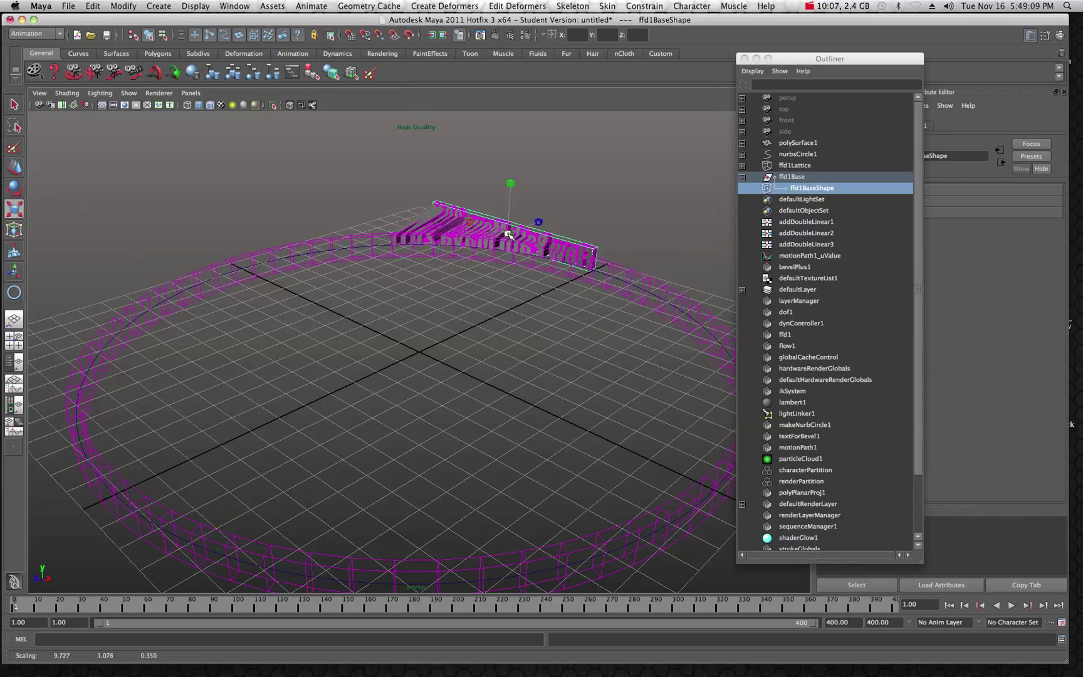
drag(508, 234, 620, 433)
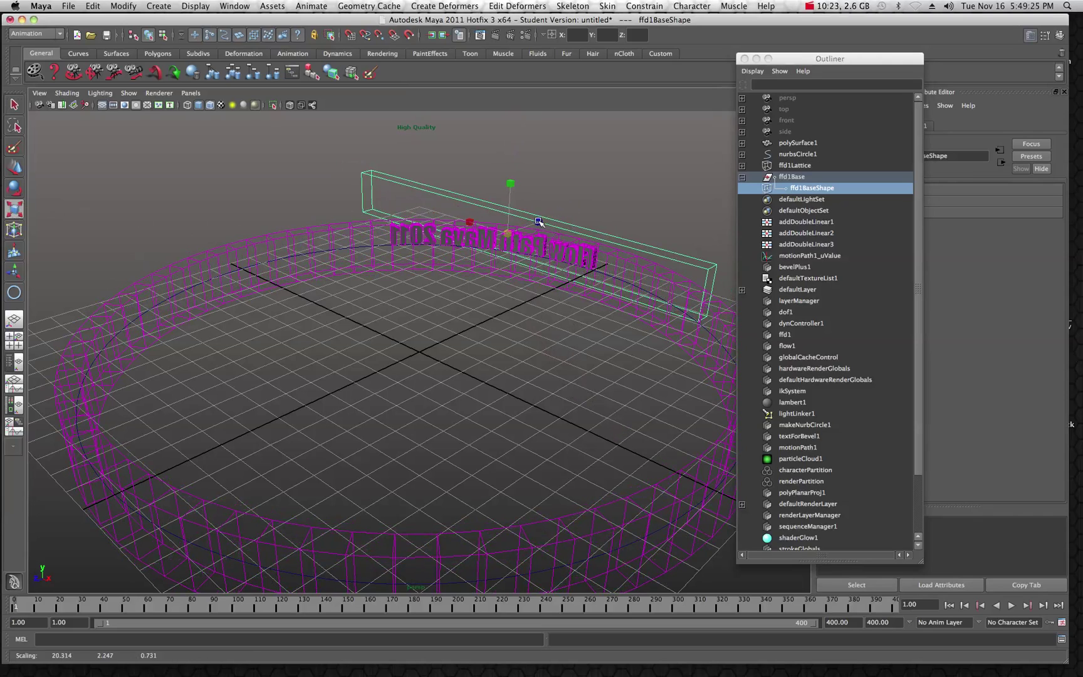
drag(541, 224, 576, 212)
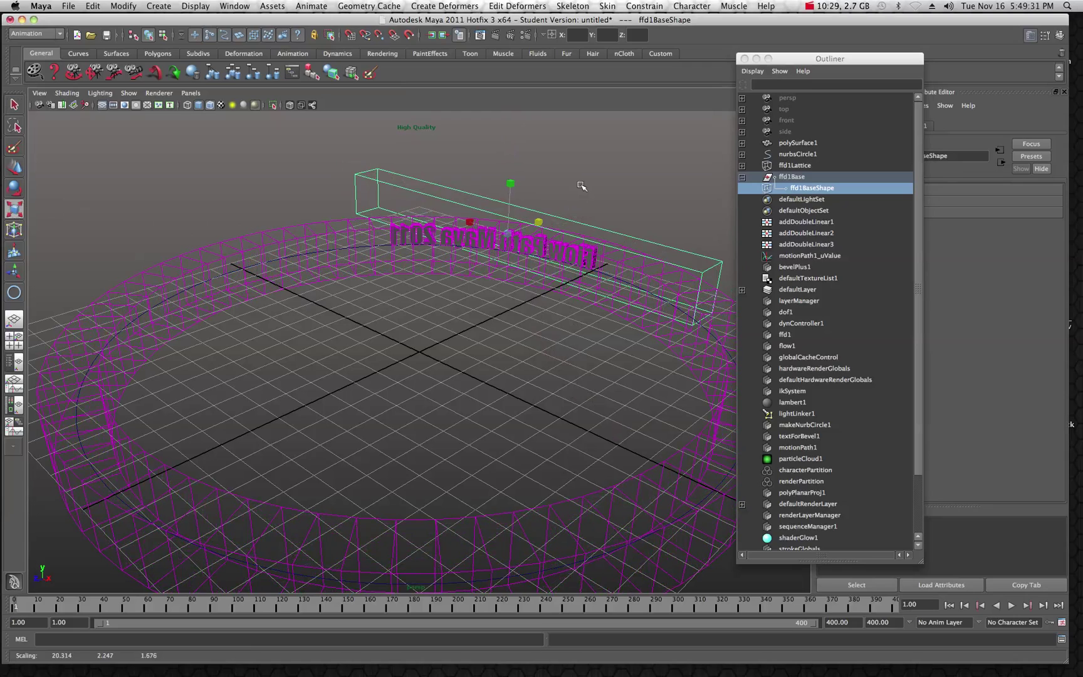
click(581, 186)
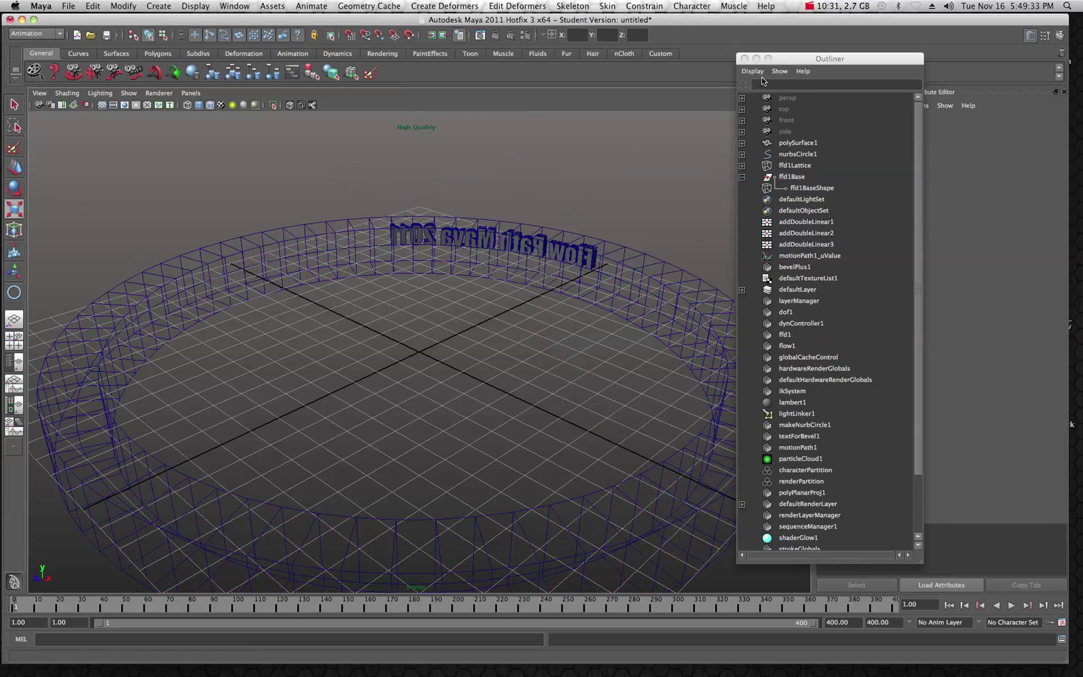
click(805, 60)
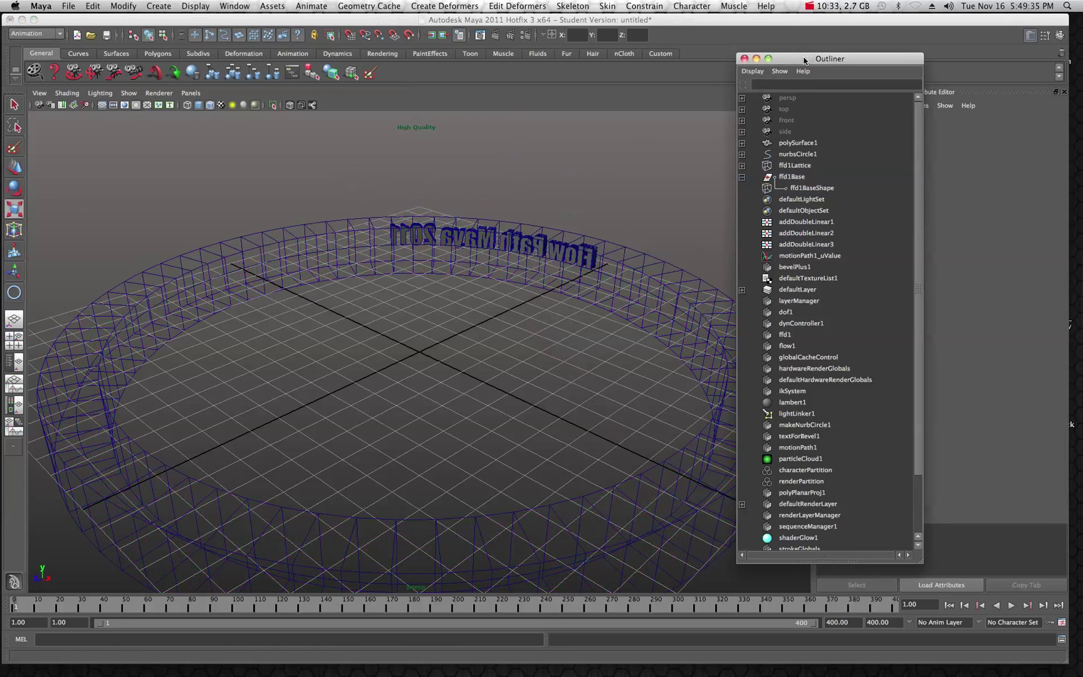
click(757, 59)
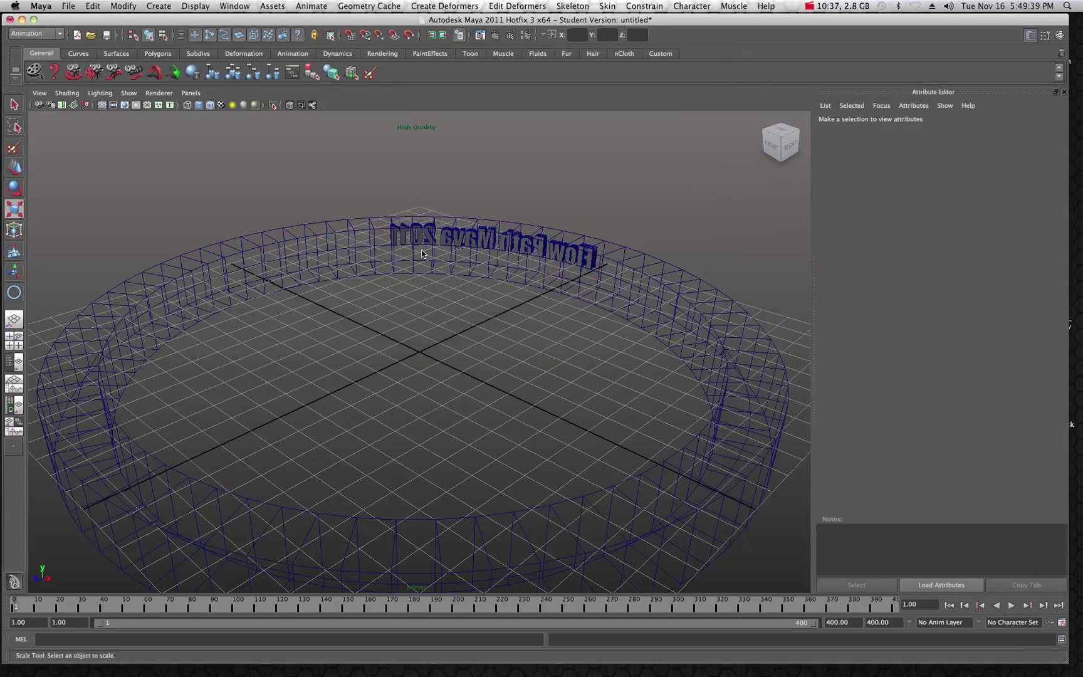
- Select the 3D text, play its animation around the circle, stop it and return to frame 1
click(446, 237)
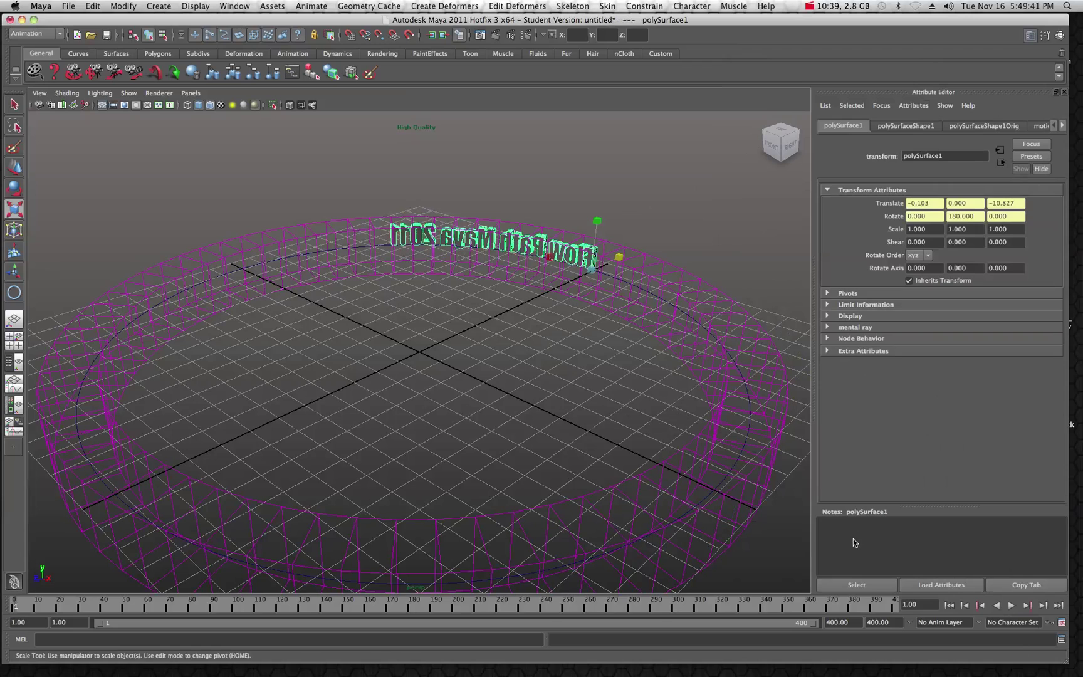
click(1011, 606)
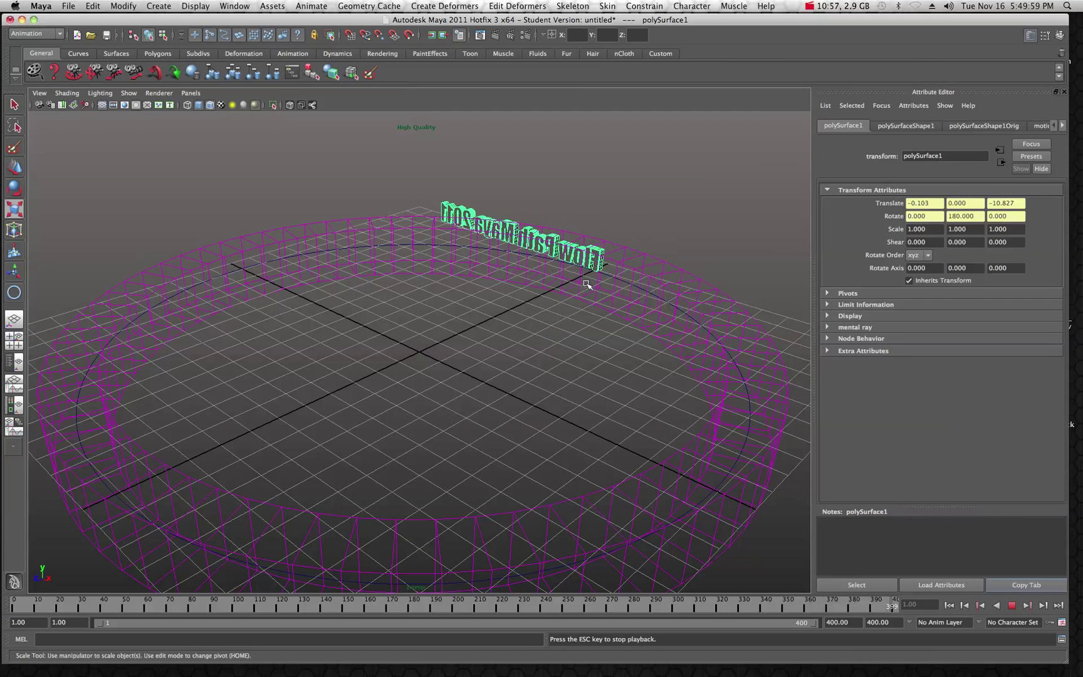
click(1012, 605)
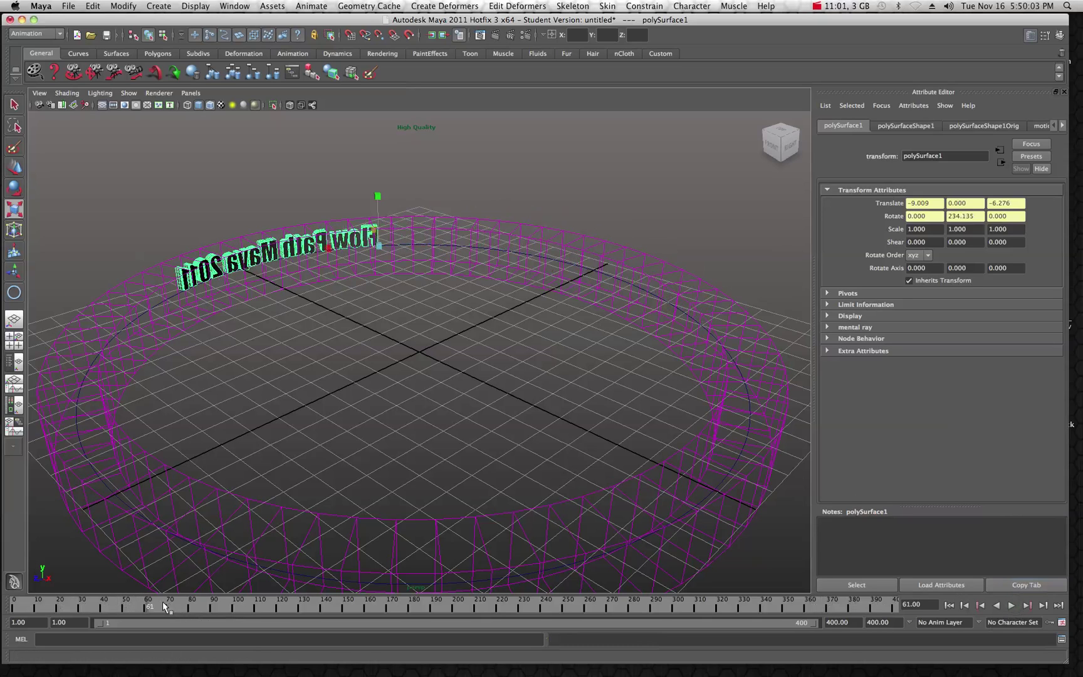
drag(162, 601, 14, 609)
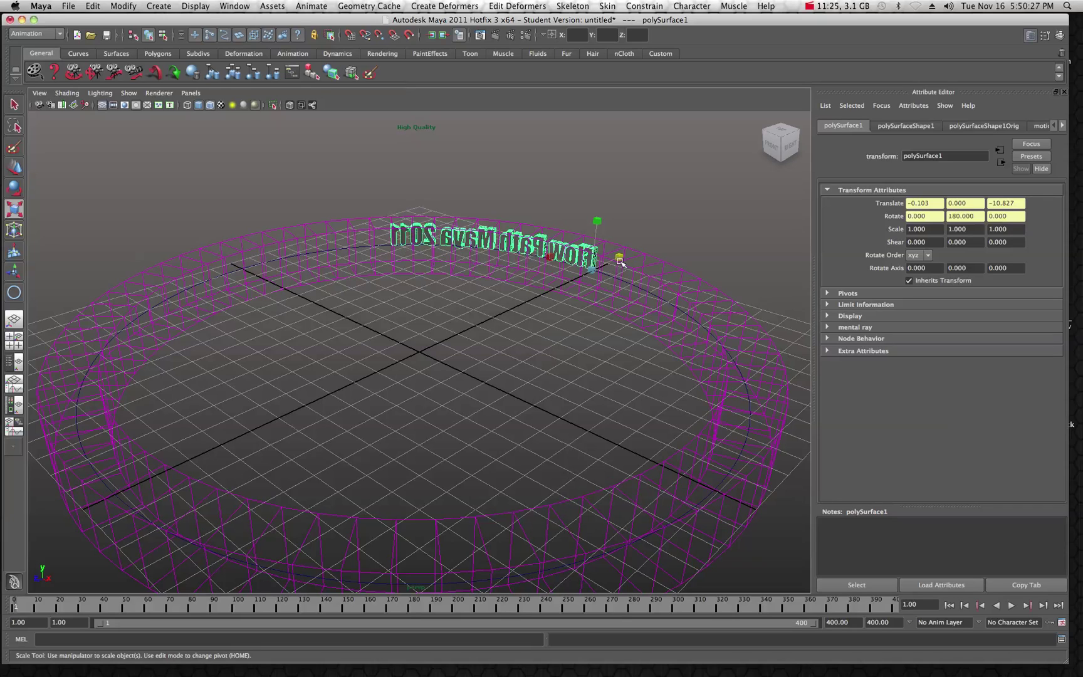
- Scale the 3D text to about 0.72 along Z, and select the flow lattice around the circle
mouse_move(621, 257)
mouse_down()
mouse_move(635, 248)
mouse_move(609, 259)
mouse_up()
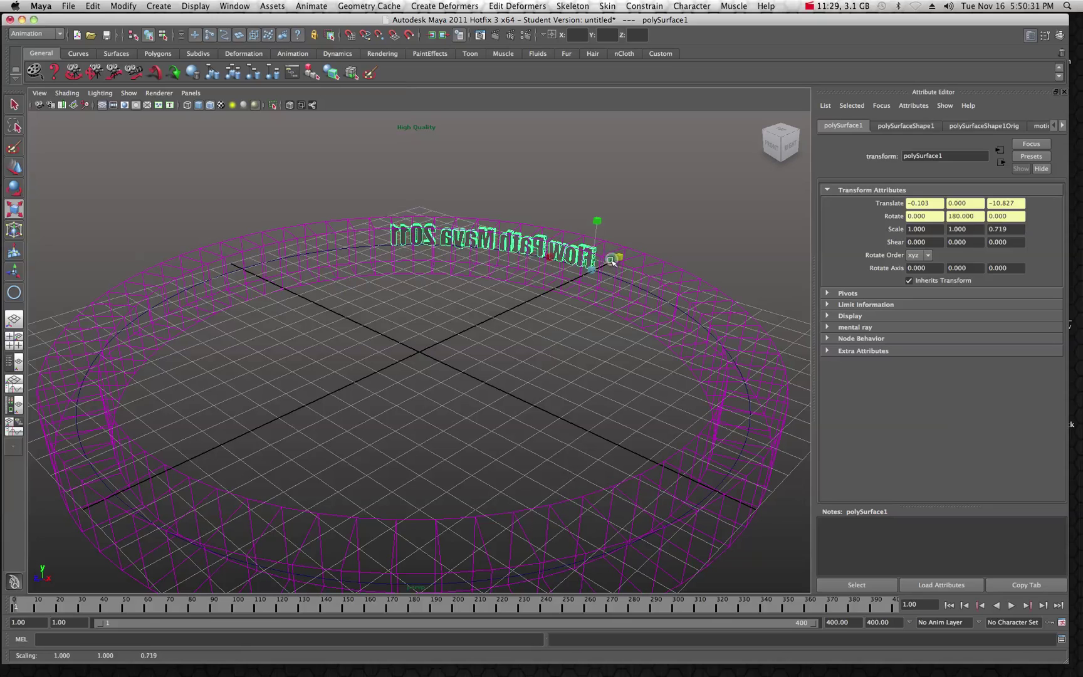
click(350, 257)
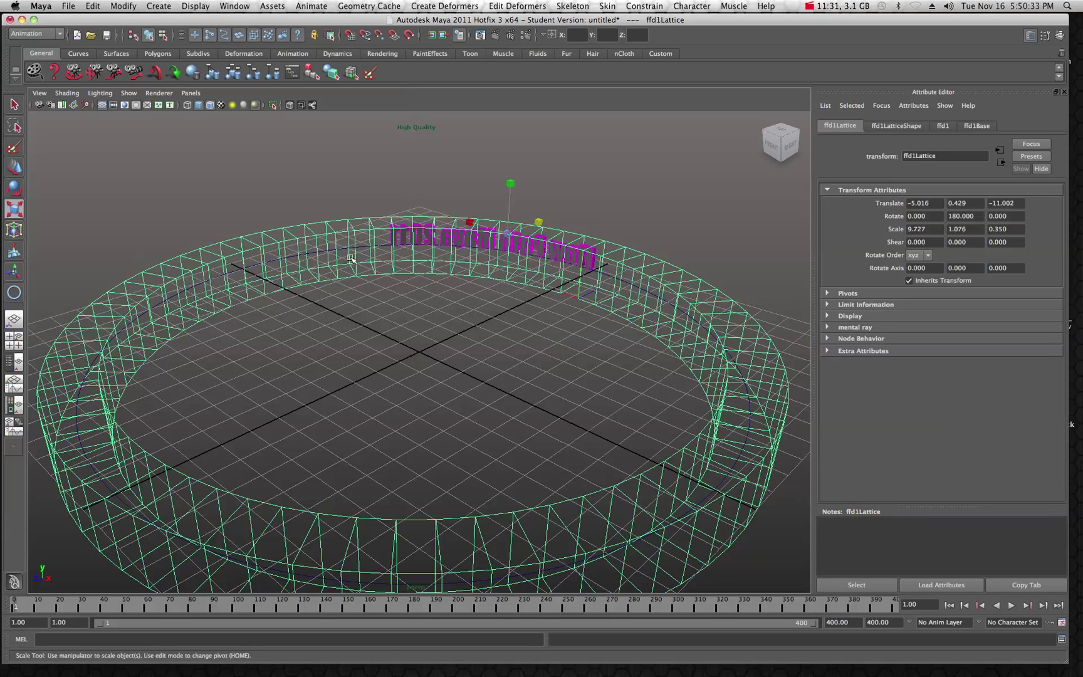
- Bring back the Outliner, select ffd1BaseShape and uniformly enlarge the base lattice slightly around the text, keeping the Attribute Editor uncovered
mouse_move(940, 668)
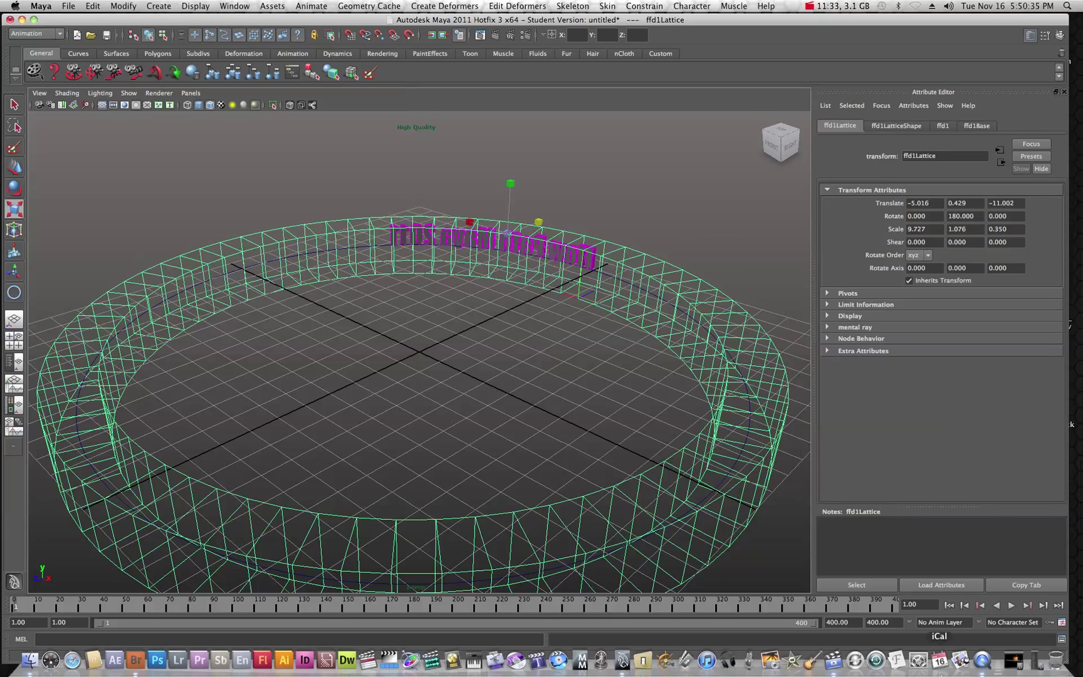
click(1032, 665)
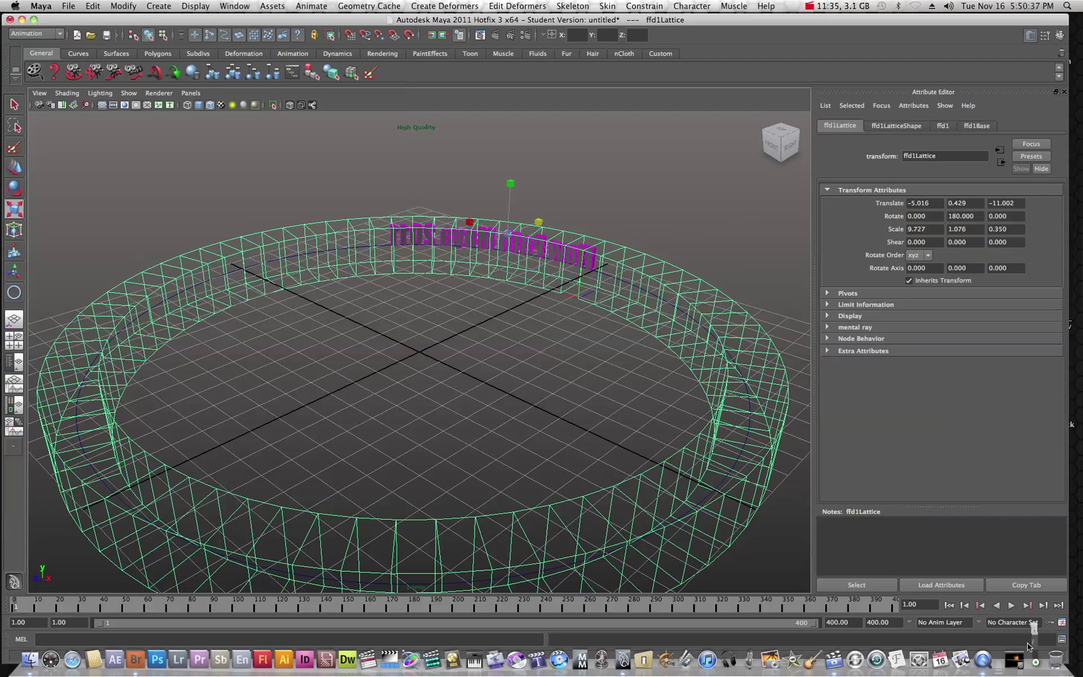
click(787, 178)
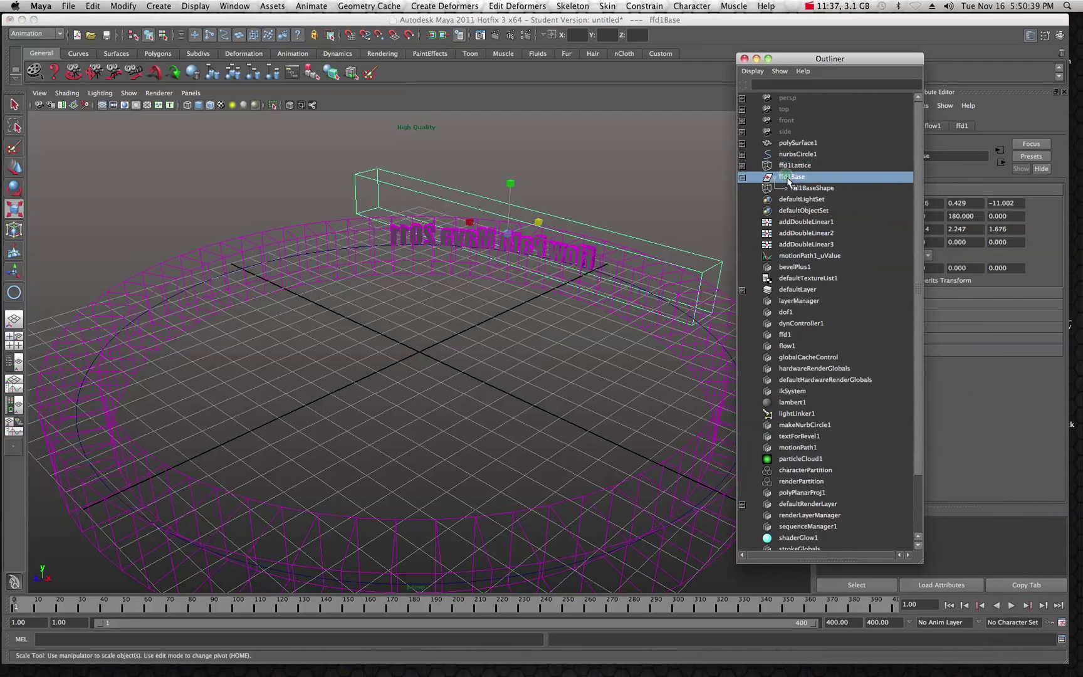
click(794, 188)
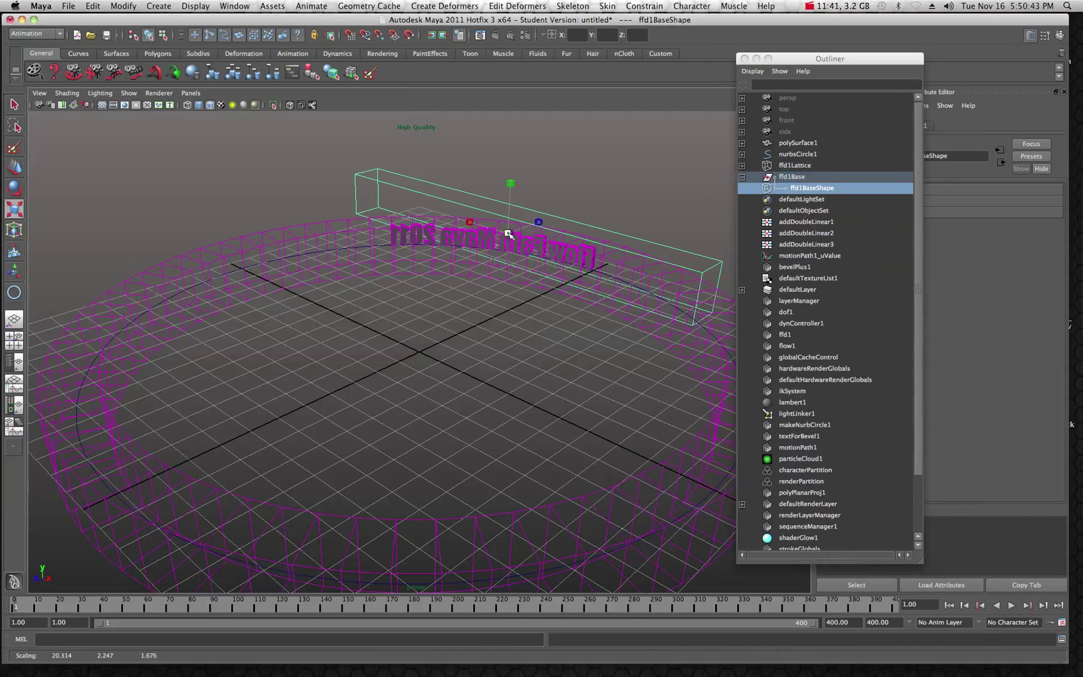
drag(508, 236, 536, 305)
drag(835, 61, 710, 77)
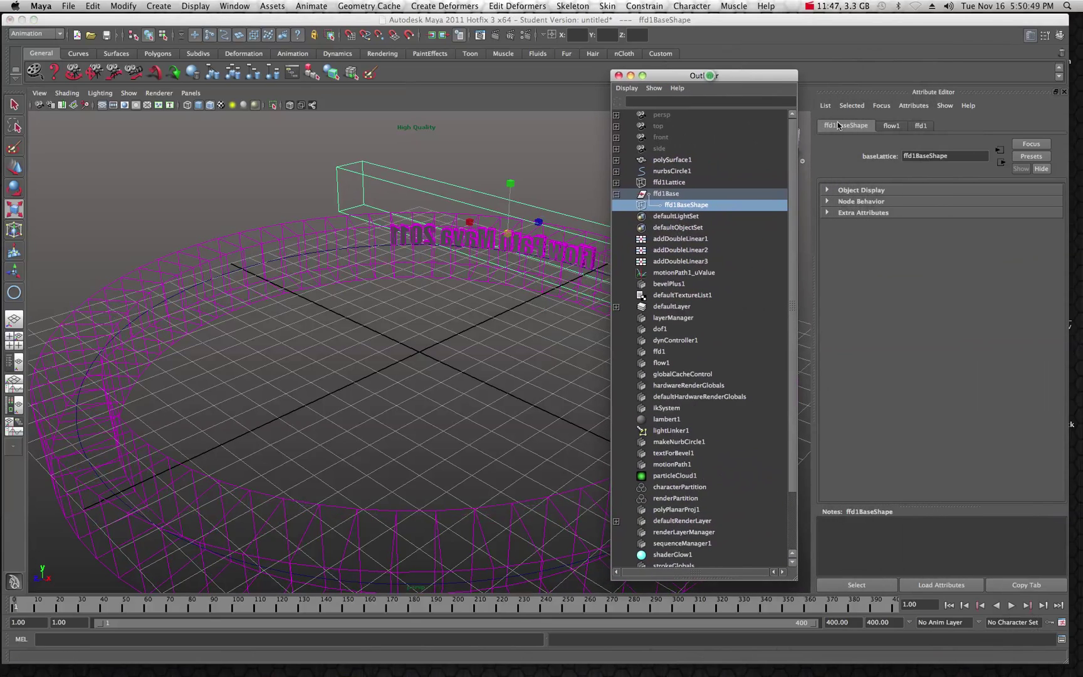
- Try Lattice On Object for flow1 while playing the animation, turn the option off again and return to frame 1
click(890, 126)
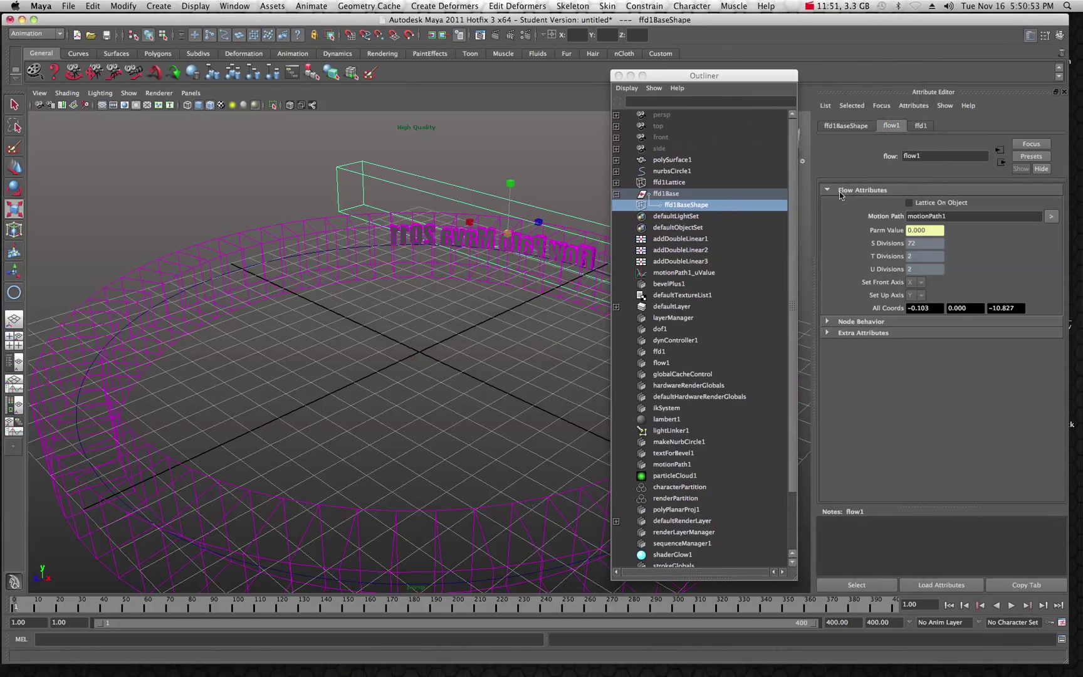
click(909, 203)
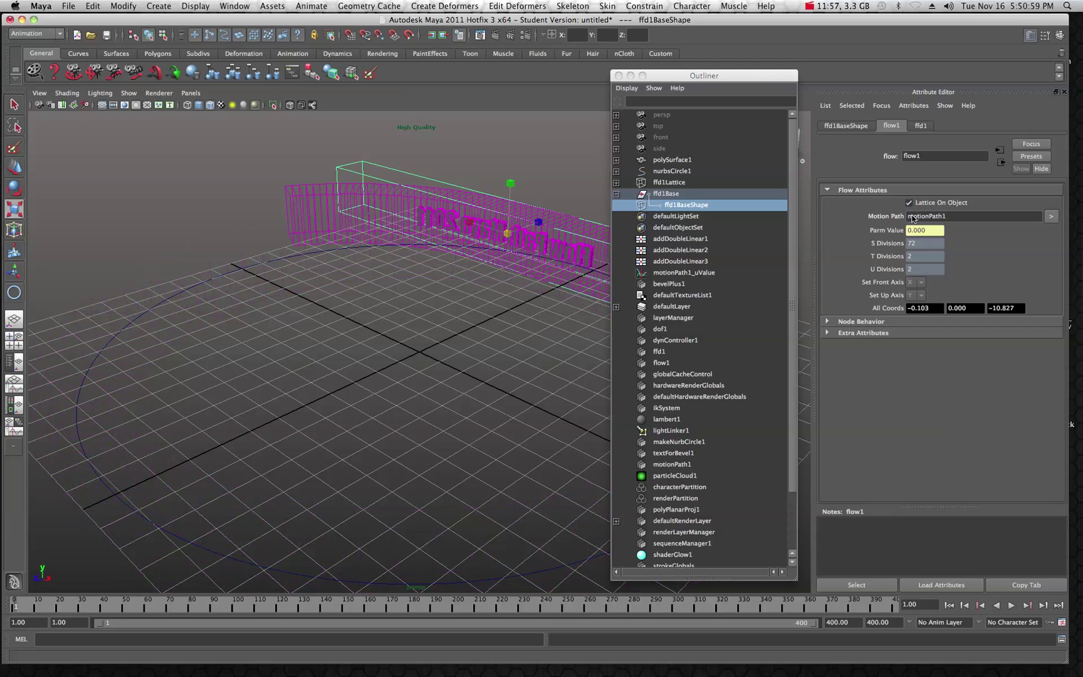
click(1012, 606)
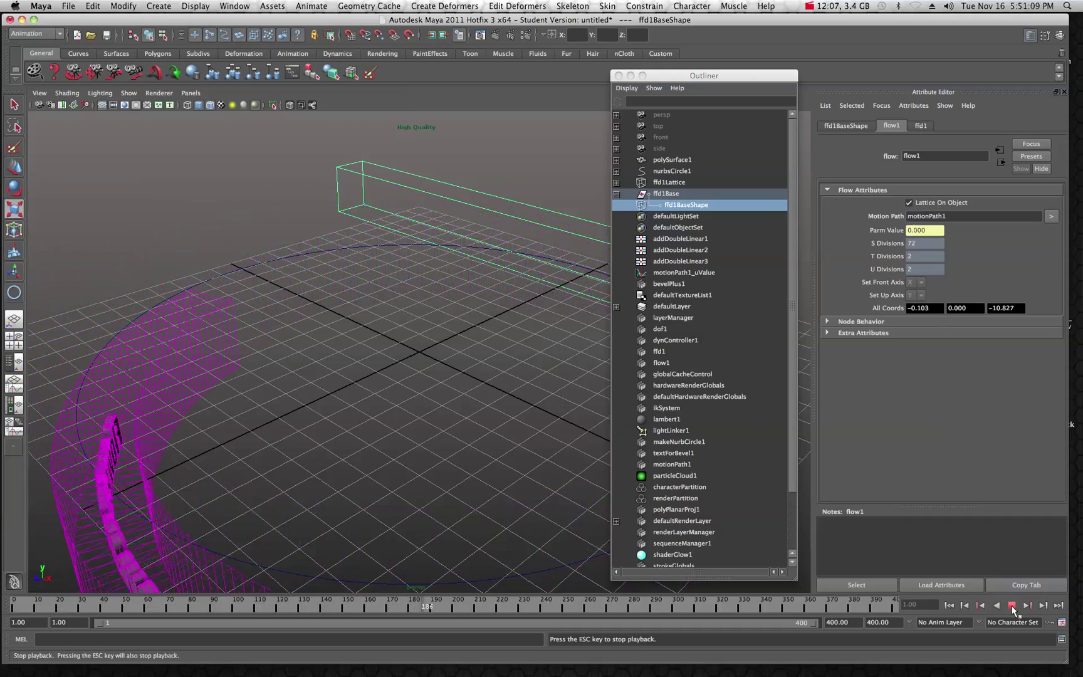
click(1012, 605)
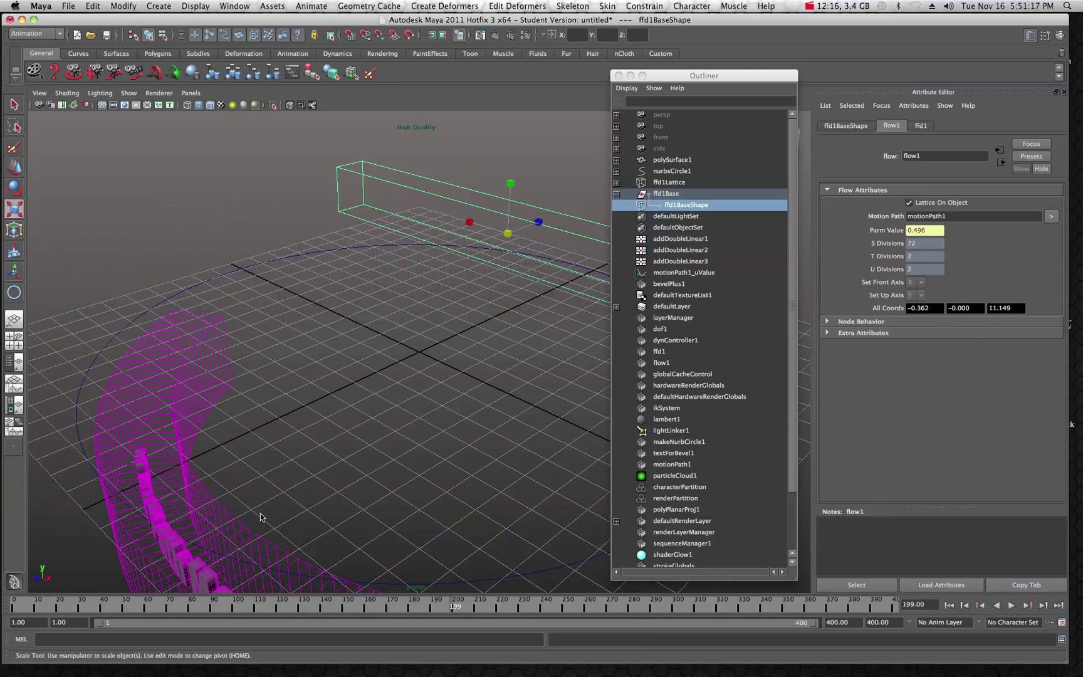
click(909, 204)
drag(61, 605, 15, 608)
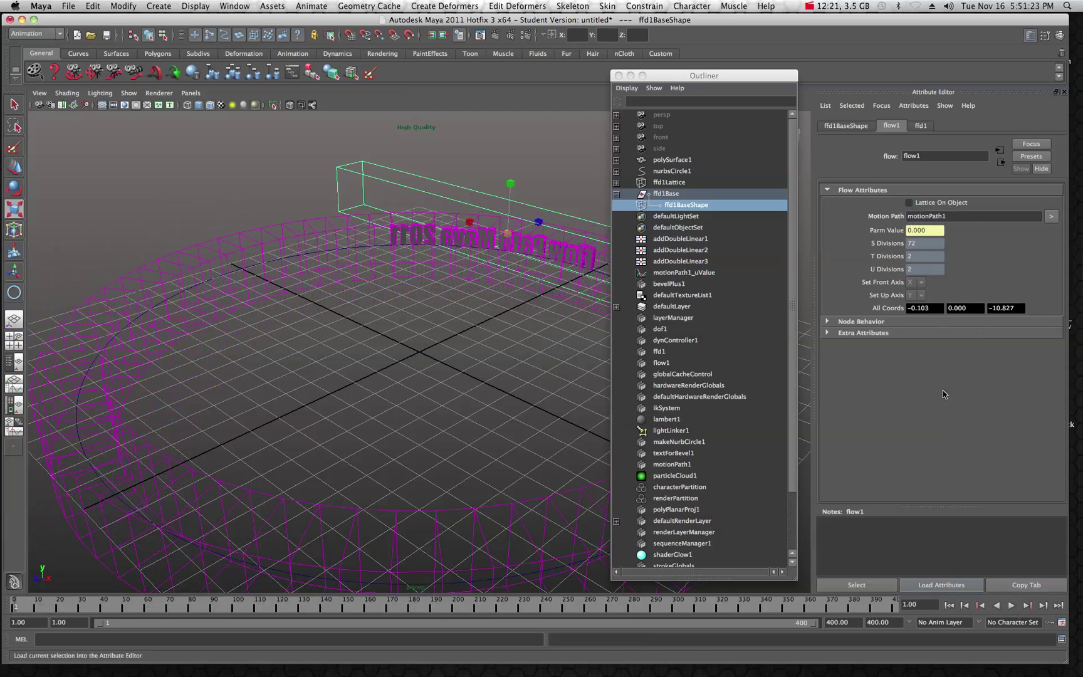
- Show the ffd1 attributes and compare the text's deformation with Local turned off and back on
click(921, 126)
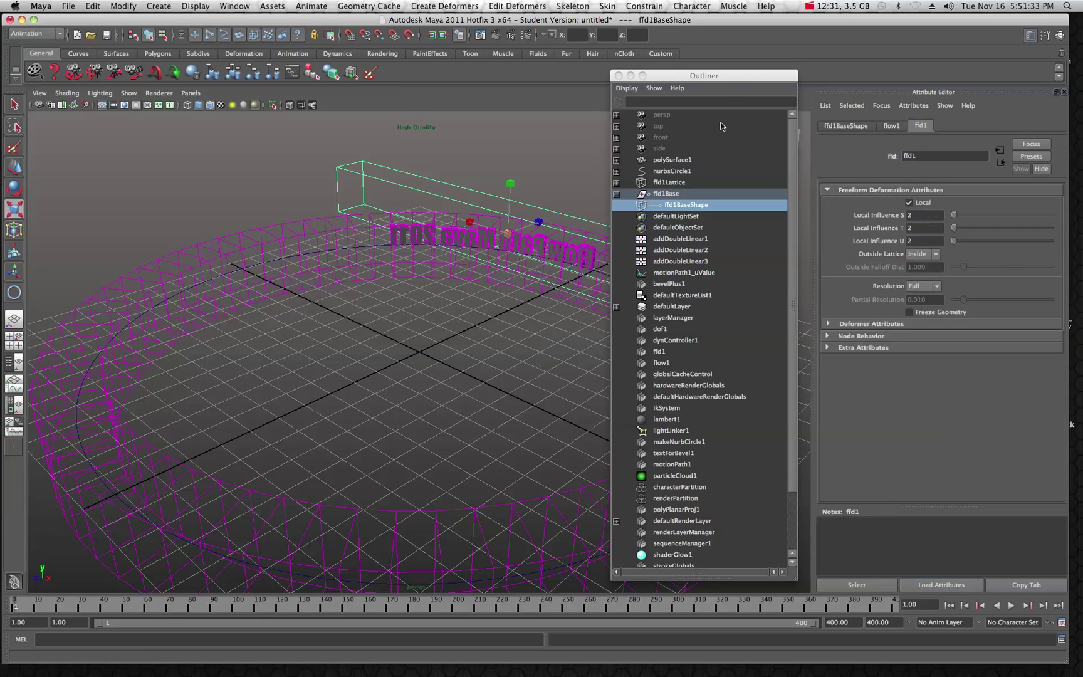
drag(732, 80, 765, 80)
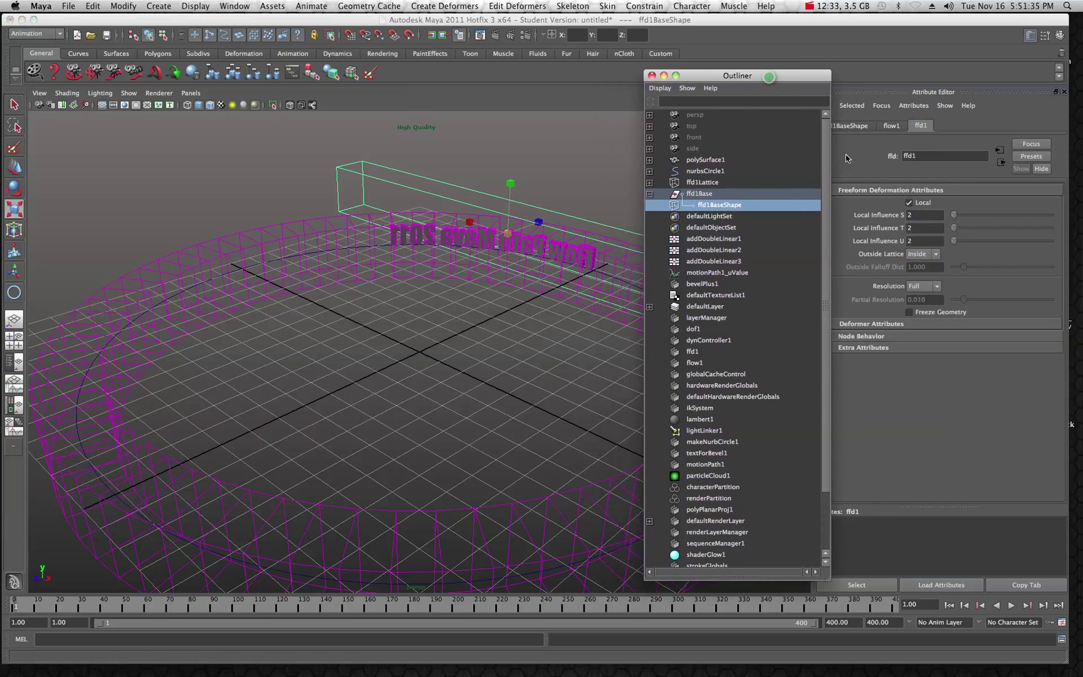
click(910, 204)
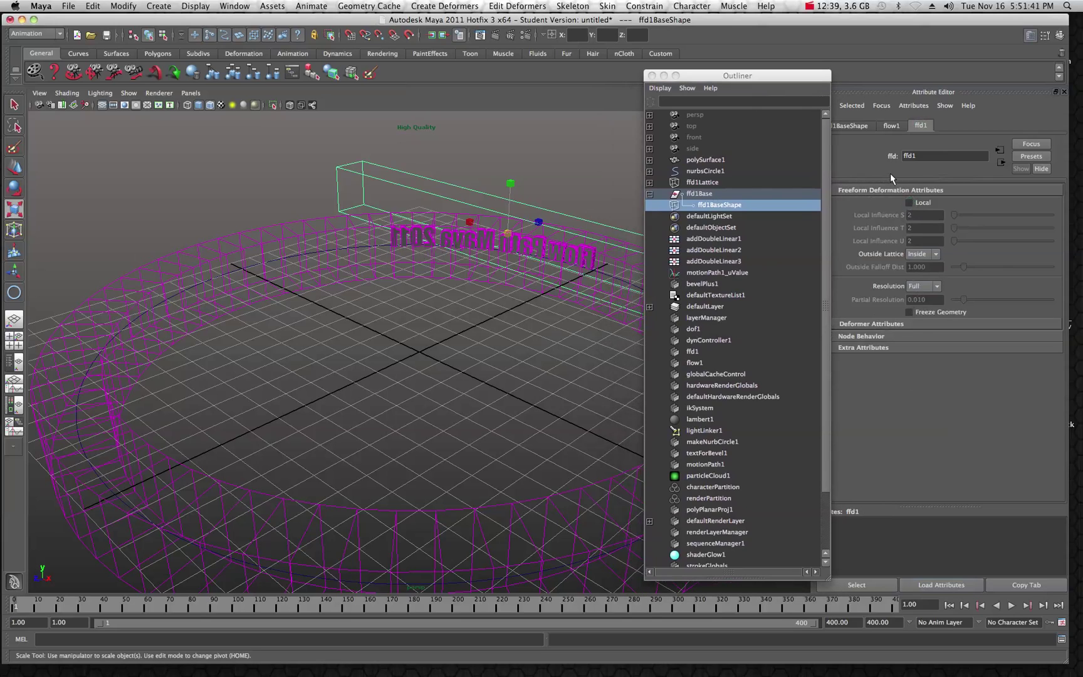
click(909, 203)
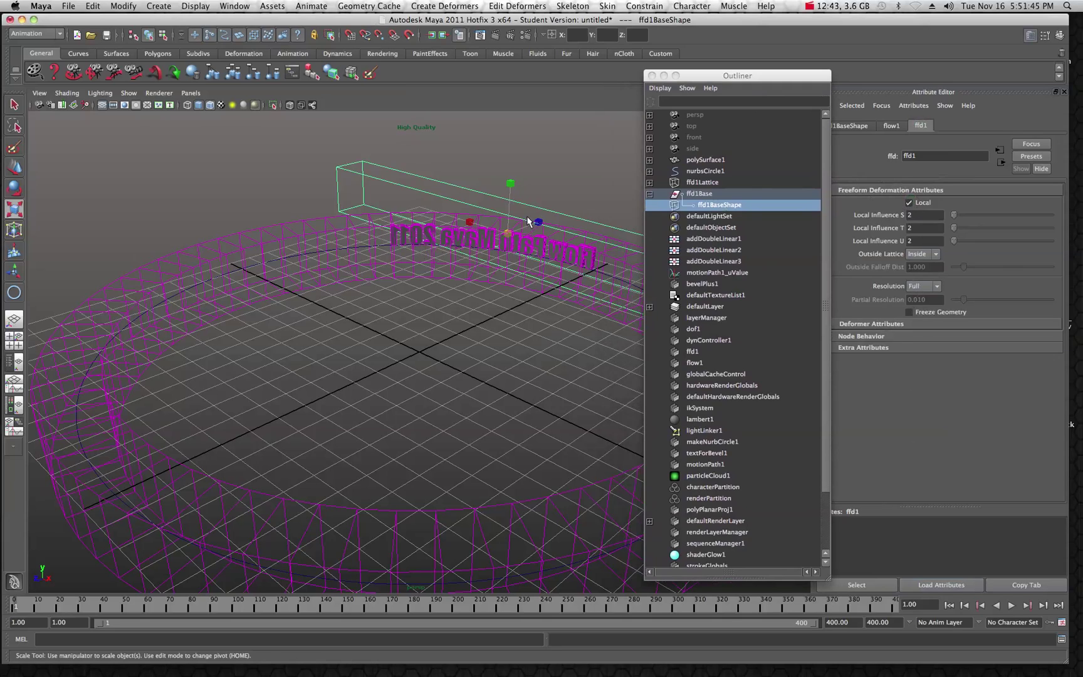
- Try playing and scrubbing the text animation to frame 400 with ffd1's Local option off, and turn Local on again
click(910, 203)
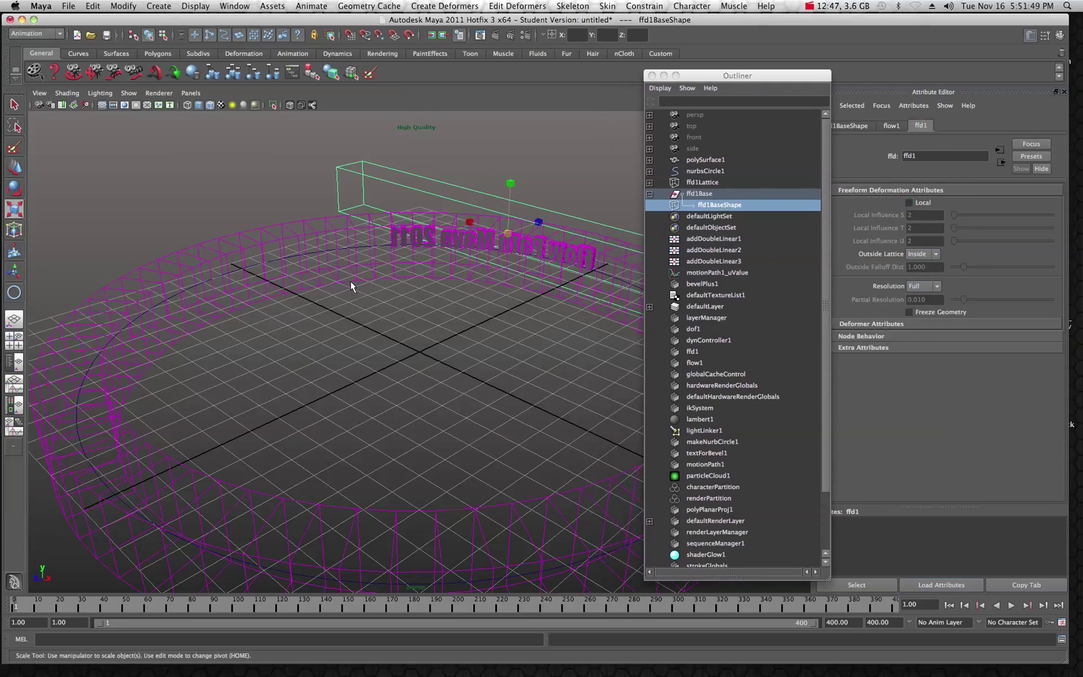
click(1009, 605)
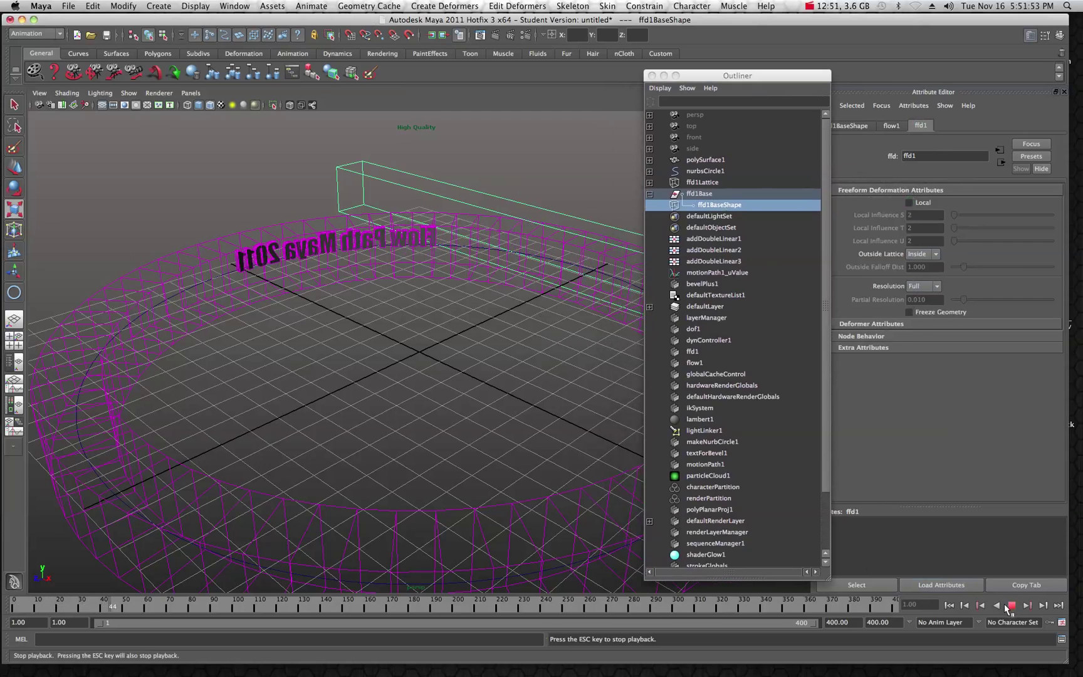
click(1009, 606)
key(alt+v)
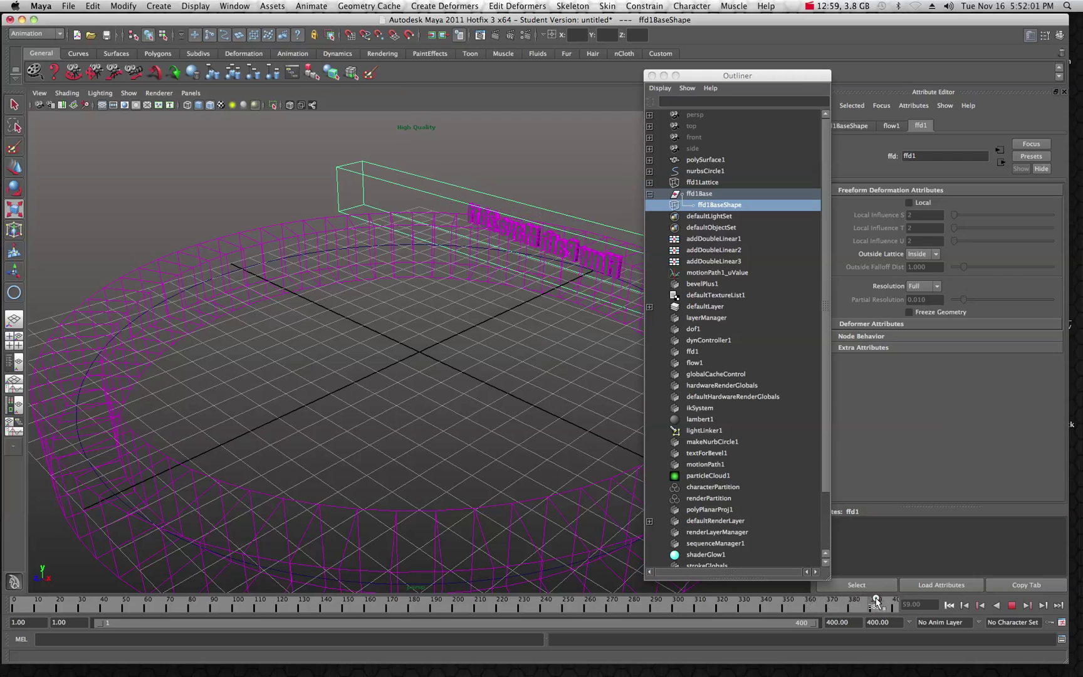
click(908, 204)
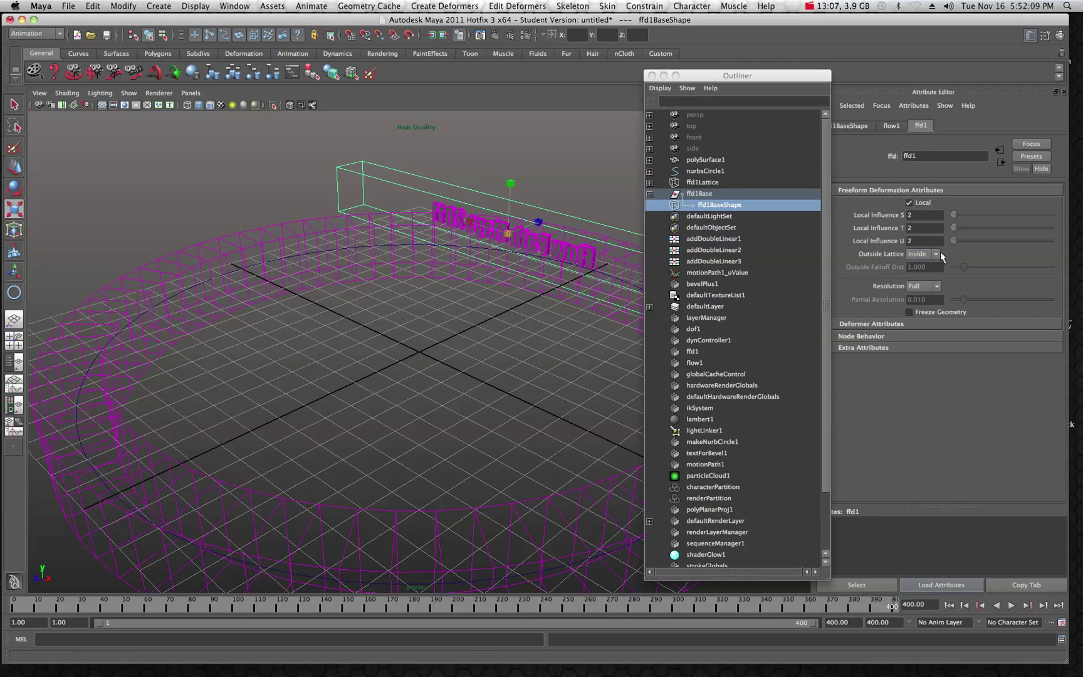
- Set ffd1's Outside Lattice to All and move the Outliner clear of the base lattice
click(936, 255)
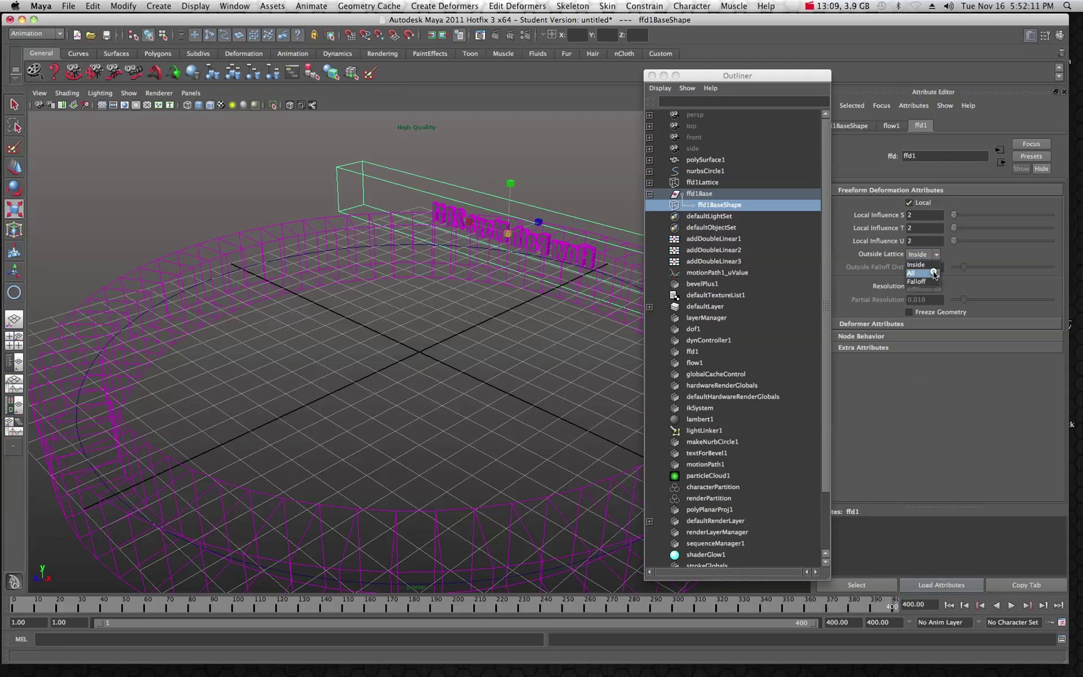
click(935, 274)
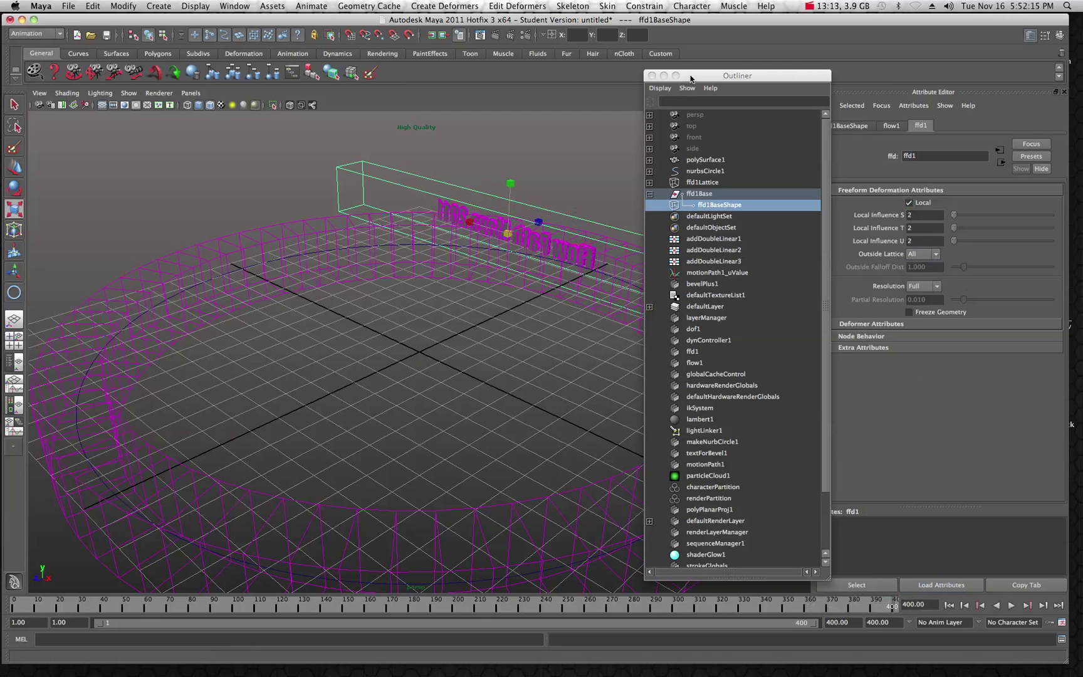
drag(691, 78, 828, 76)
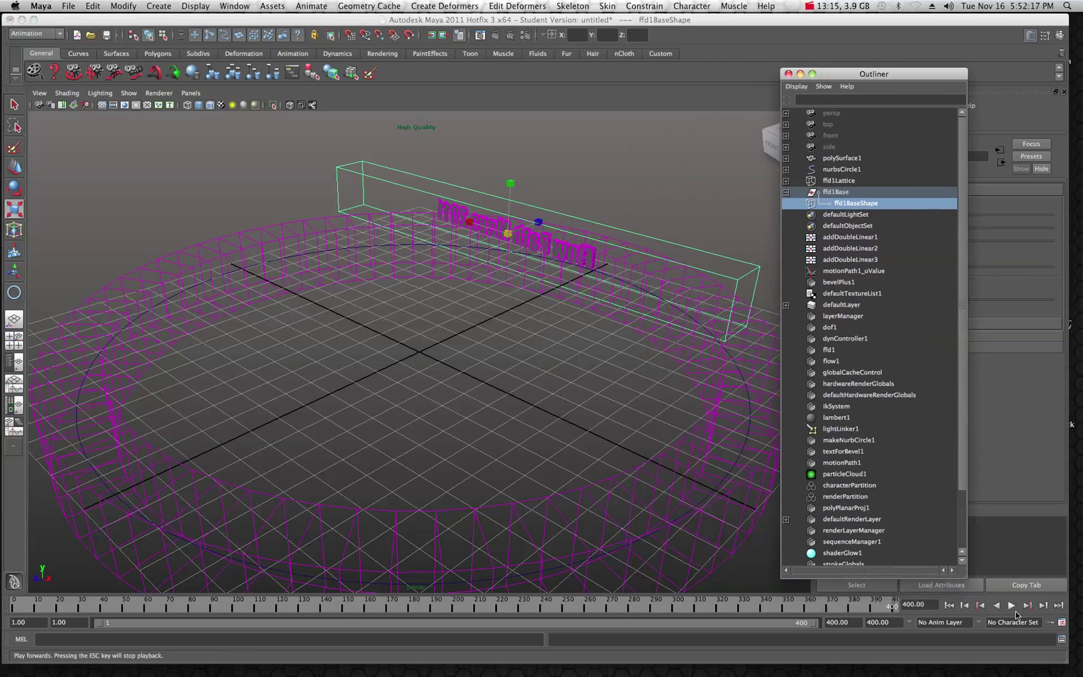
- Check the text's bending by playing the animation, scrubbing to frame 343, and playing again until frame 81
click(1011, 606)
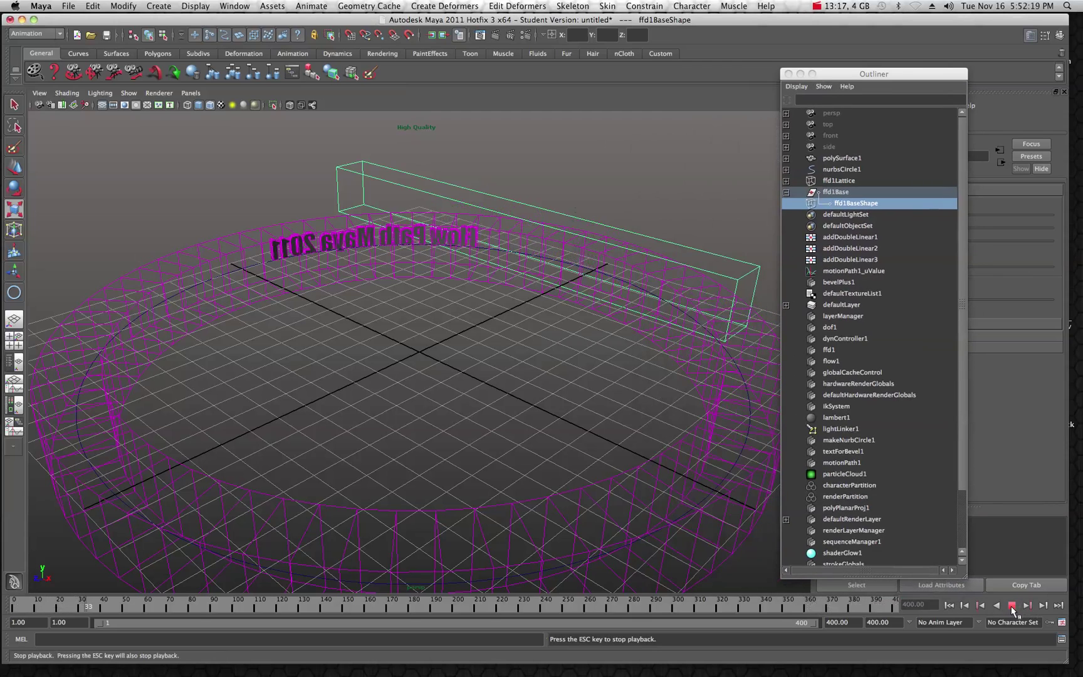
click(1012, 606)
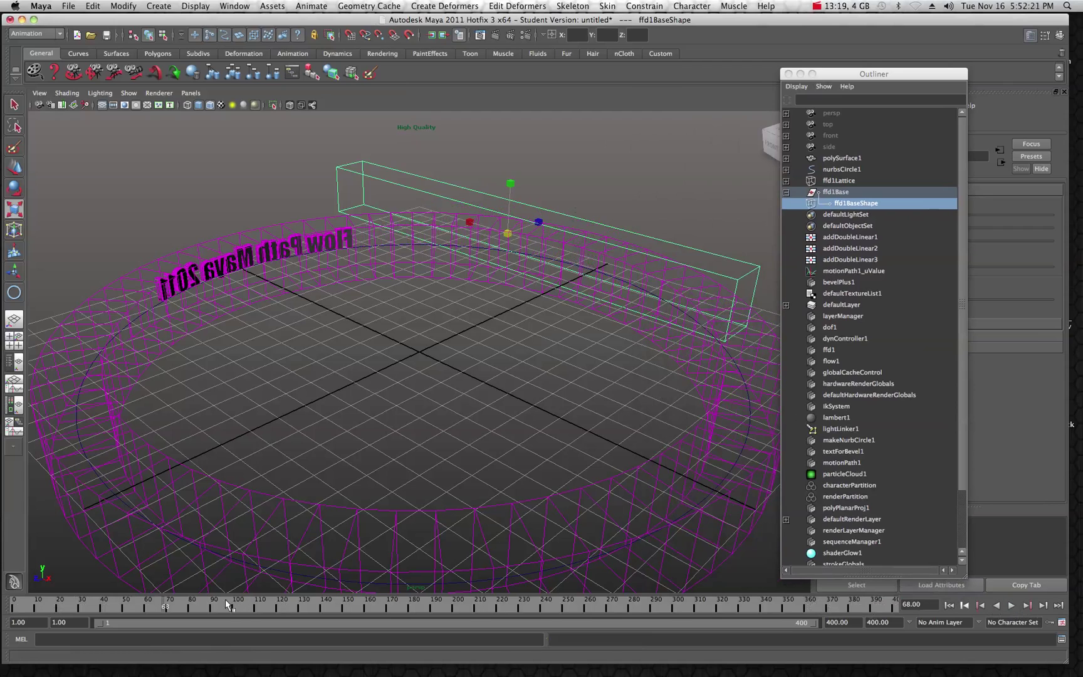
key(alt+v)
drag(276, 612, 765, 597)
key(r)
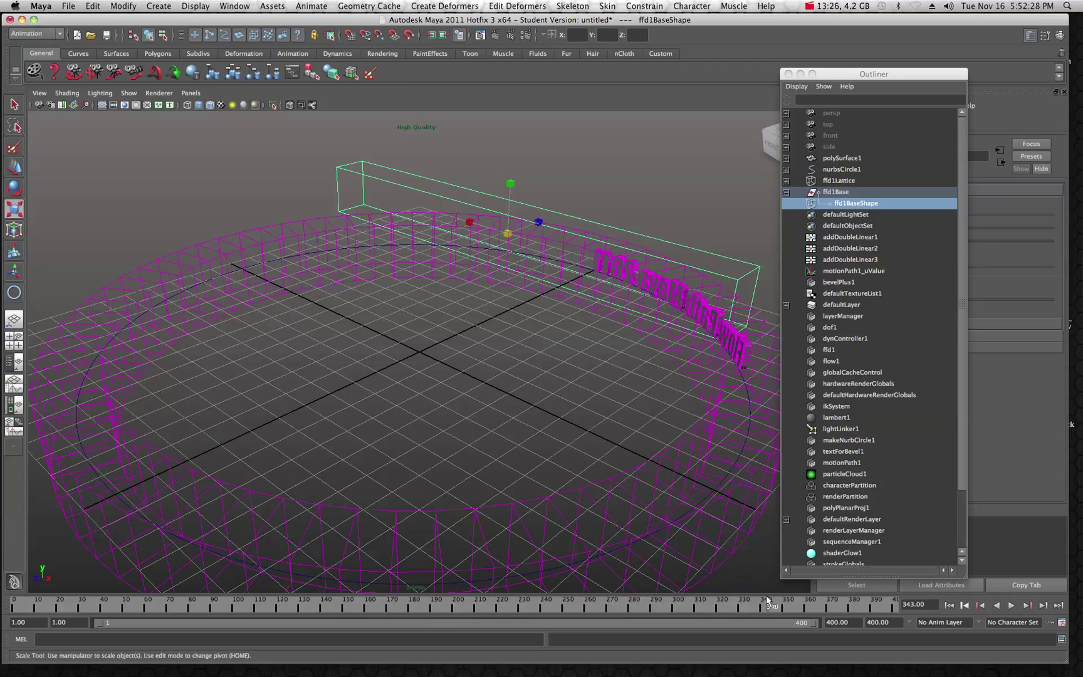
click(1011, 605)
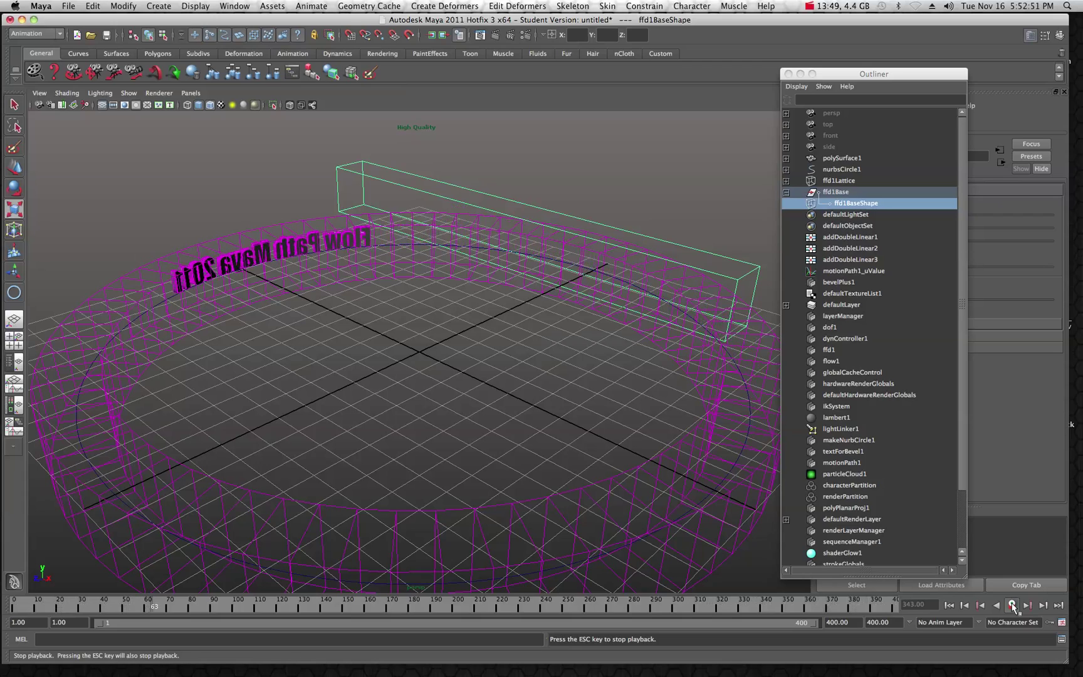
click(1012, 606)
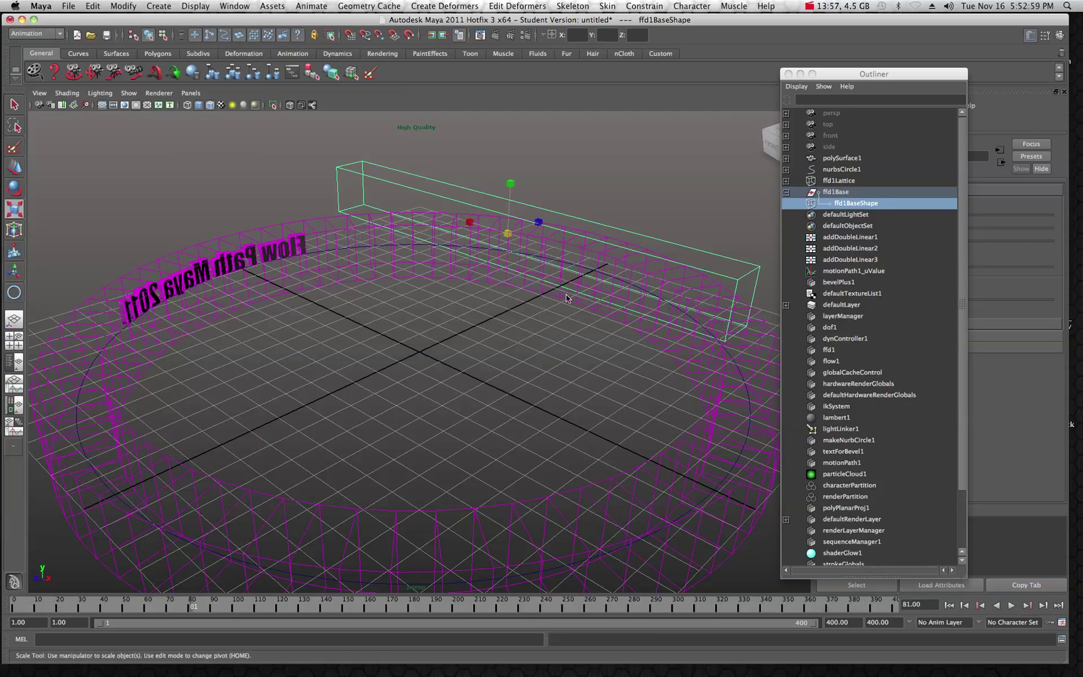
- Put the Outliner away and play the text animation from a front view, stopping at frame 247
drag(890, 73, 851, 77)
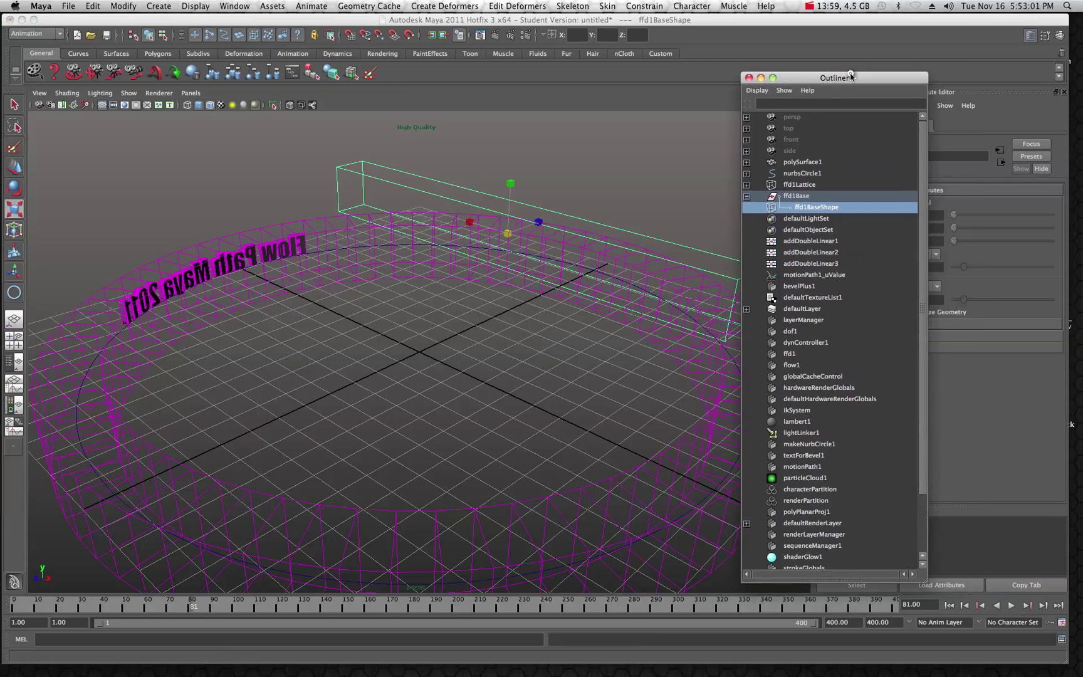
click(761, 79)
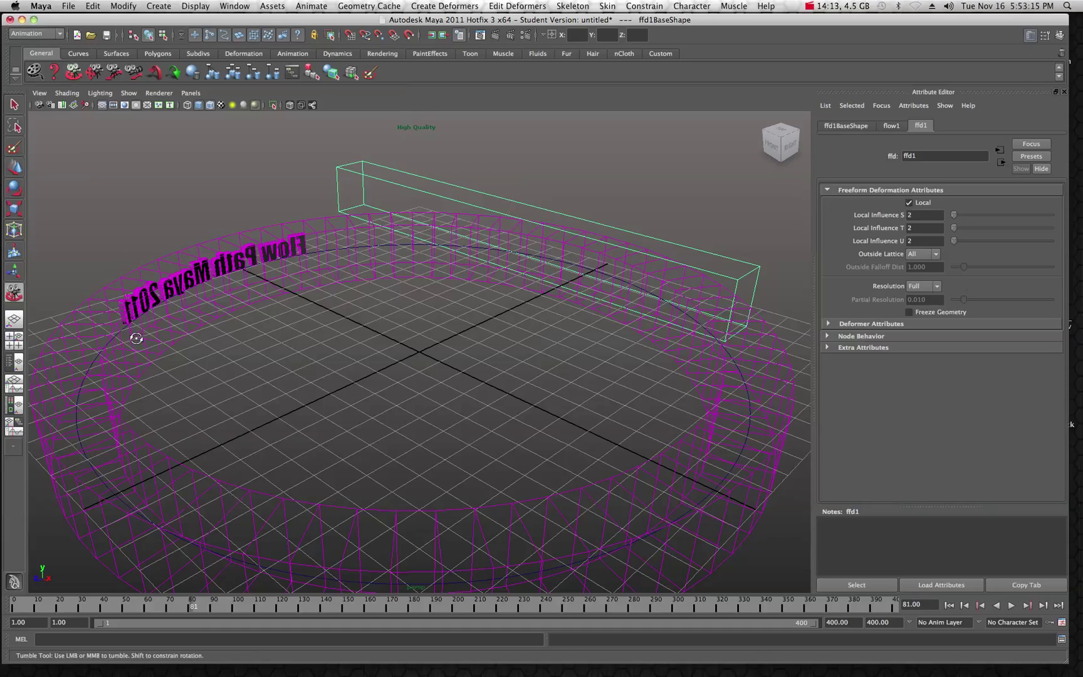
alt+drag(186, 377, 290, 356)
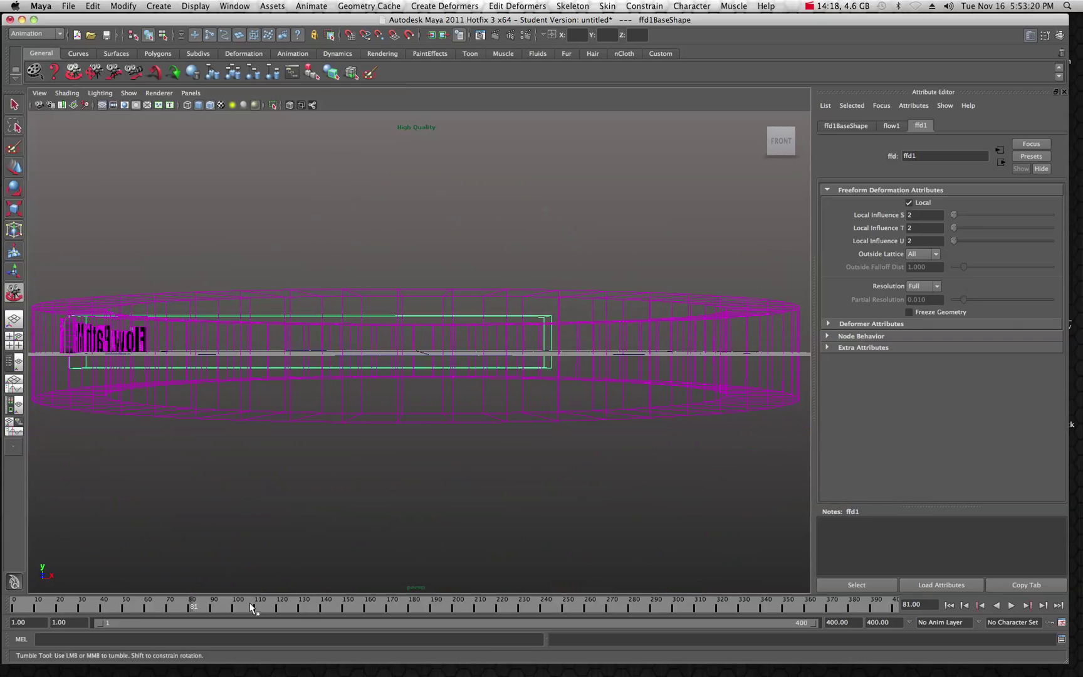
click(1011, 605)
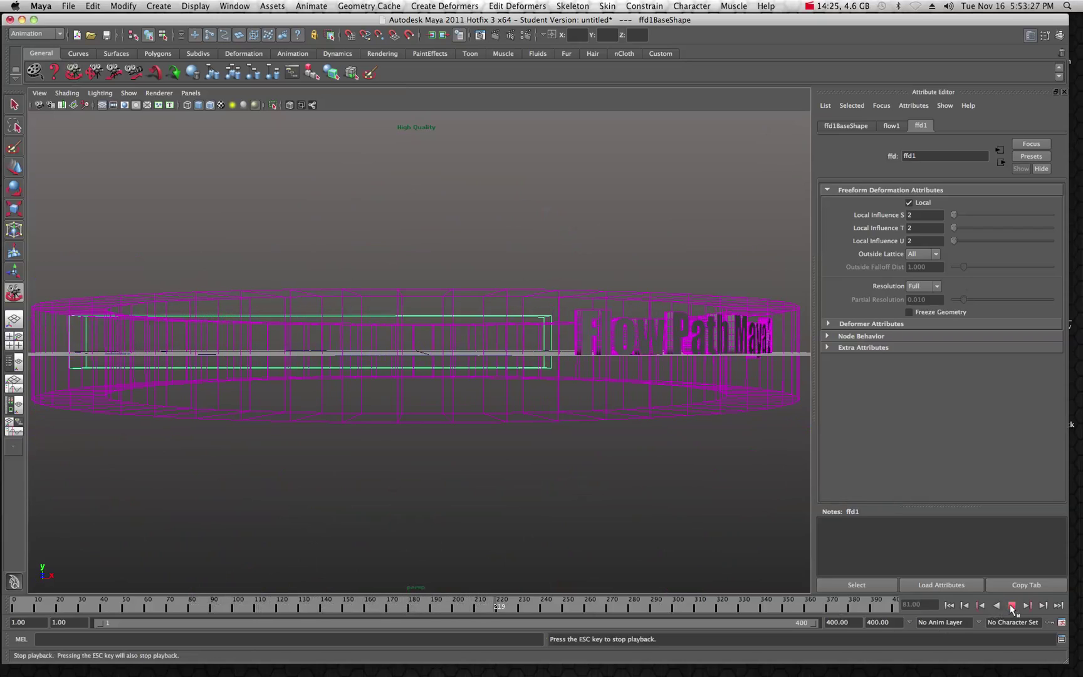
click(1011, 605)
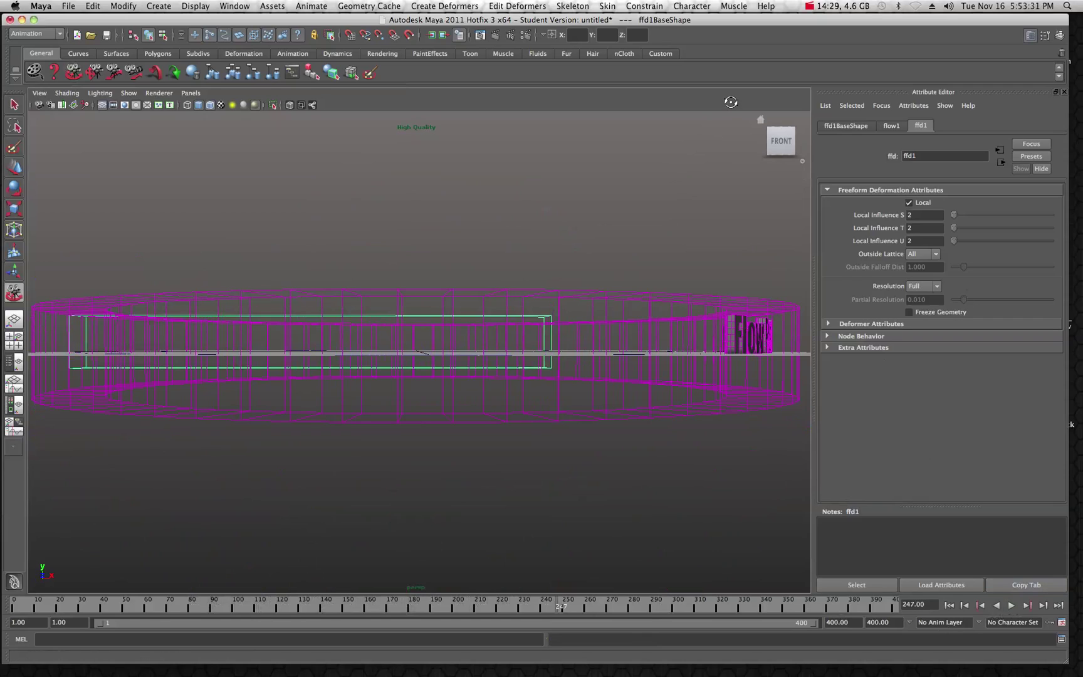
click(810, 7)
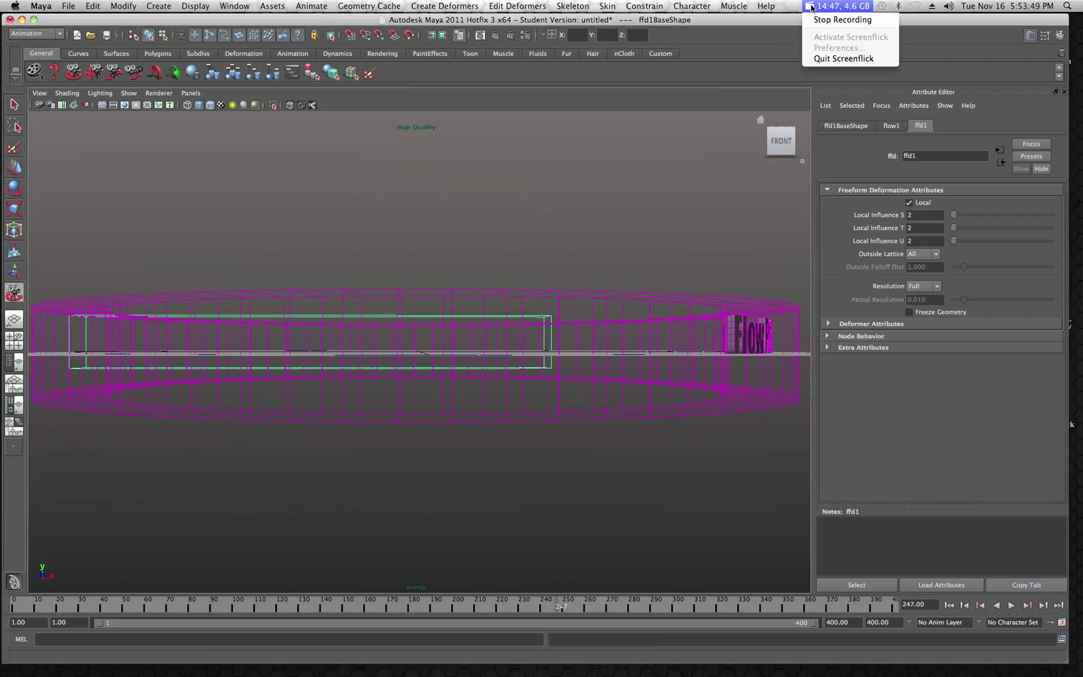